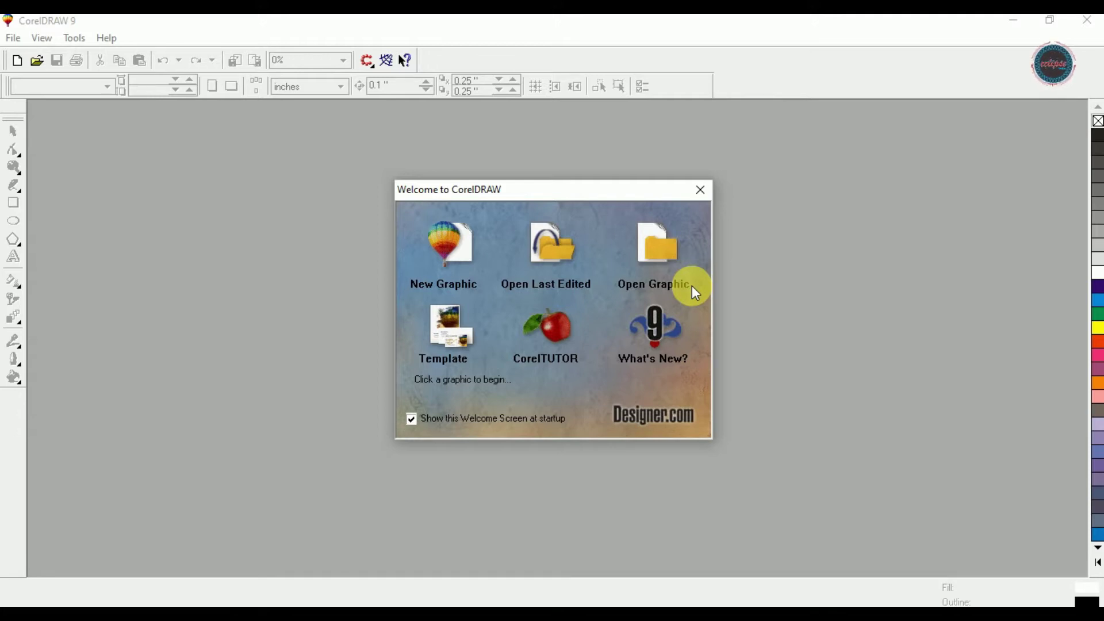
Create a new graphic and add the artistic text "Eclipse Designs" in the upper part of the page
left_click(467, 267)
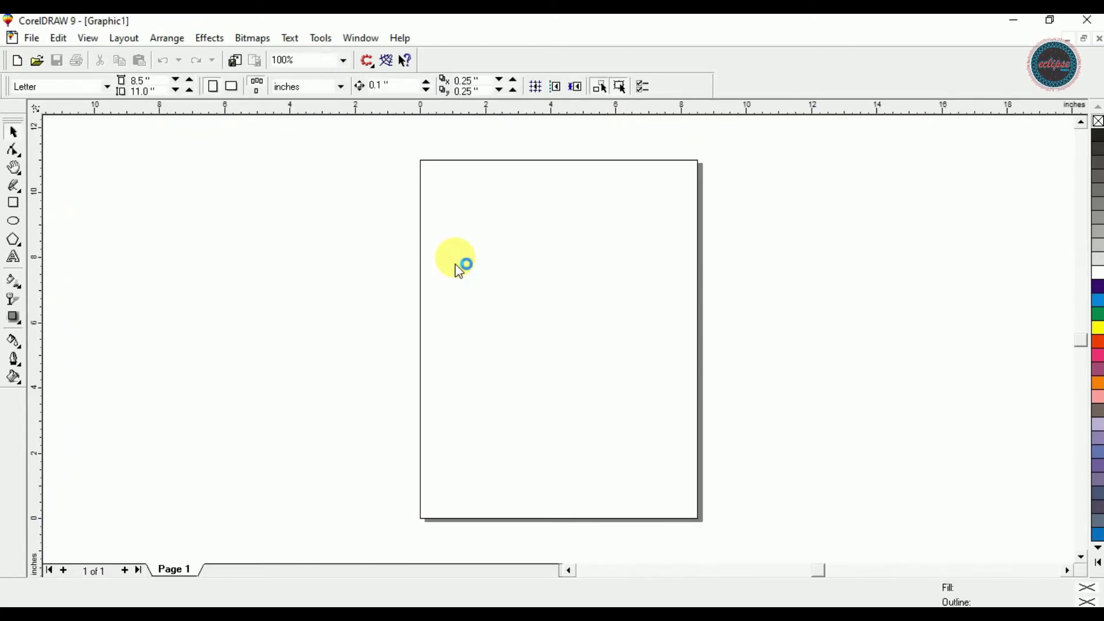
left_click(14, 257)
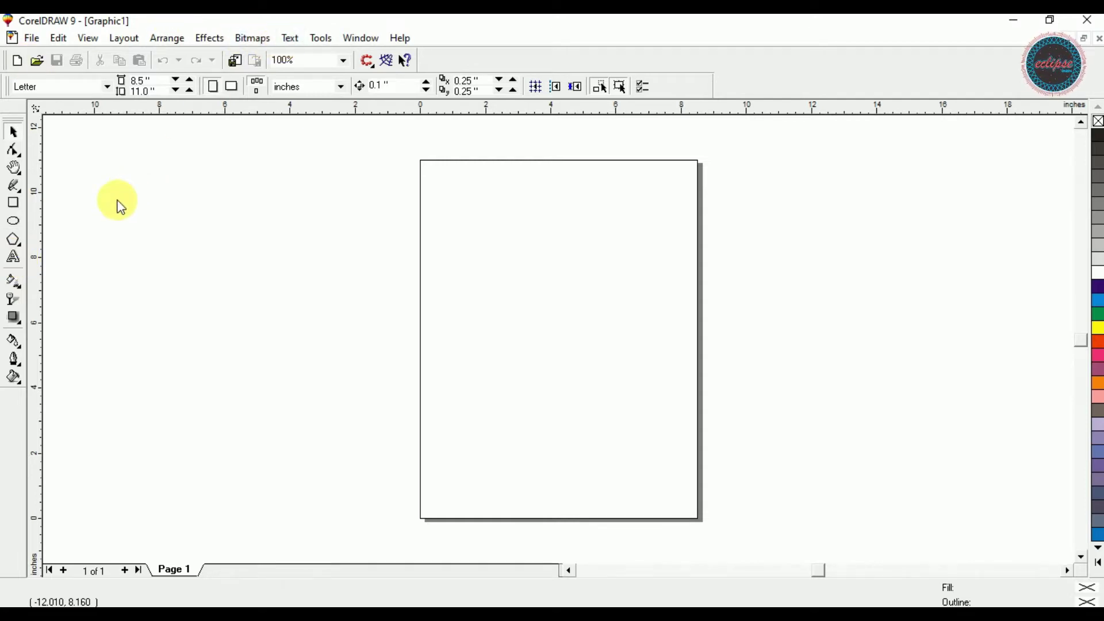
left_click(12, 262)
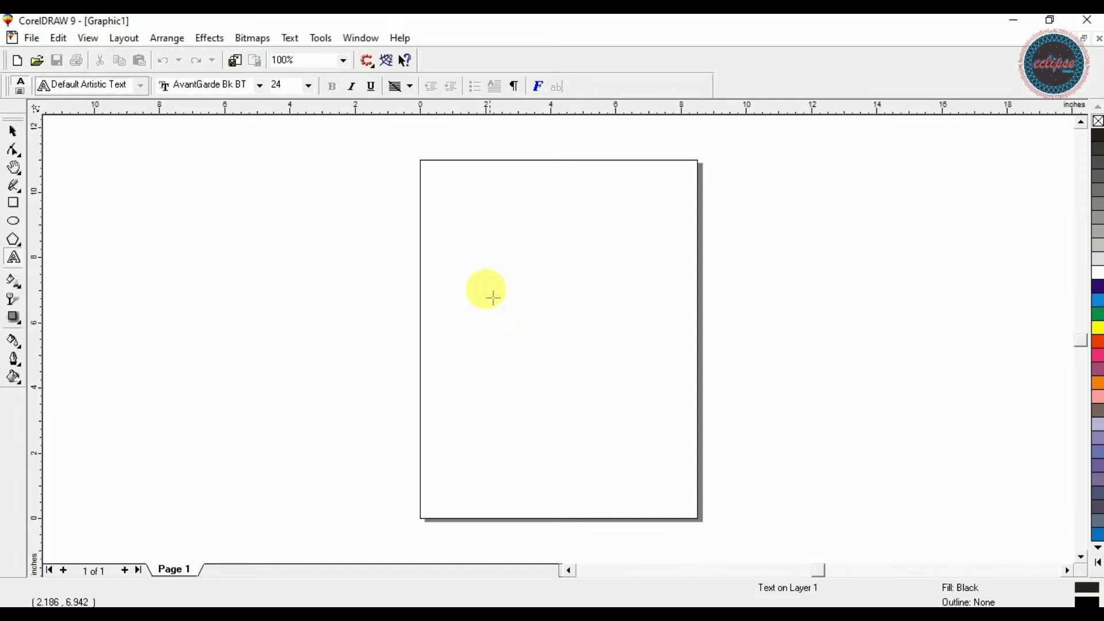
left_click(473, 281)
type("Edlipse Design")
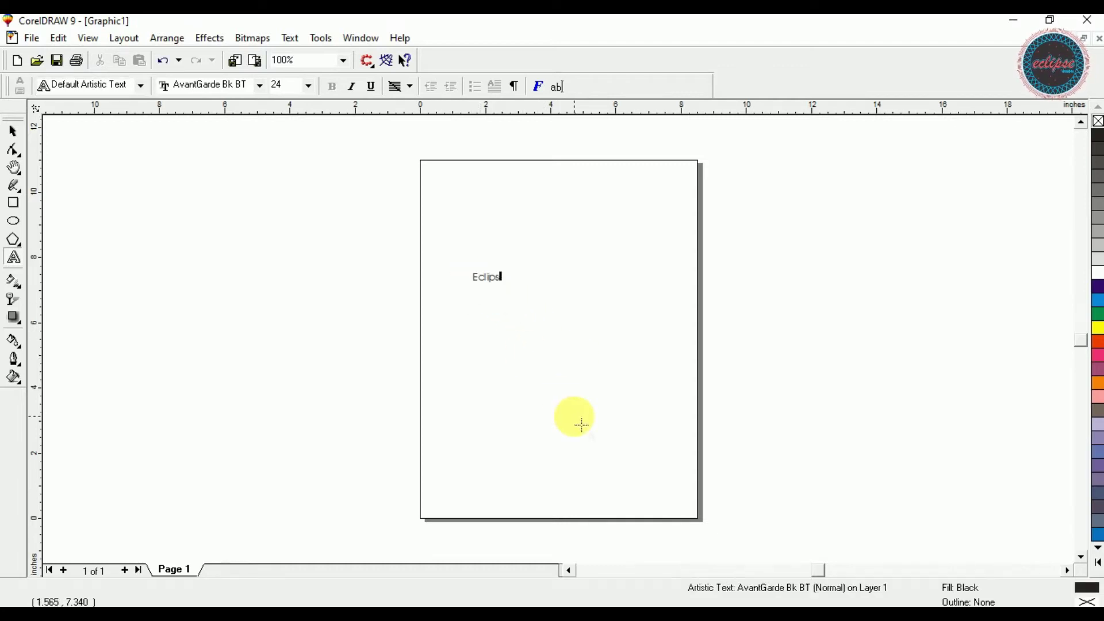
type("signs")
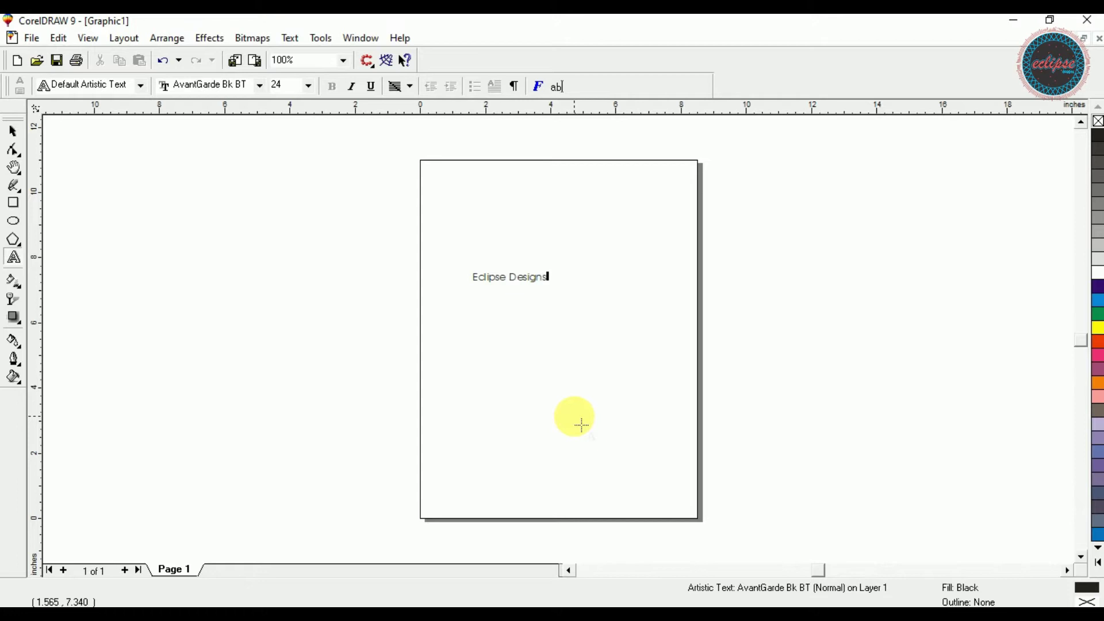
key("ctrl+space")
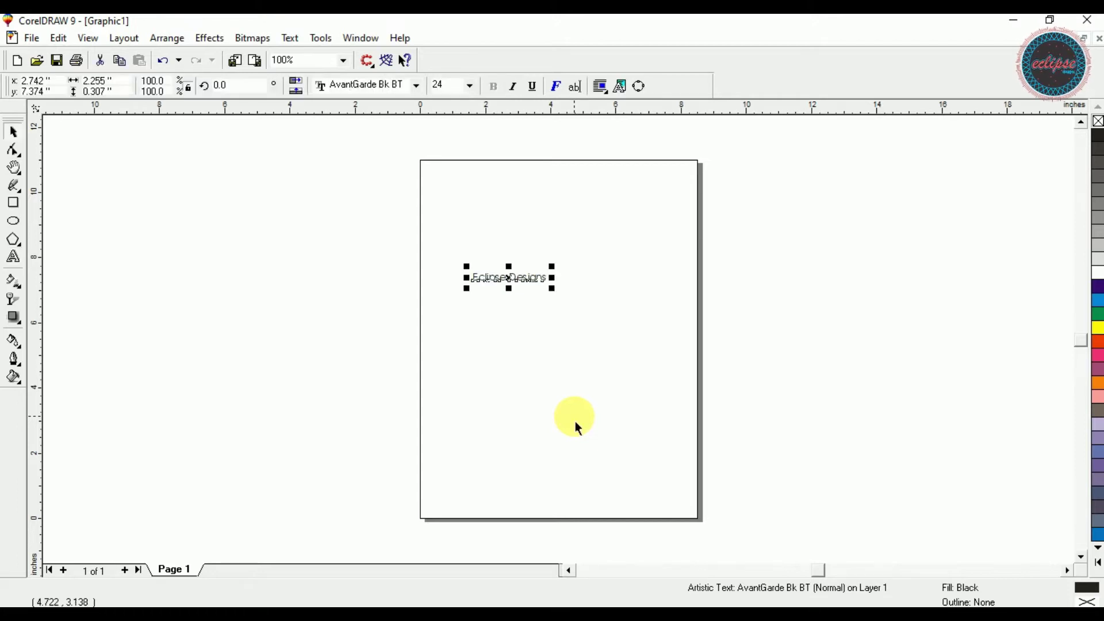
Change the case of the "Eclipse Designs" text to Sentence case
key("shift+F2")
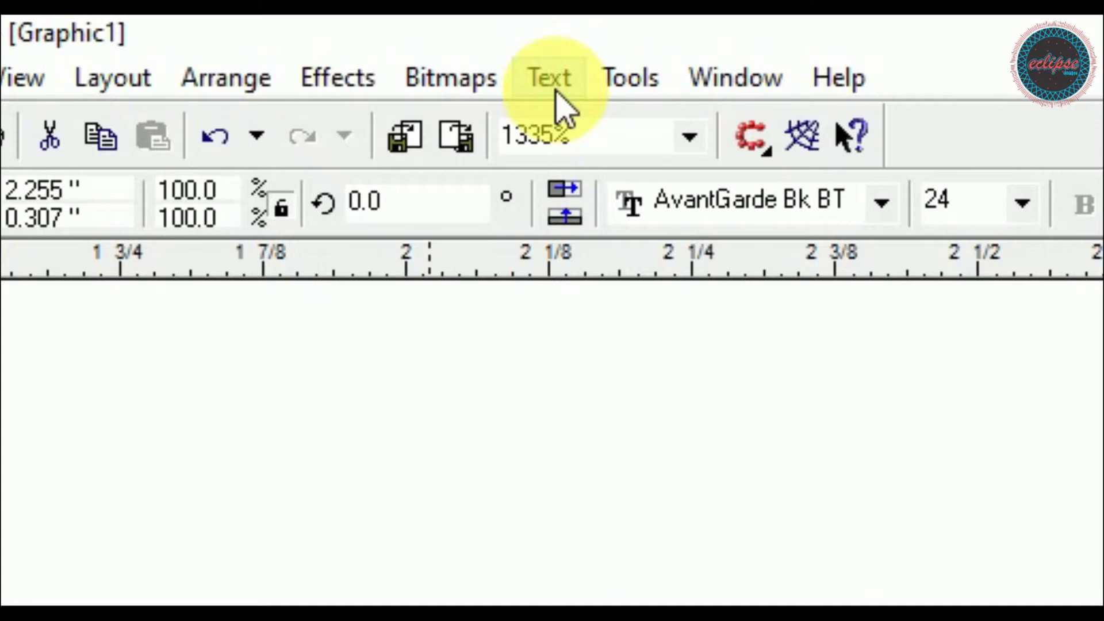
left_click(549, 77)
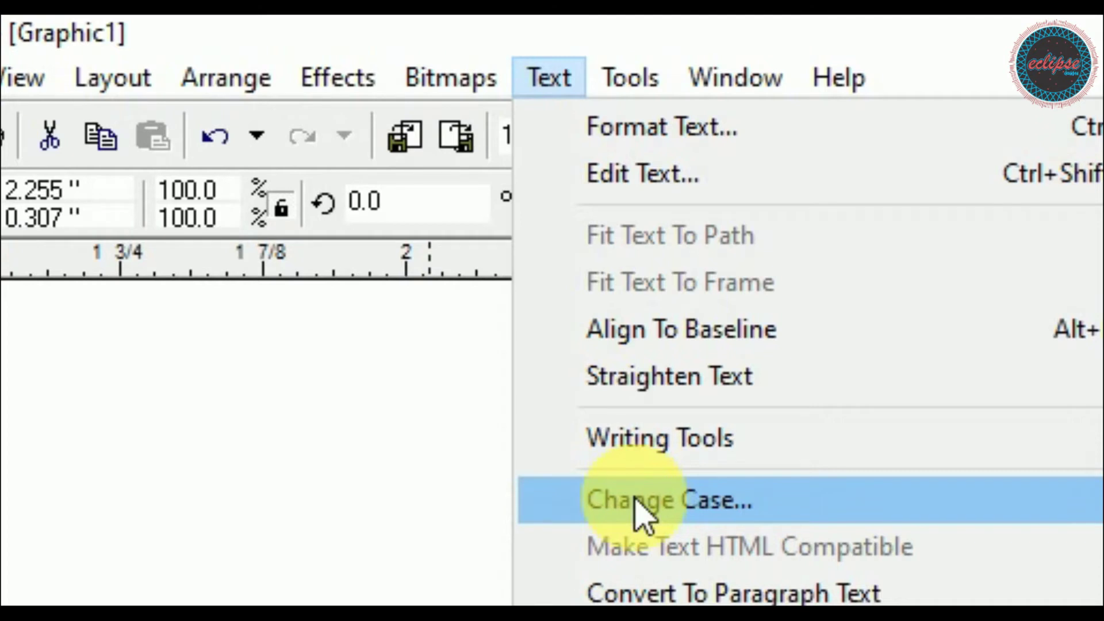
left_click(643, 513)
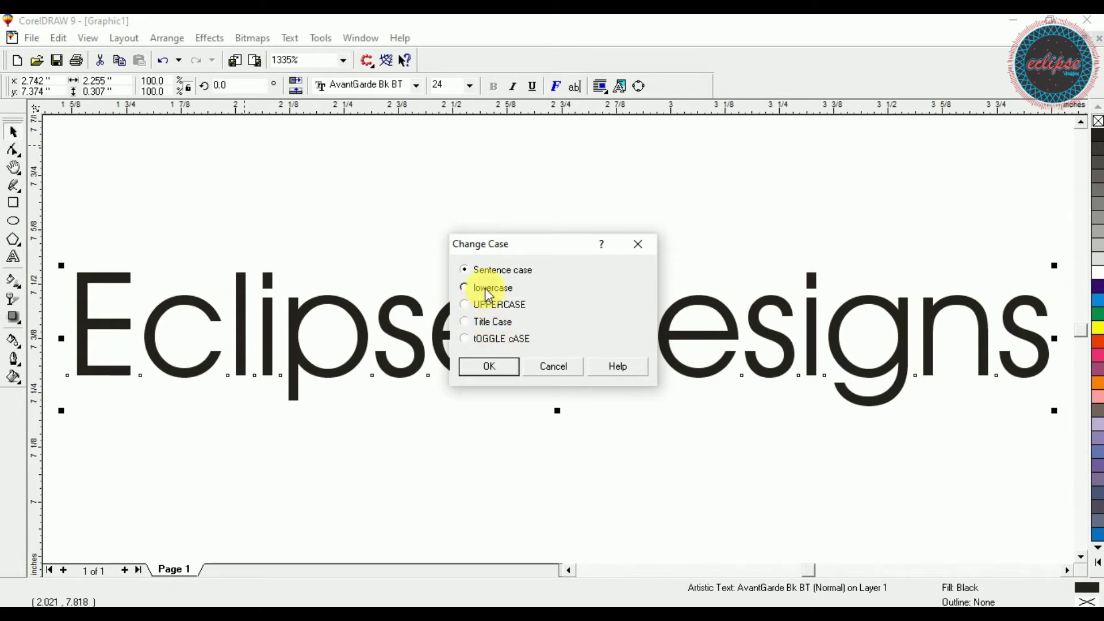
left_click(491, 370)
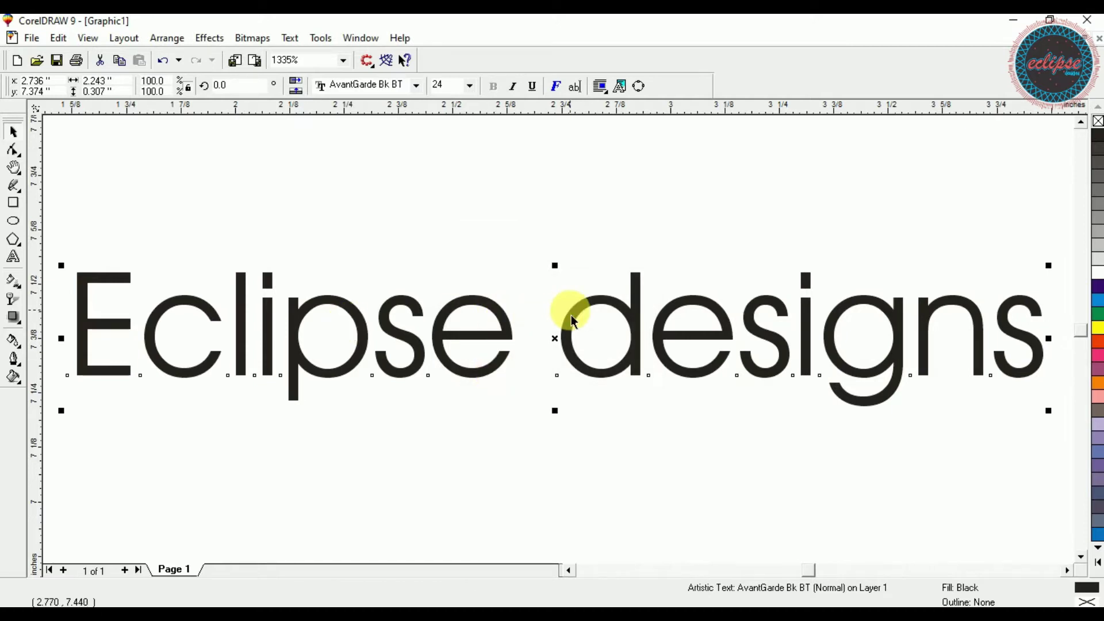
Change the case of the selected text to lowercase
left_click(290, 38)
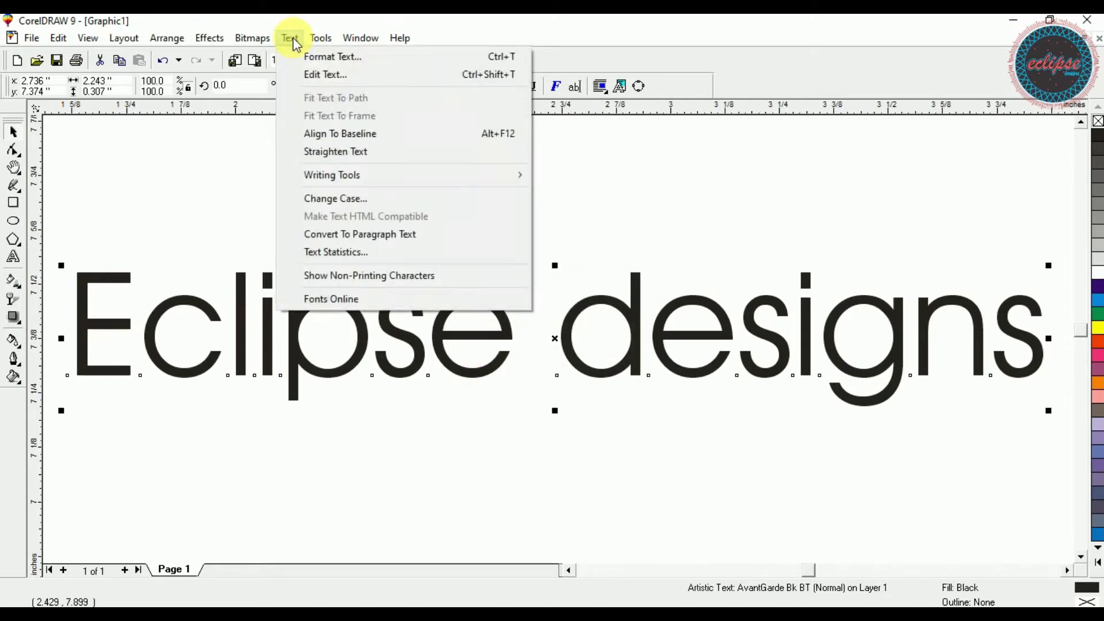
left_click(331, 197)
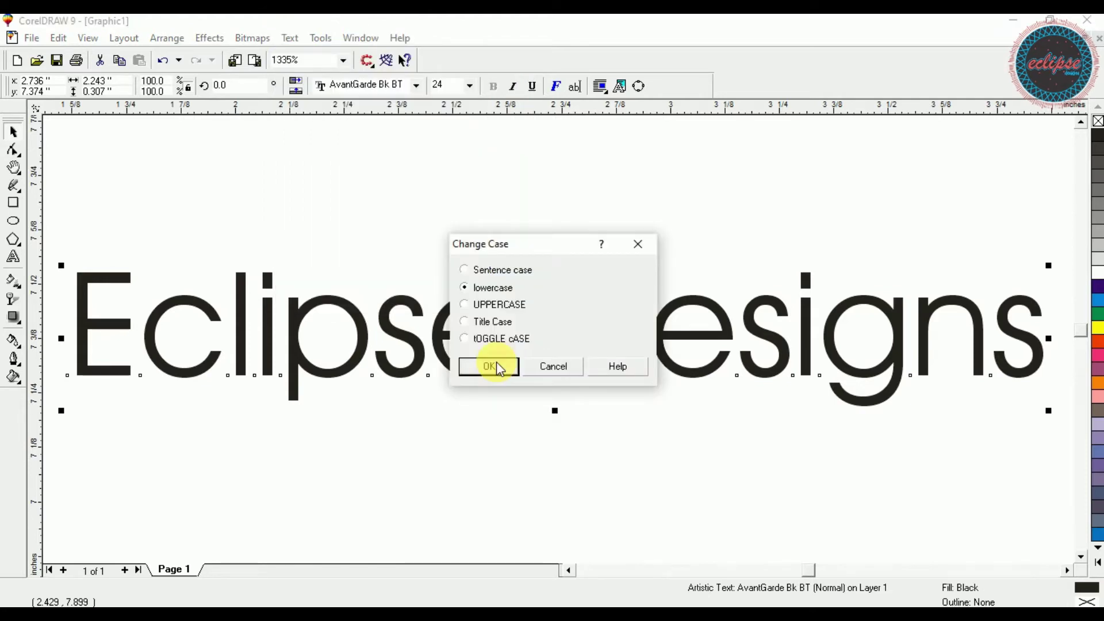
left_click(495, 361)
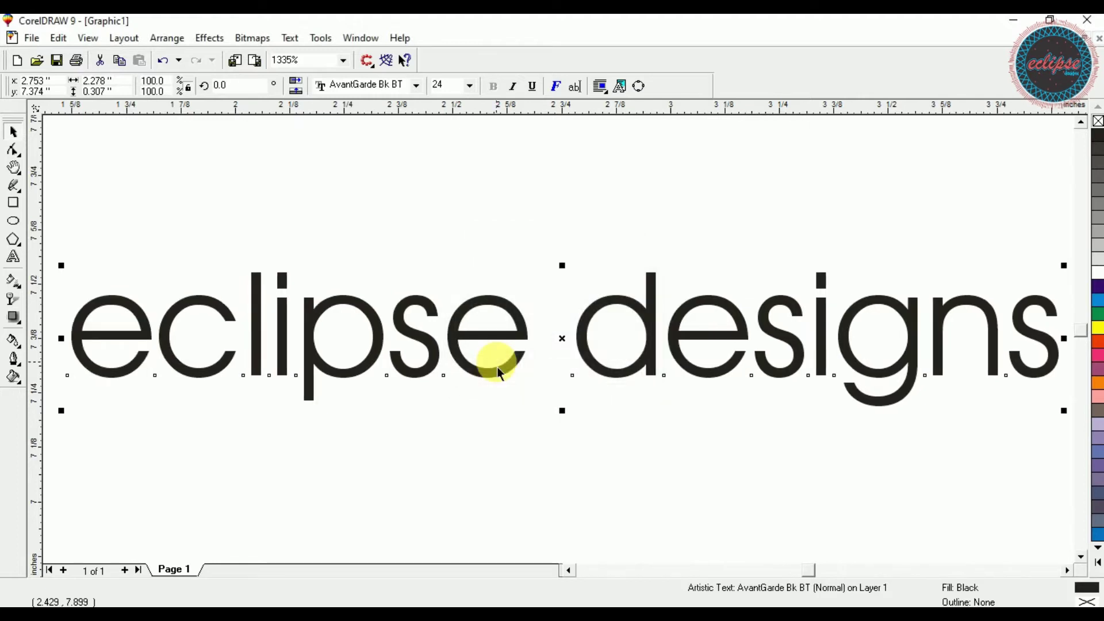
Change the case of the selected text to UPPERCASE
left_click(294, 42)
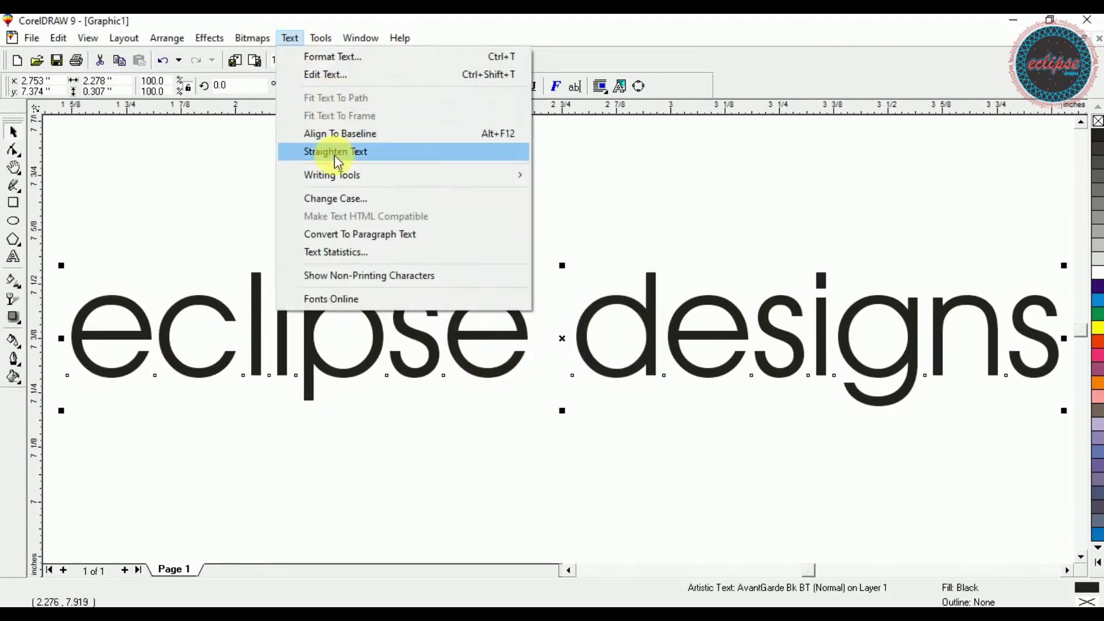
left_click(339, 198)
left_click(509, 305)
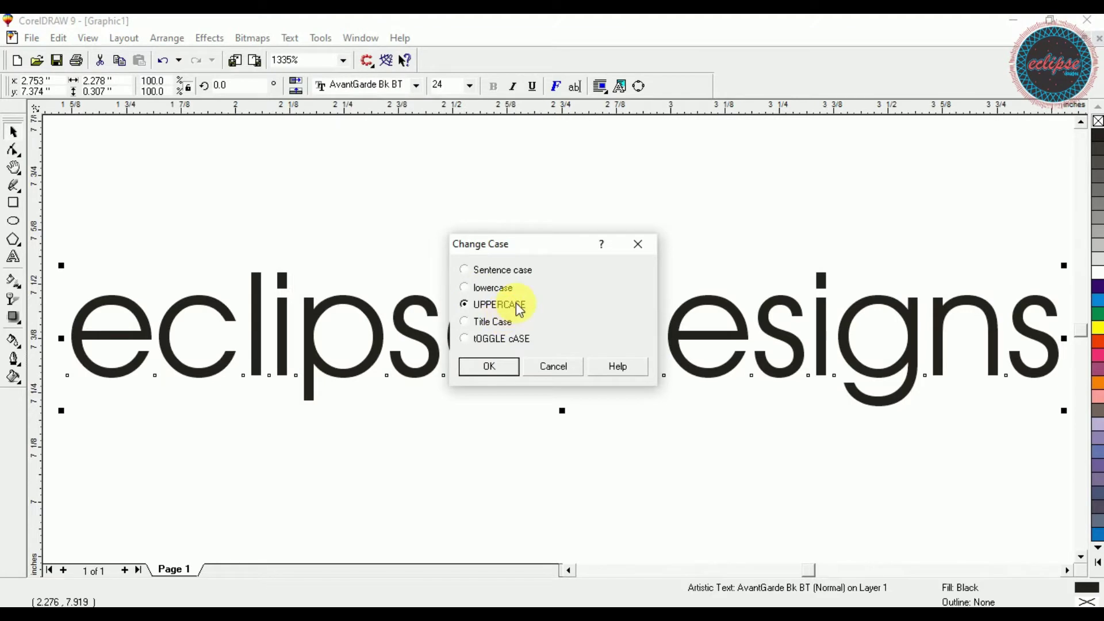
left_click(496, 366)
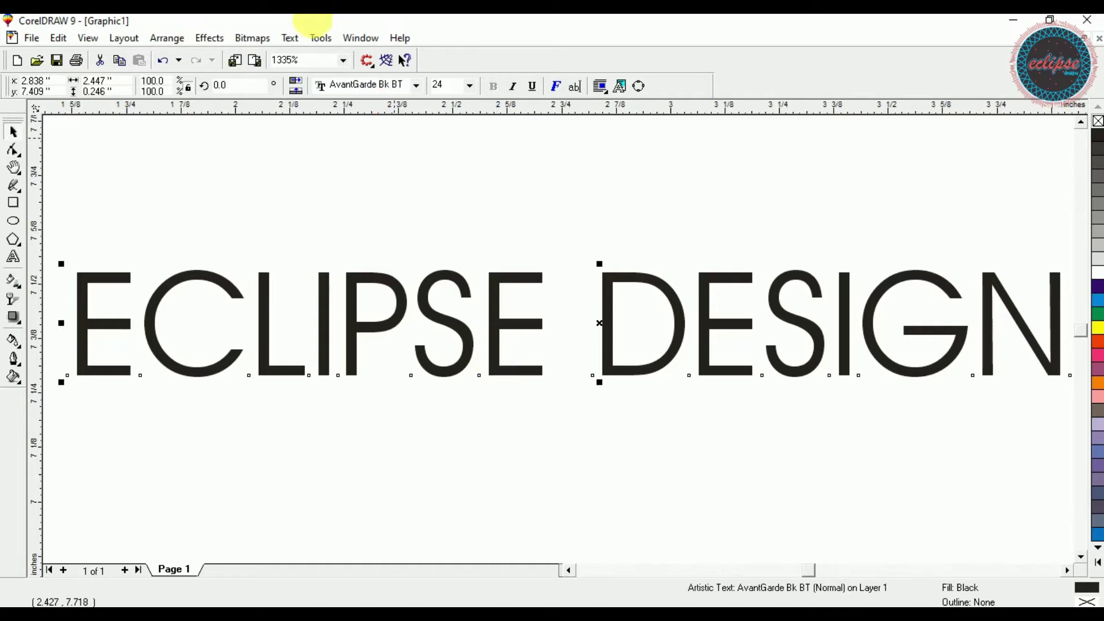
Change the case of the selected text to Title Case
left_click(290, 37)
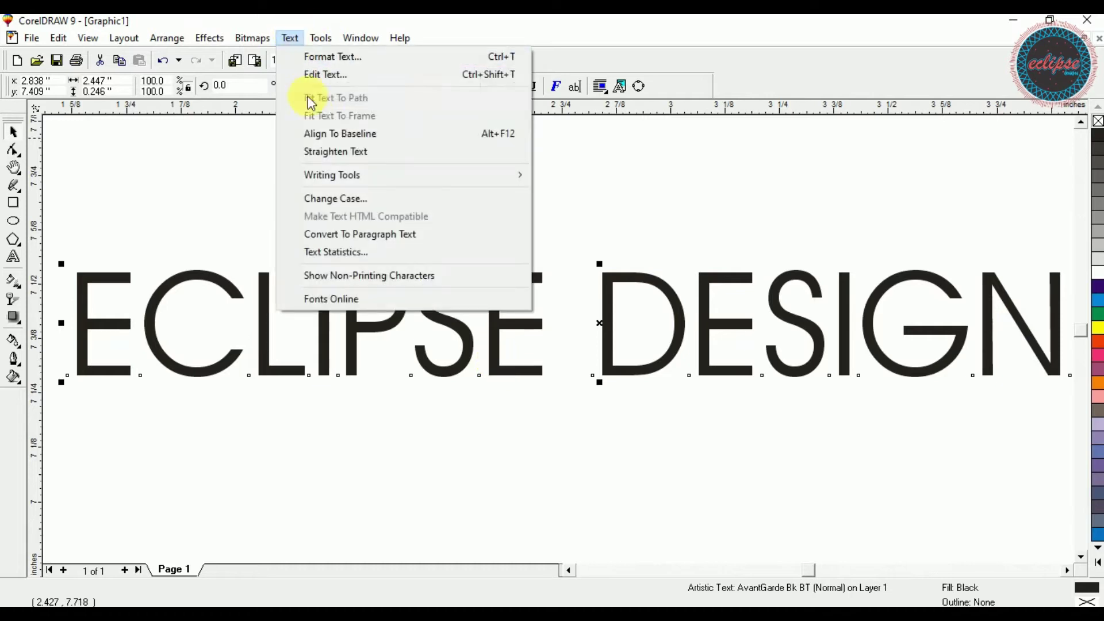
left_click(357, 198)
left_click(492, 322)
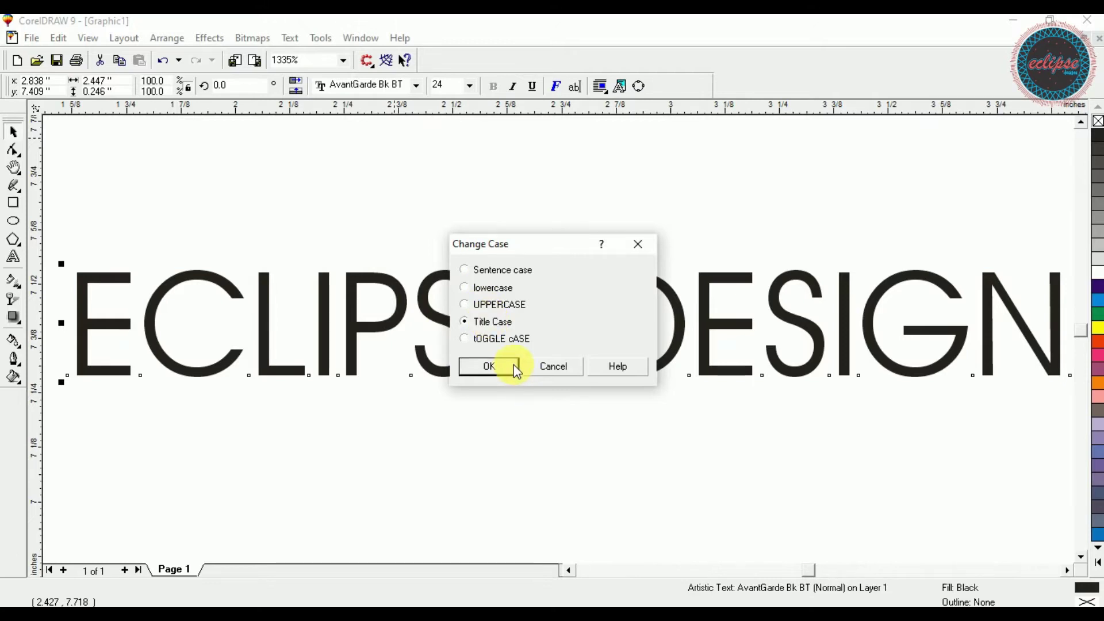
left_click(514, 364)
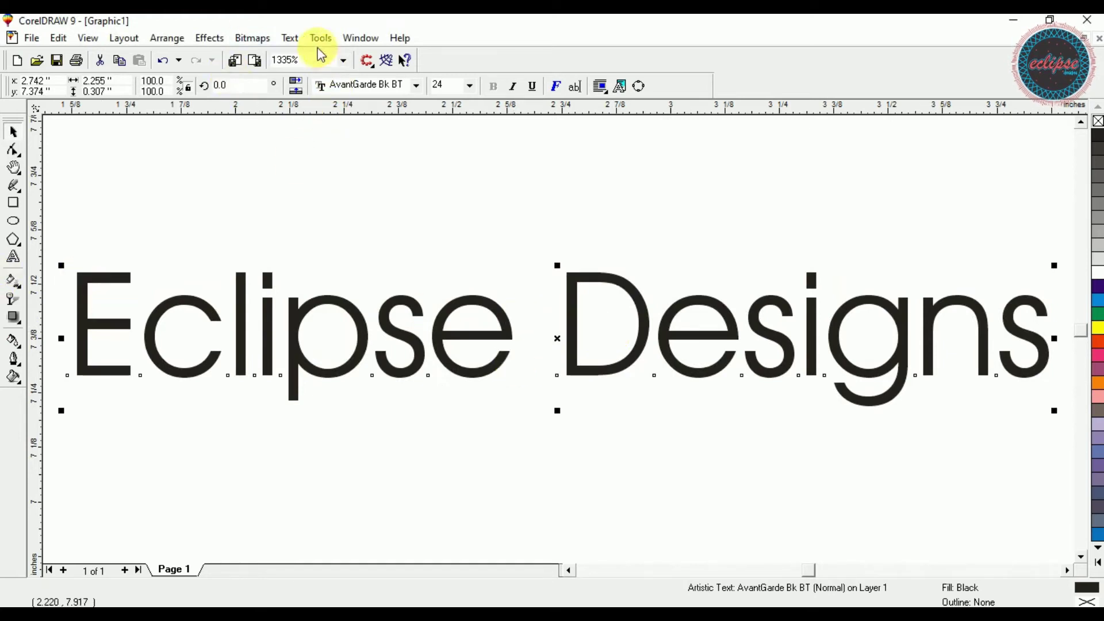
Change the case of the selected text with the tOGGLE cASE option
left_click(290, 38)
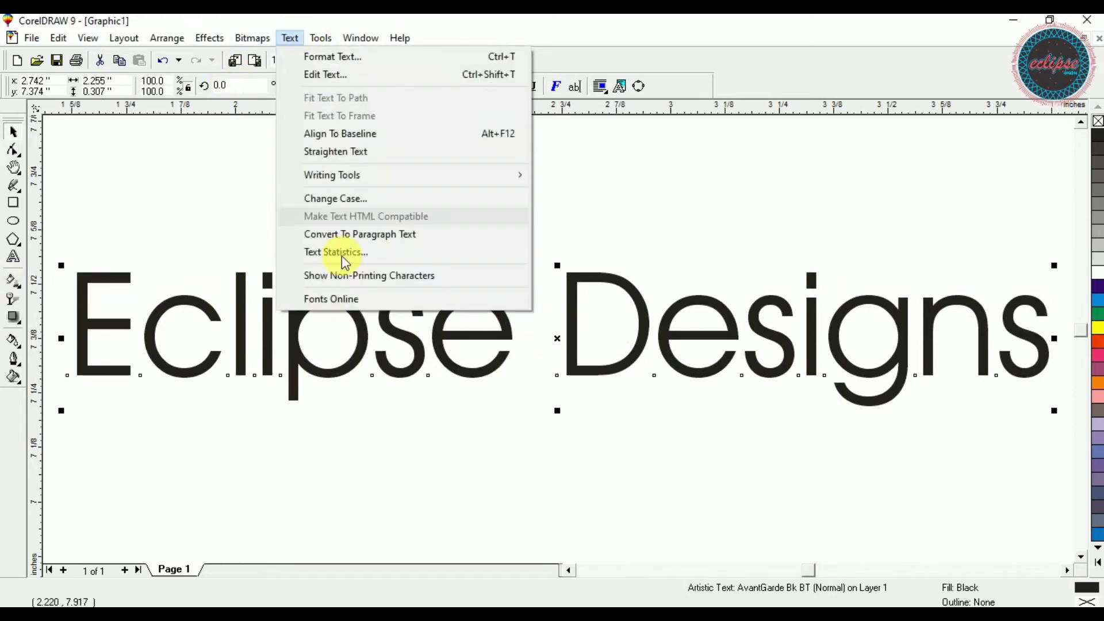
left_click(373, 195)
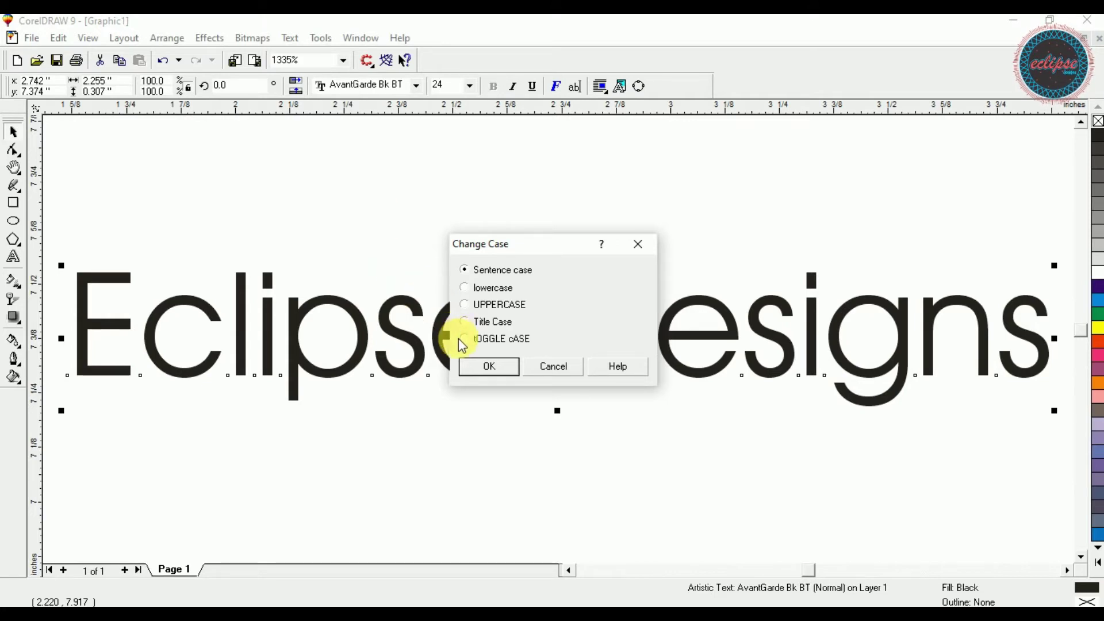
left_click(504, 368)
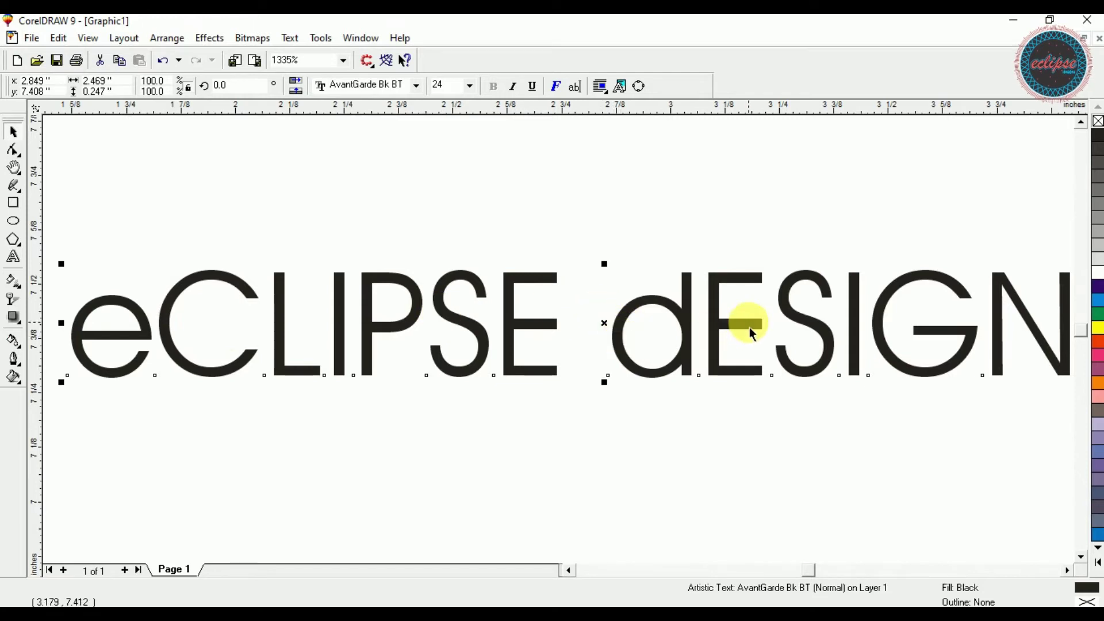
Convert the toggled text to Title Case so it reads "Eclipse Designs"
left_click(290, 38)
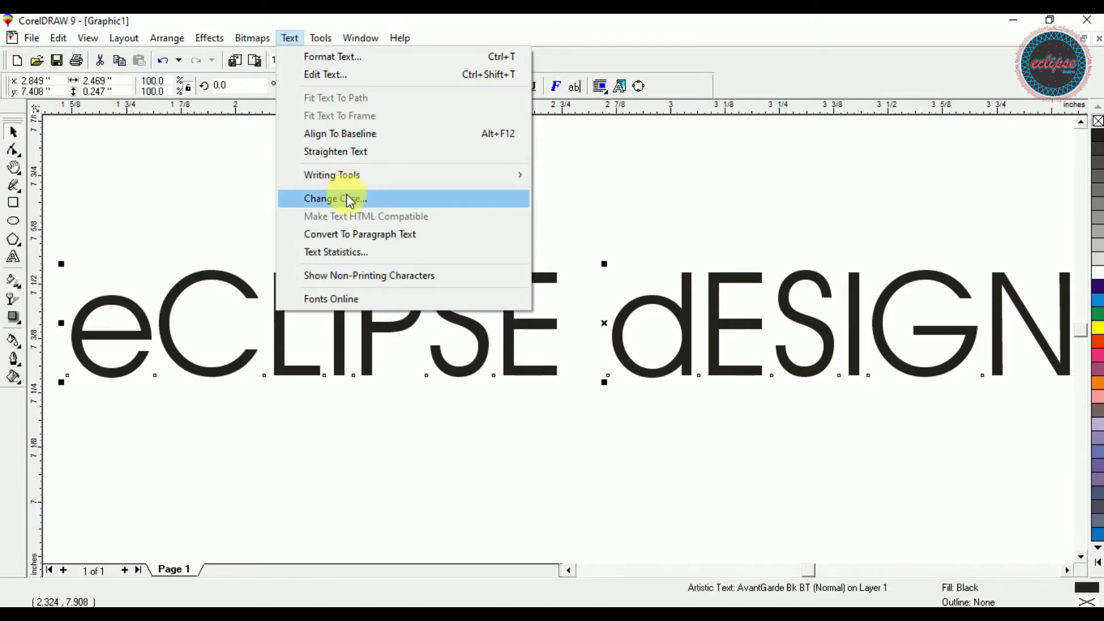
left_click(346, 196)
left_click(492, 322)
left_click(488, 367)
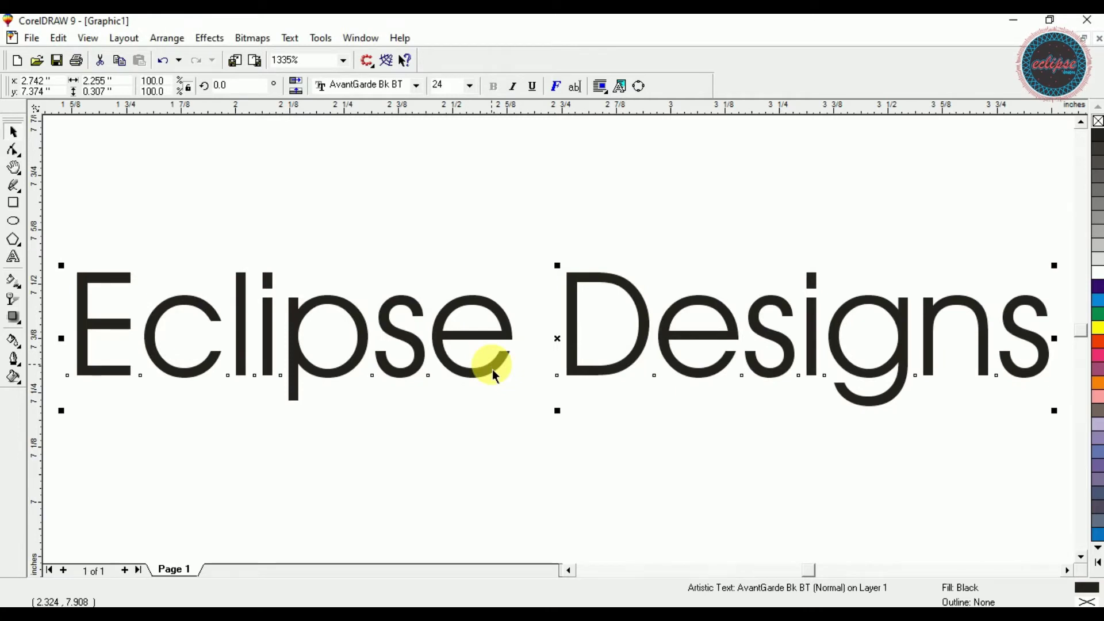
key("F3")
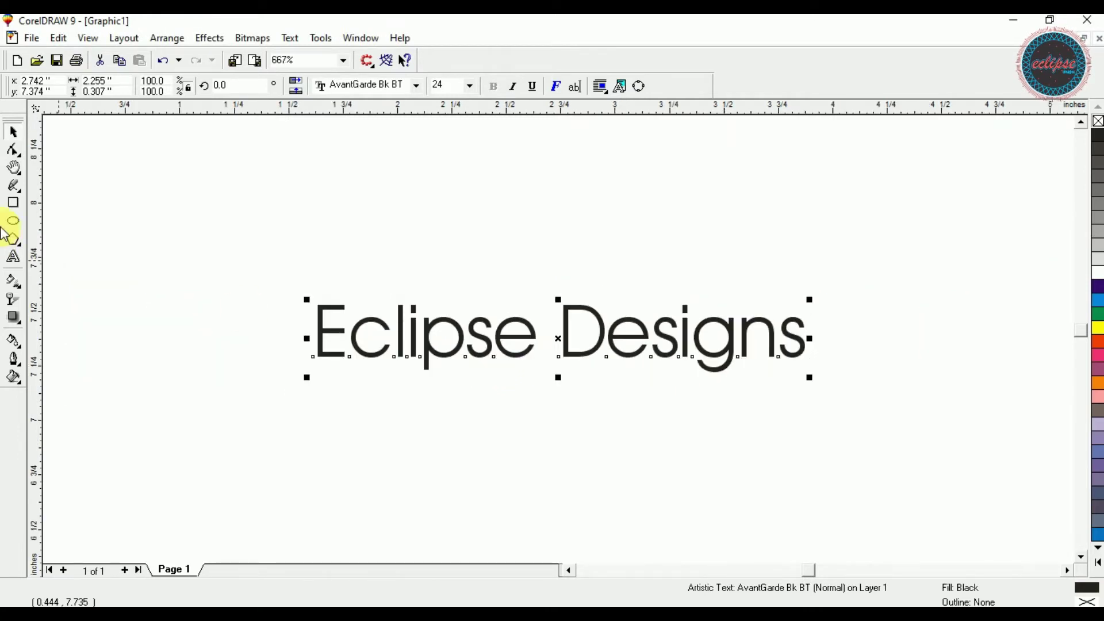
left_click(13, 202)
left_click_drag(87, 195, 195, 292)
left_click(195, 298)
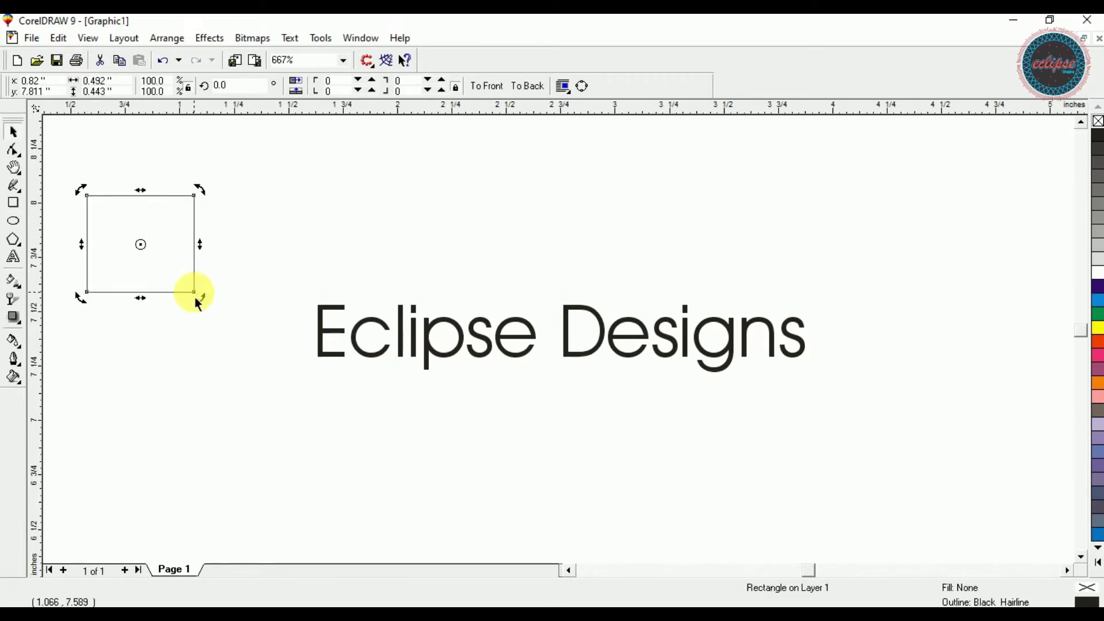
key("Delete")
Draw a rectangle about 0.622 by 0.588 inches above and left of the text and open the Transformation settings for it
mouse_move(95, 136)
left_mouse_down()
mouse_move(225, 241)
mouse_move(230, 263)
left_mouse_up()
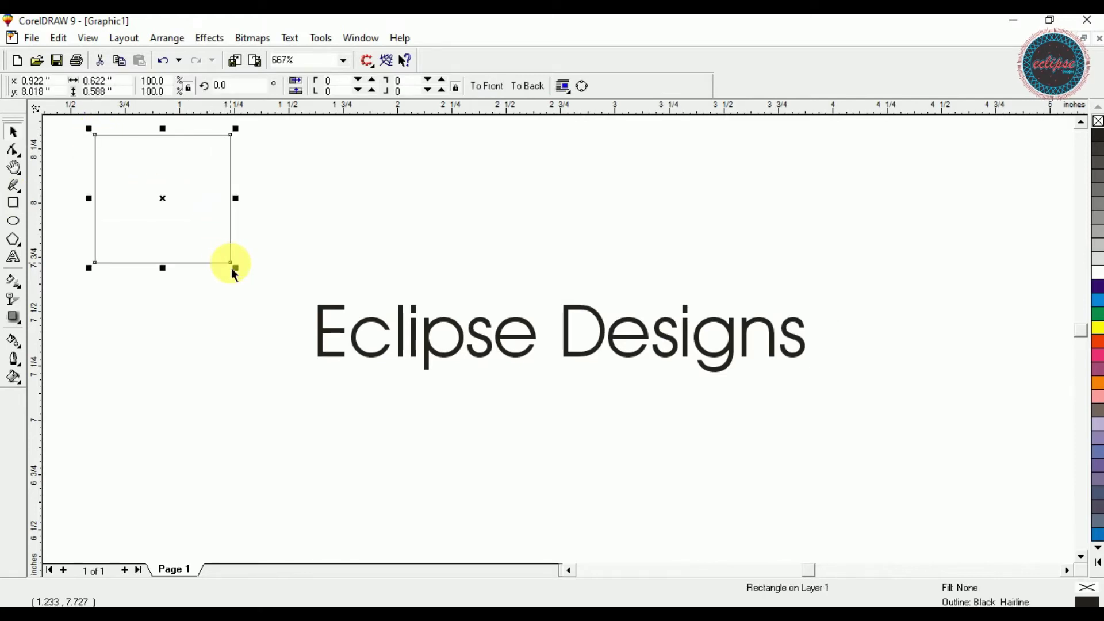
left_click(433, 604)
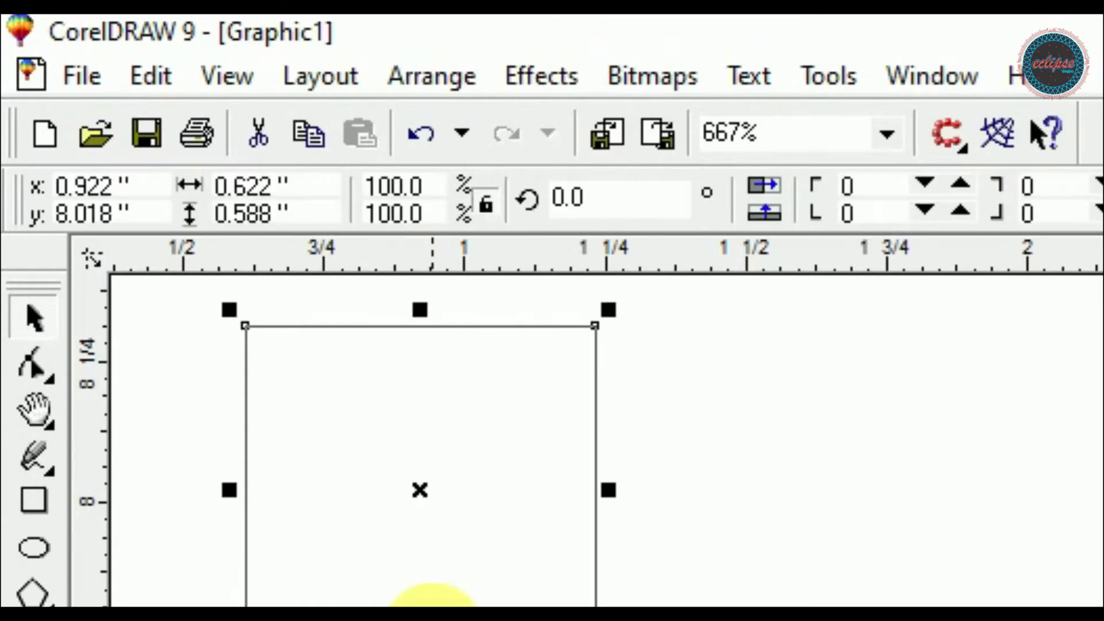
left_click(439, 79)
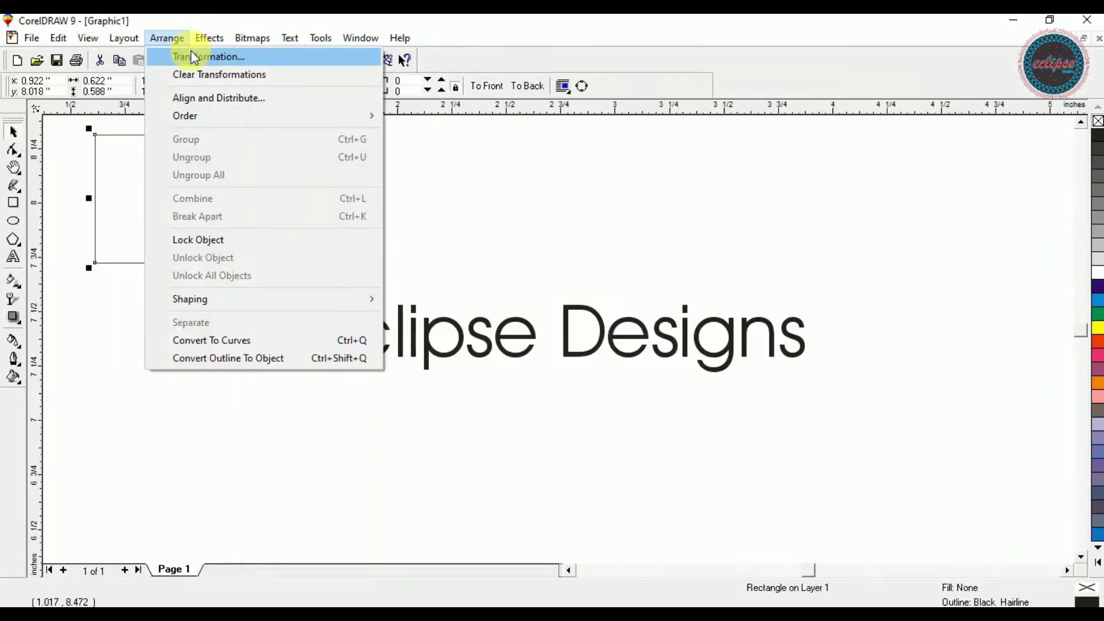
left_click(500, 123)
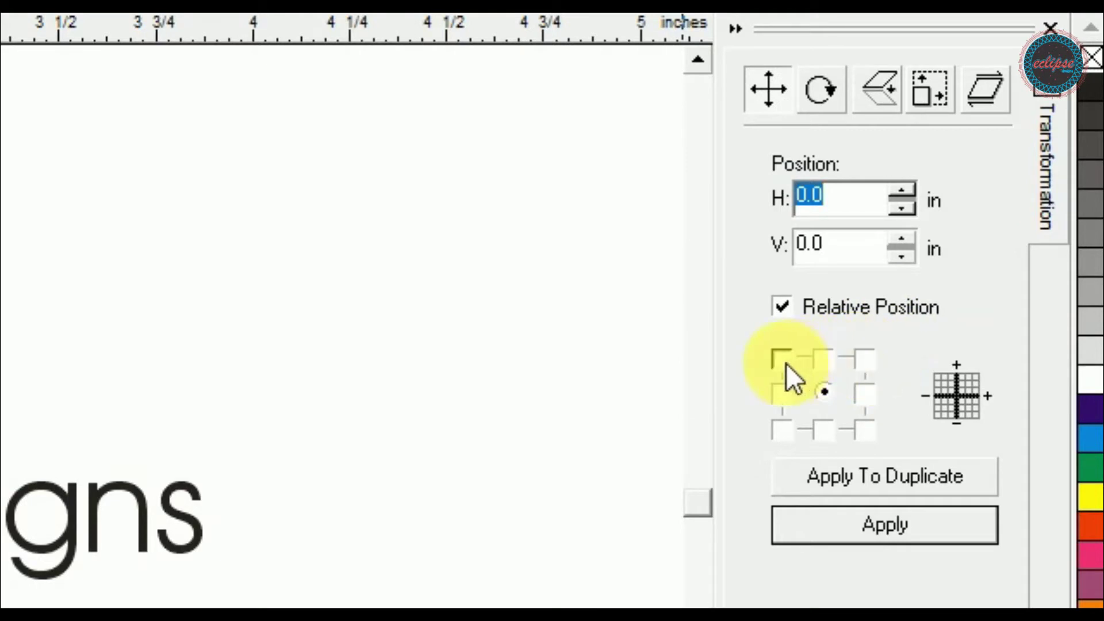
Move the rectangle 0.622 inches to its right using Relative Position, and apply the same offset to a duplicate
left_click(865, 406)
left_click(861, 525)
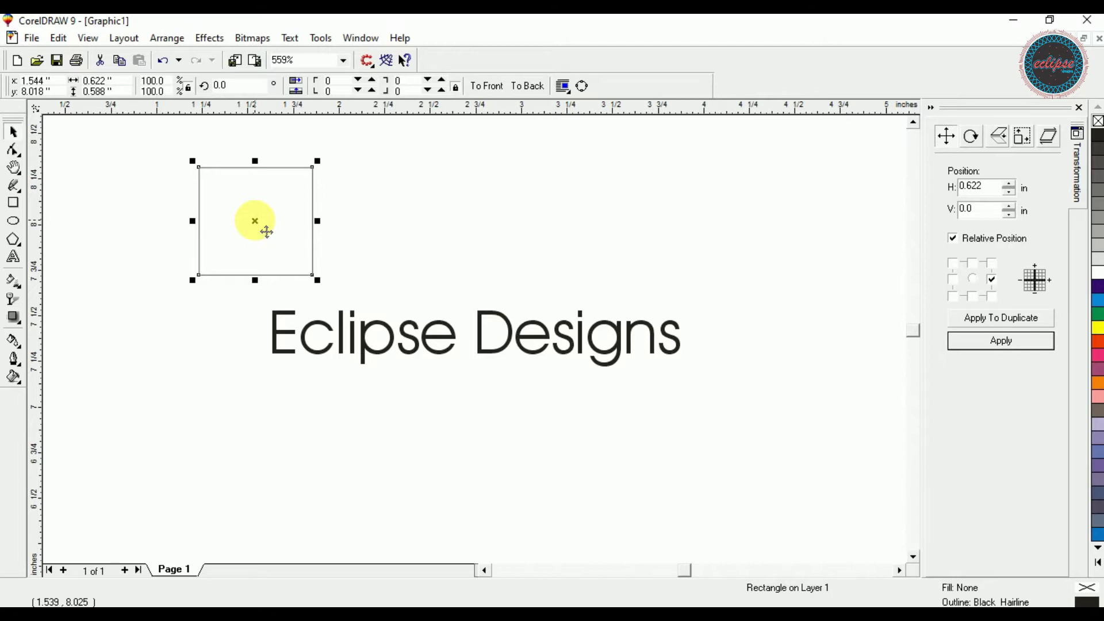
left_click(992, 322)
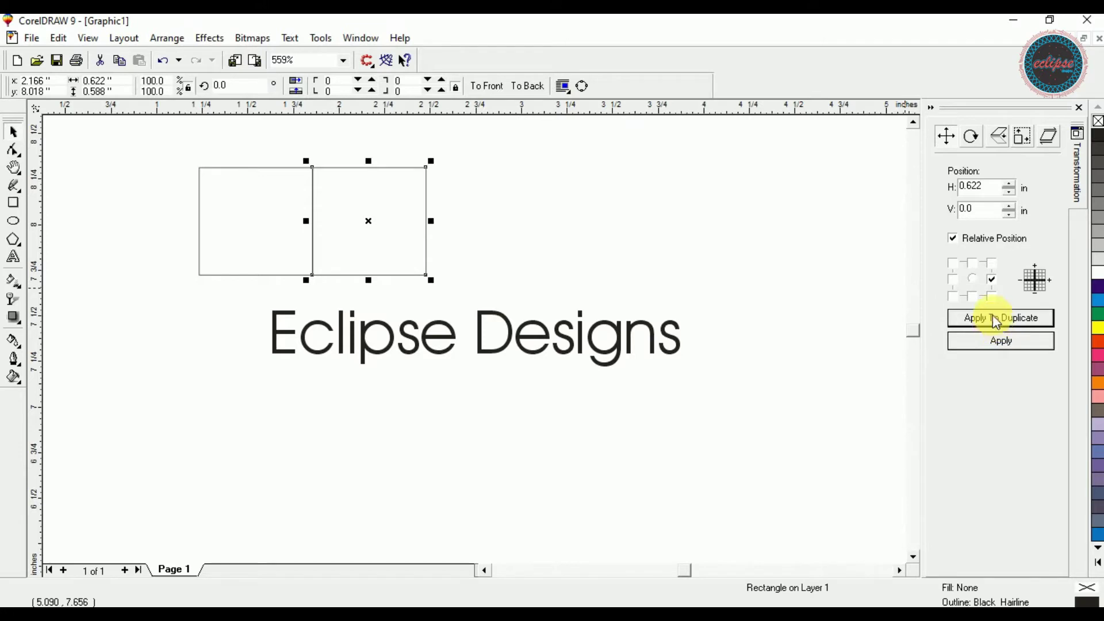
Place a duplicate of the selected rectangle directly below it with a vertical offset of -0.588 inches
left_click(974, 296)
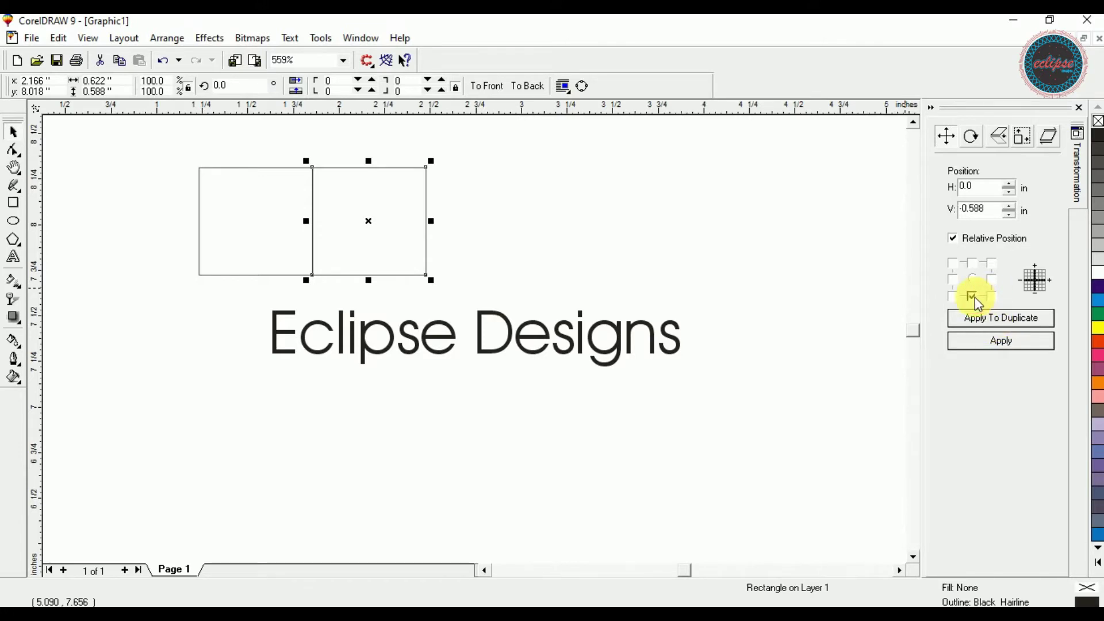
left_click(978, 318)
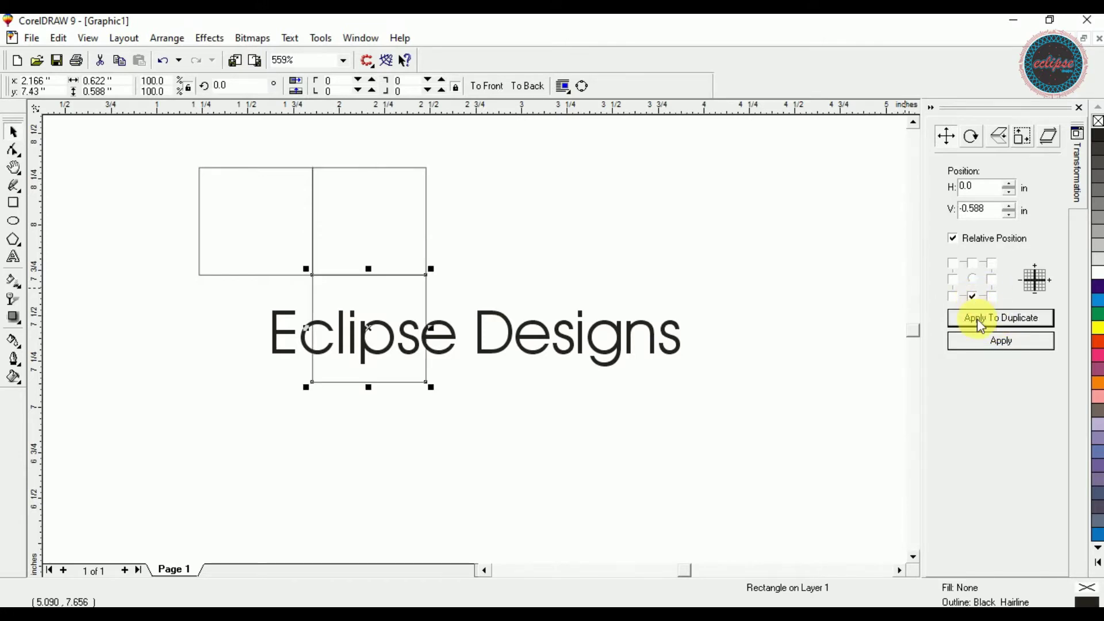
Place a duplicate of the selected rectangle directly to its left with a horizontal offset of -0.622 inches
left_click(955, 281)
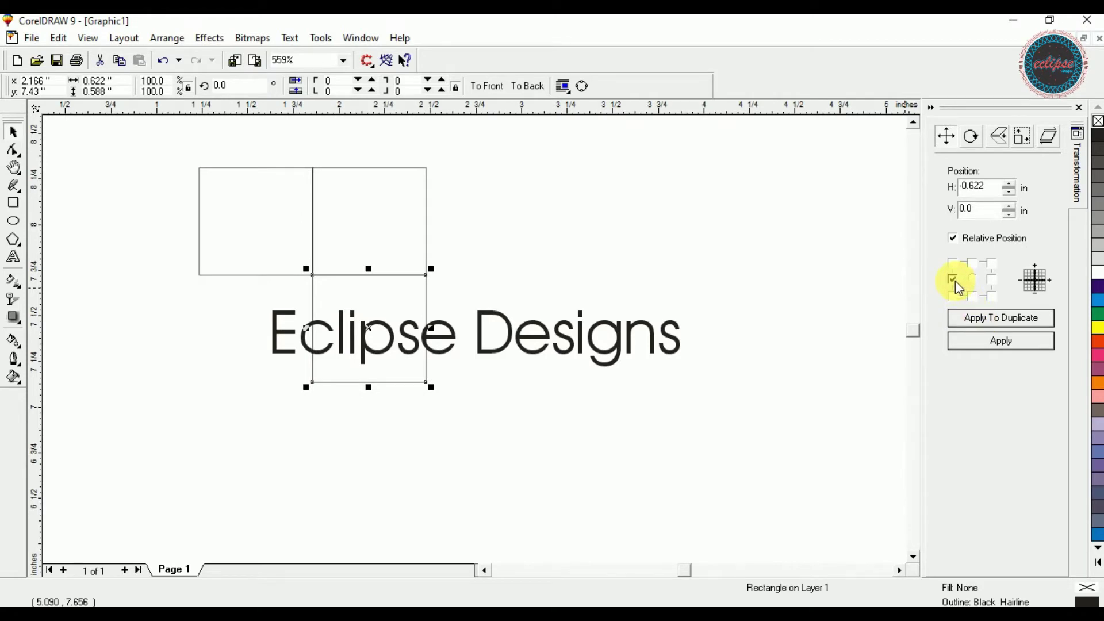
left_click(990, 319)
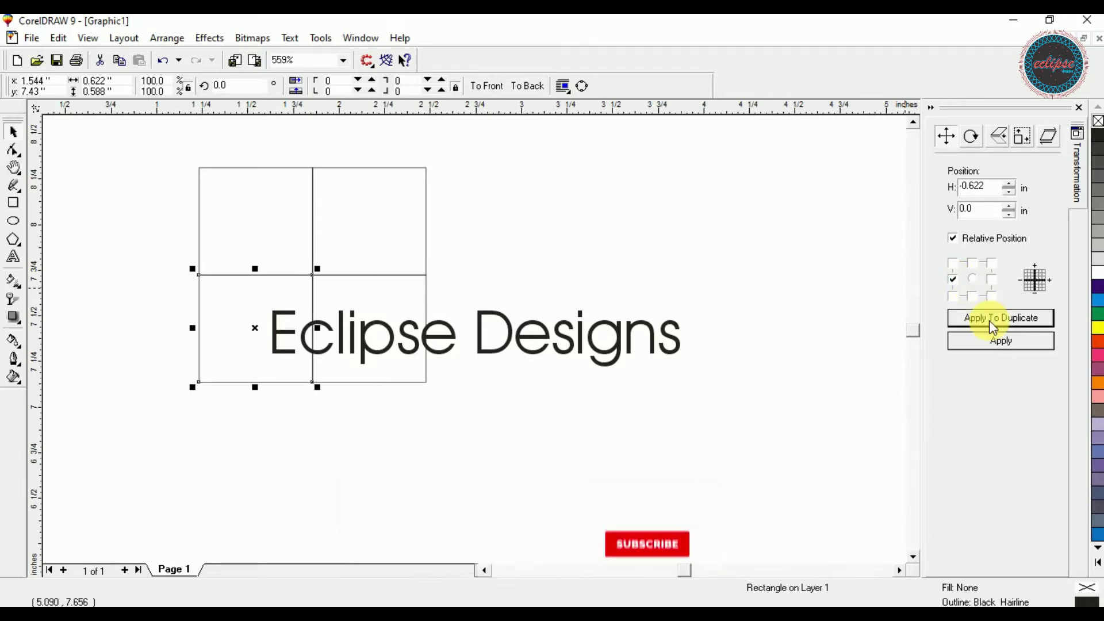
Move the "Eclipse Designs" text just below the rectangle grid and place relative-position duplicates of it further to the right
left_click(550, 345)
left_click_drag(550, 345, 543, 436)
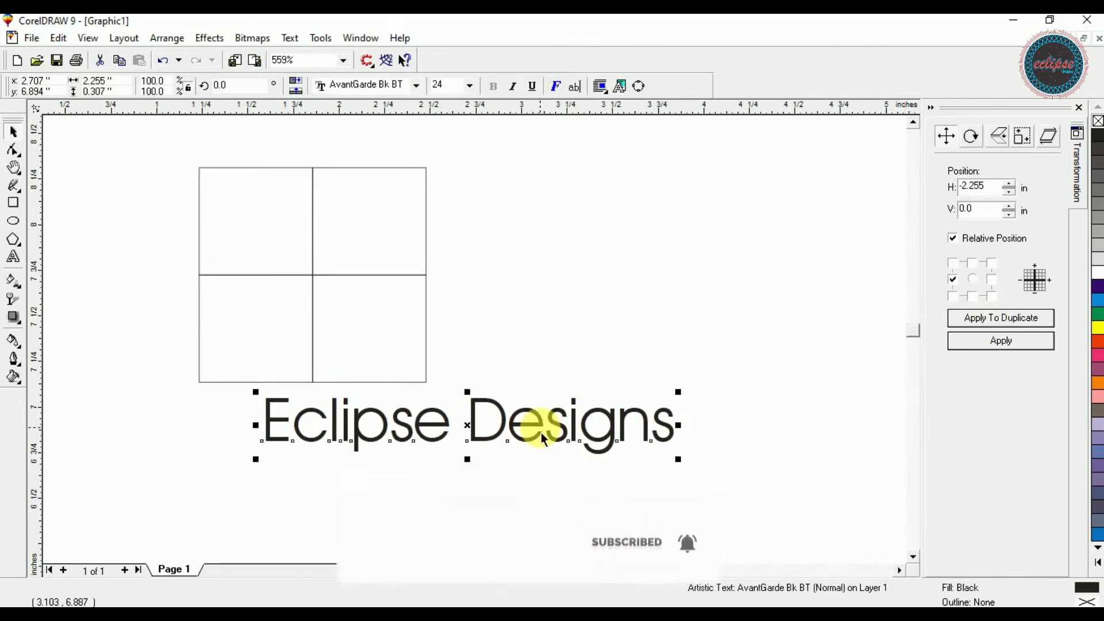
left_click(990, 280)
left_click(990, 319)
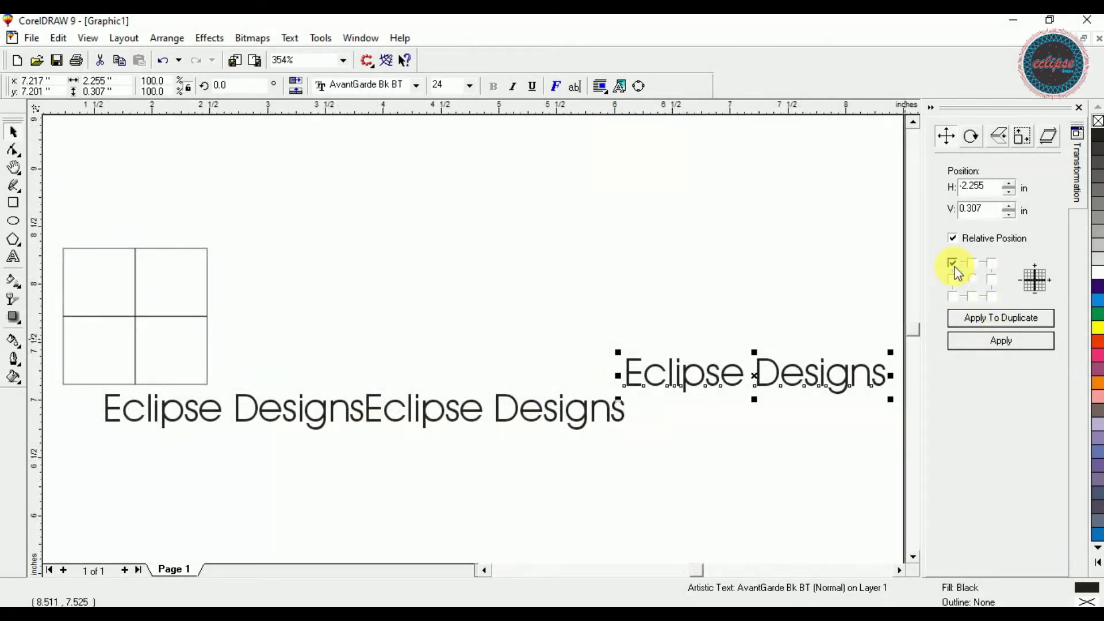
Add two successive duplicates of the selected text diagonally up and to the left, offset -2.255 inches horizontally and 0.307 inches vertically
left_click(986, 319)
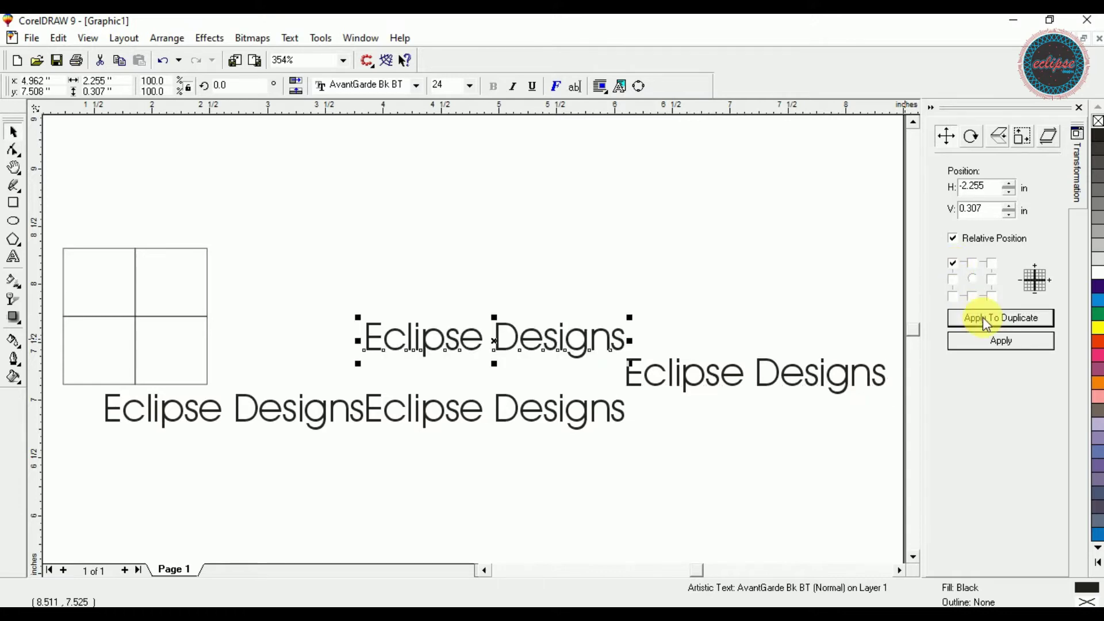
left_click(985, 320)
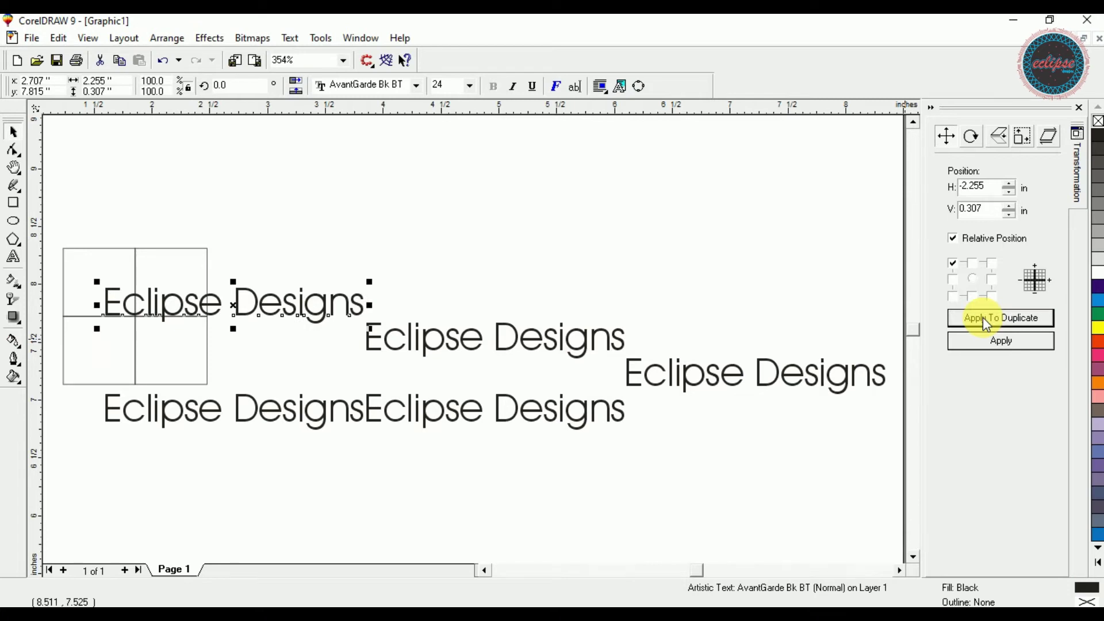
Delete everything on the drawing, show the whole page and draw a square about 2.128 inches wide near its middle
key("ctrl+a")
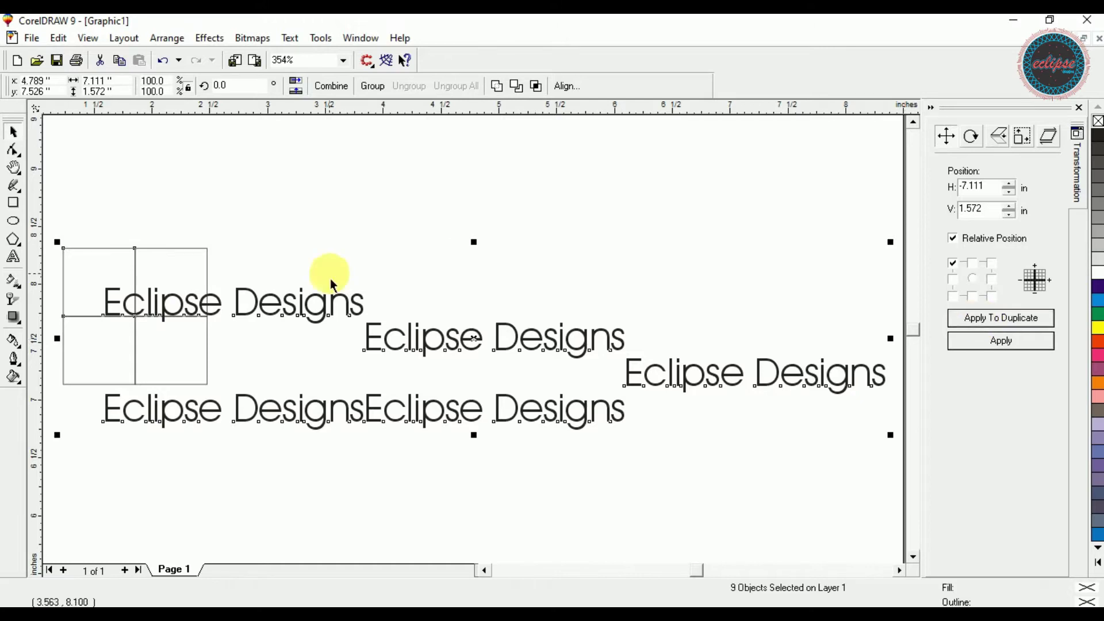
key("Delete")
left_click(13, 203)
key("shift+F4")
left_click_drag(424, 297, 477, 354)
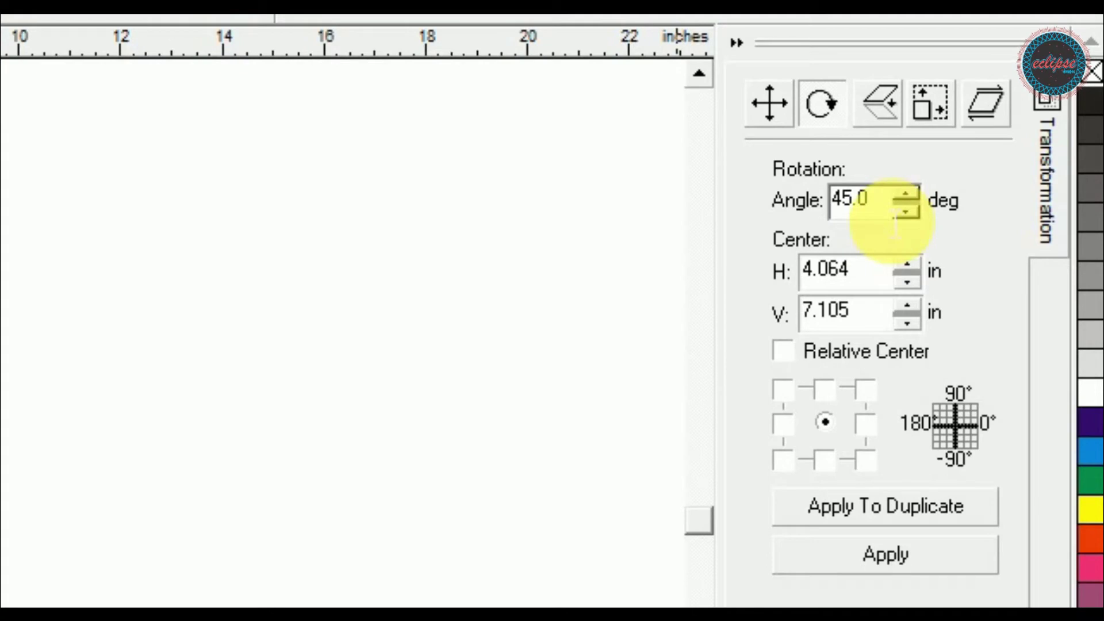
Set the rotation angle to 90 degrees and apply it to a duplicate of the square about its center
left_click_drag(880, 207, 790, 208)
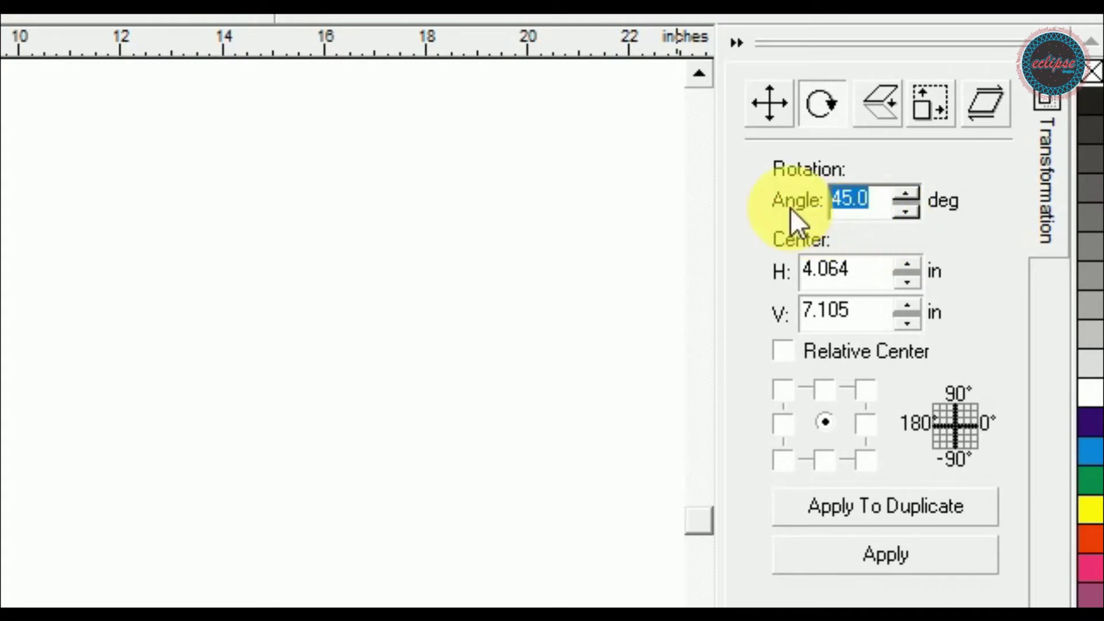
type("35")
key("BackSpace")
key("BackSpace")
type("90")
key("Tab")
left_click(899, 498)
Set the rotation center to the square's middle-right point and add four successive duplicates rotated 90 degrees around it
left_click(867, 426)
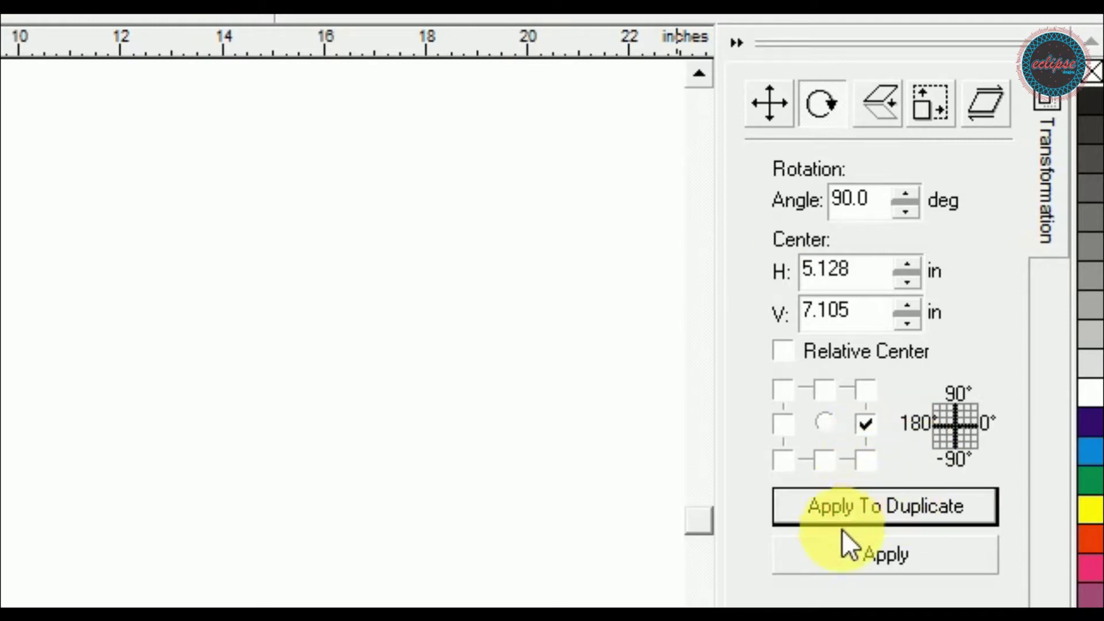
left_click(844, 513)
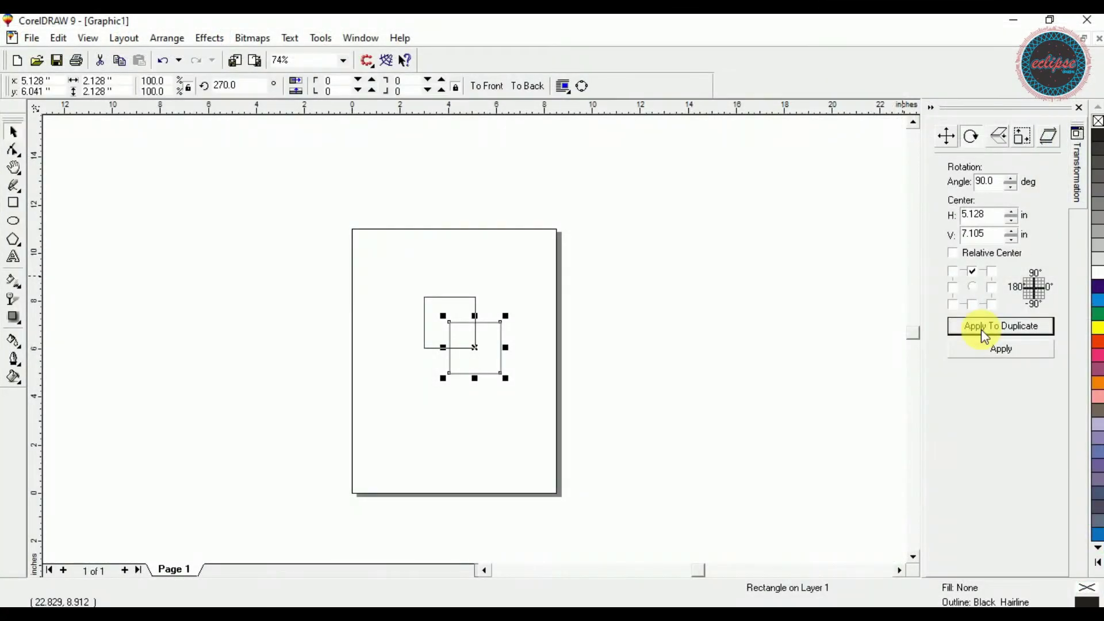
left_click(981, 329)
left_click(981, 329)
left_click(981, 329)
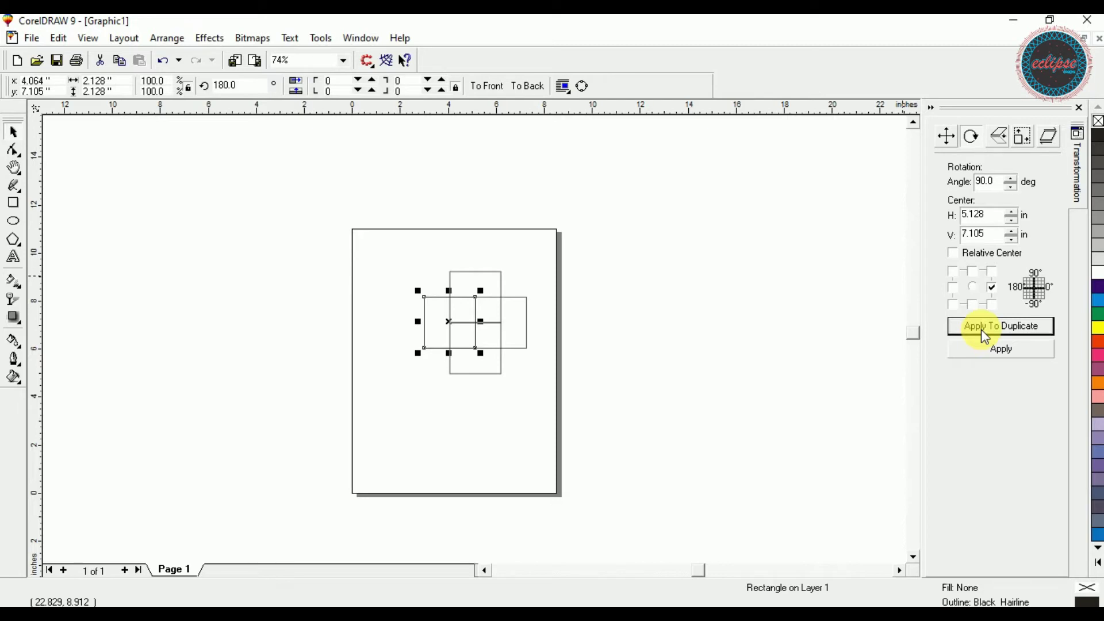
left_click(985, 337)
Select all the rotated squares on the page and delete them
left_click(437, 207)
left_click_drag(404, 230, 634, 459)
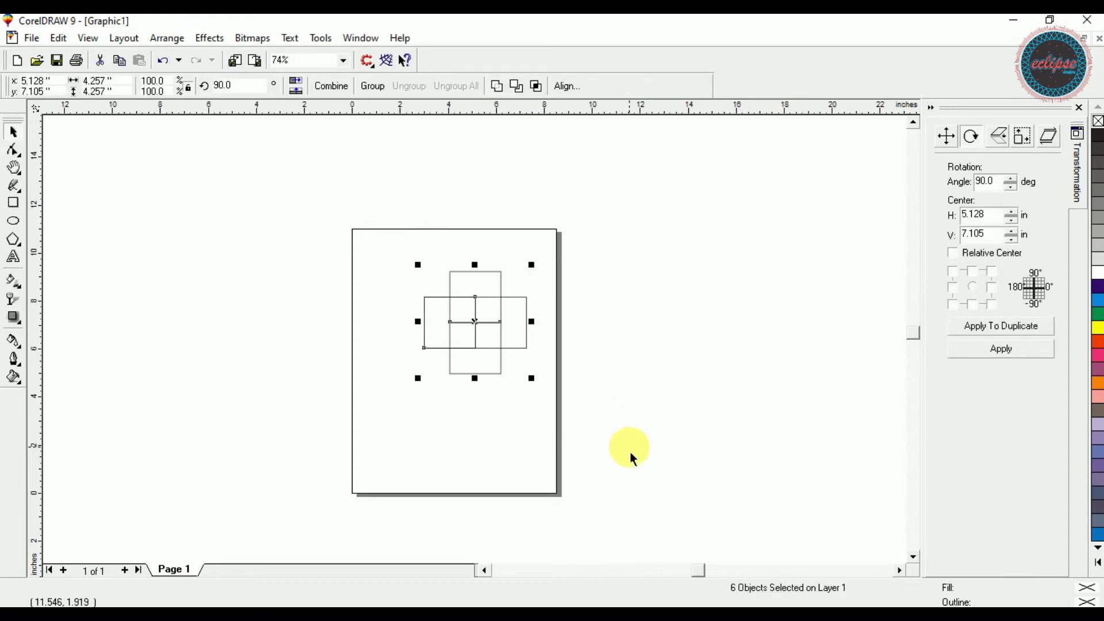
key("Delete")
Draw a five-sided polygon on the page and reshape it into a star about 6.194 by 5.891 inches
left_click(13, 240)
left_click_drag(410, 300, 515, 400)
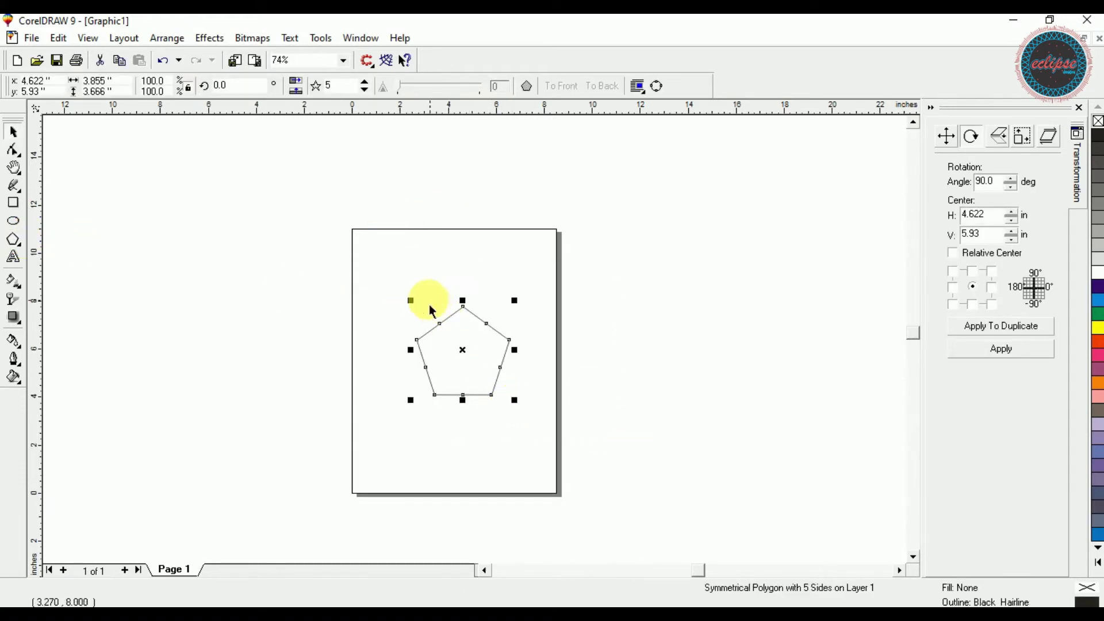
left_click_drag(439, 323, 420, 291)
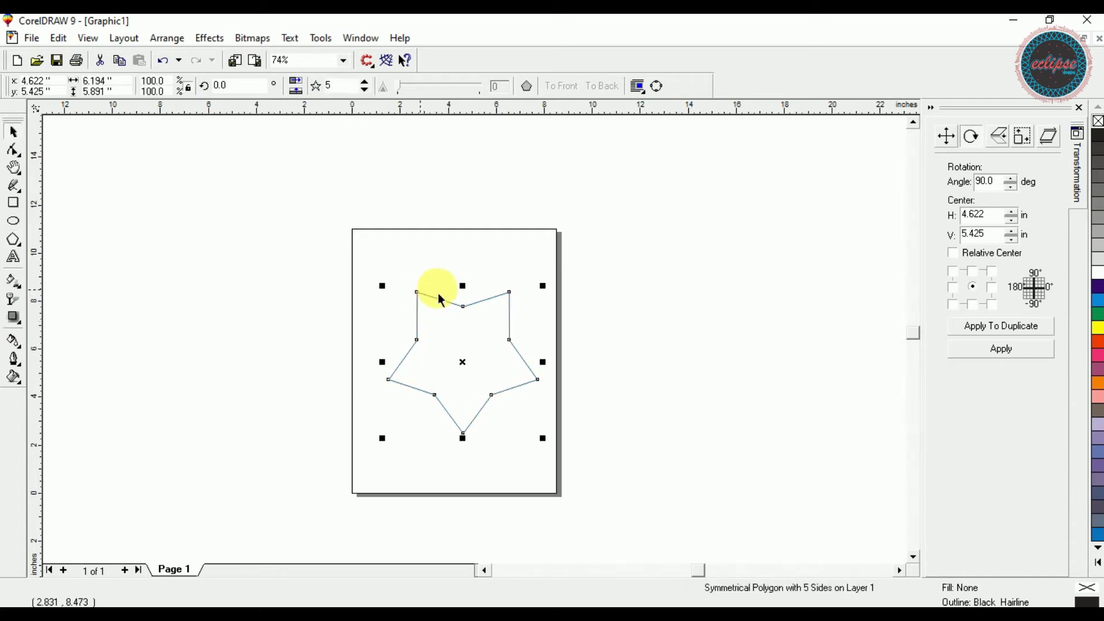
Rotate the star 45 degrees about its center
left_click_drag(995, 182, 946, 180)
type("45")
key("Return")
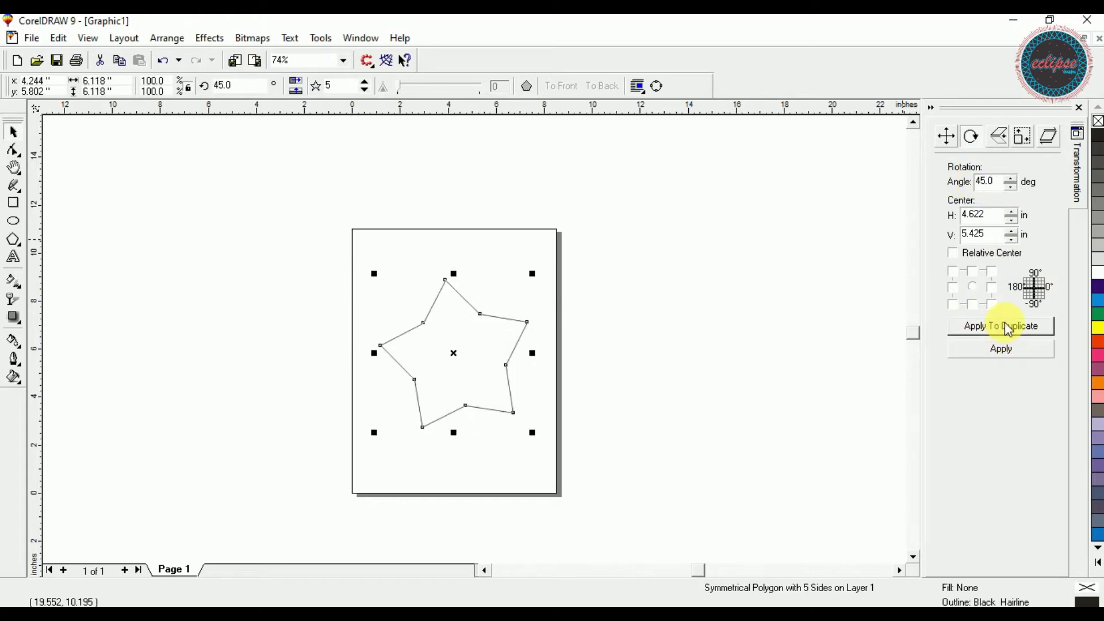
Set the rotation center to the star's middle-right point and add seven duplicates in 45-degree increments to form a full ring
left_click(992, 287)
left_click(993, 328)
left_click(994, 328)
left_click(993, 327)
left_click(992, 327)
left_click(990, 325)
left_click(989, 324)
left_click(989, 324)
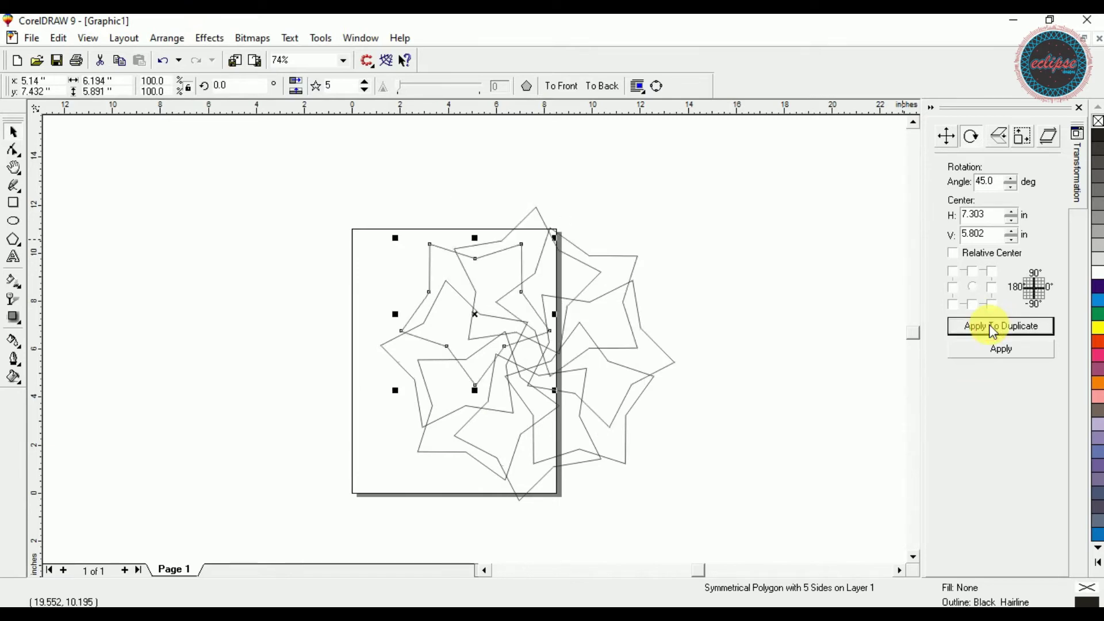
Delete all the stars in the ring except the topmost one
left_click(735, 269)
left_click_drag(730, 198, 353, 531)
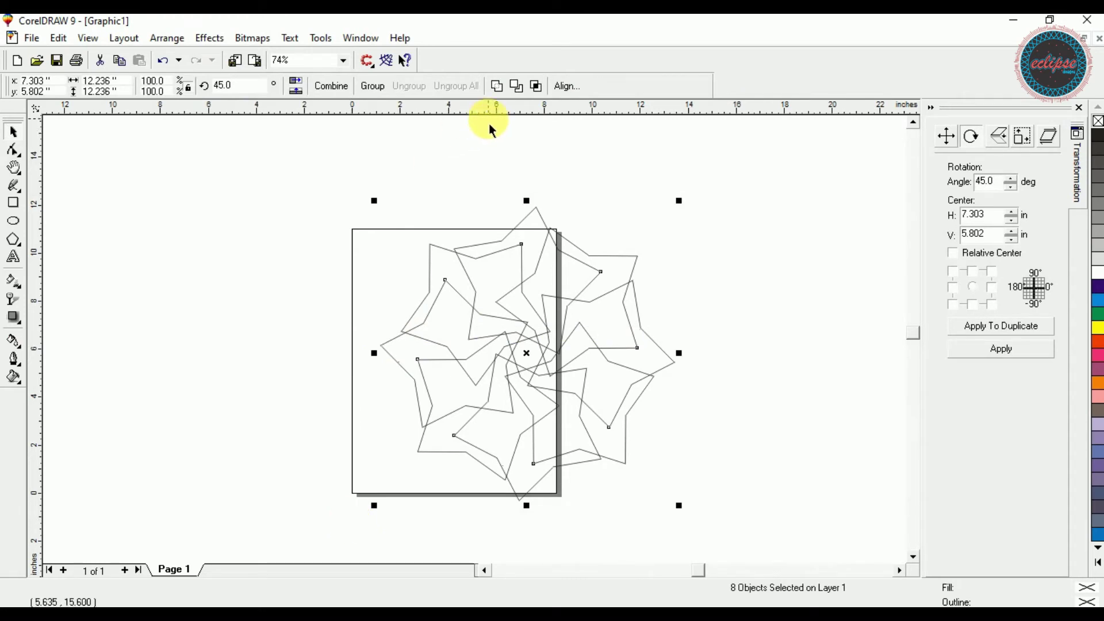
left_click(539, 253)
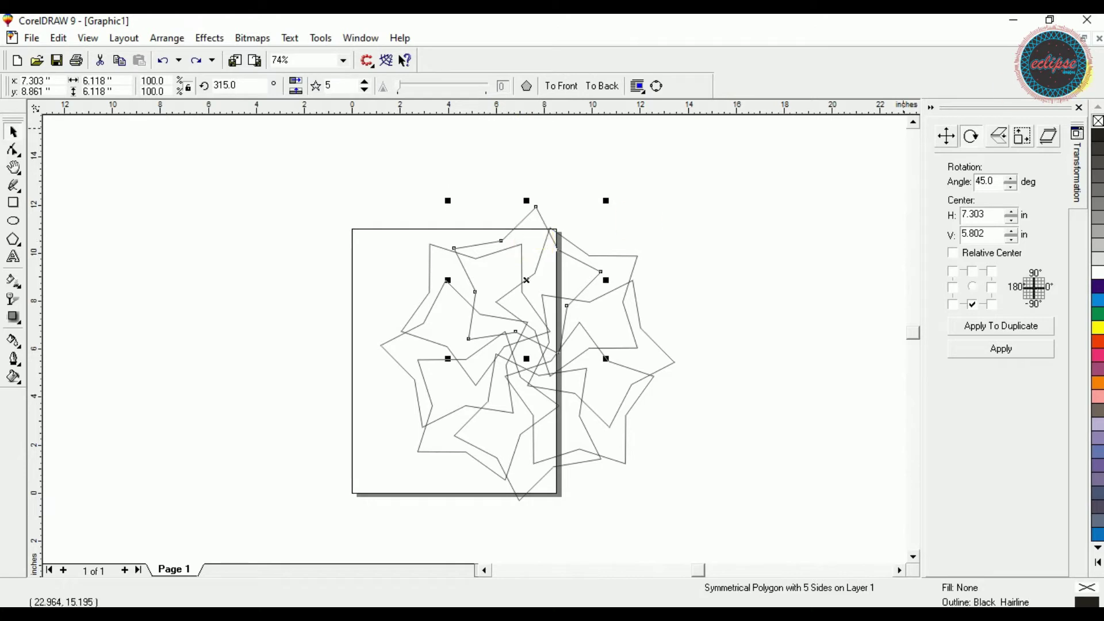
left_click_drag(316, 210, 806, 523)
key("Delete")
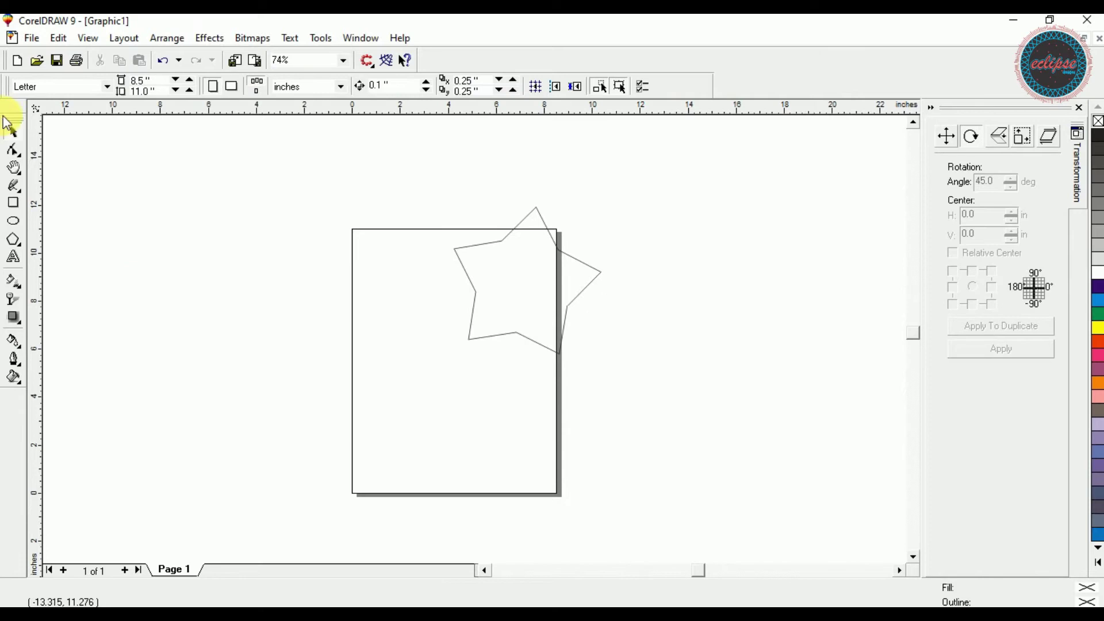
Move the remaining star onto the upper part of the page and open the Scale and Mirror settings for it
left_click(527, 271)
left_click_drag(526, 272, 482, 316)
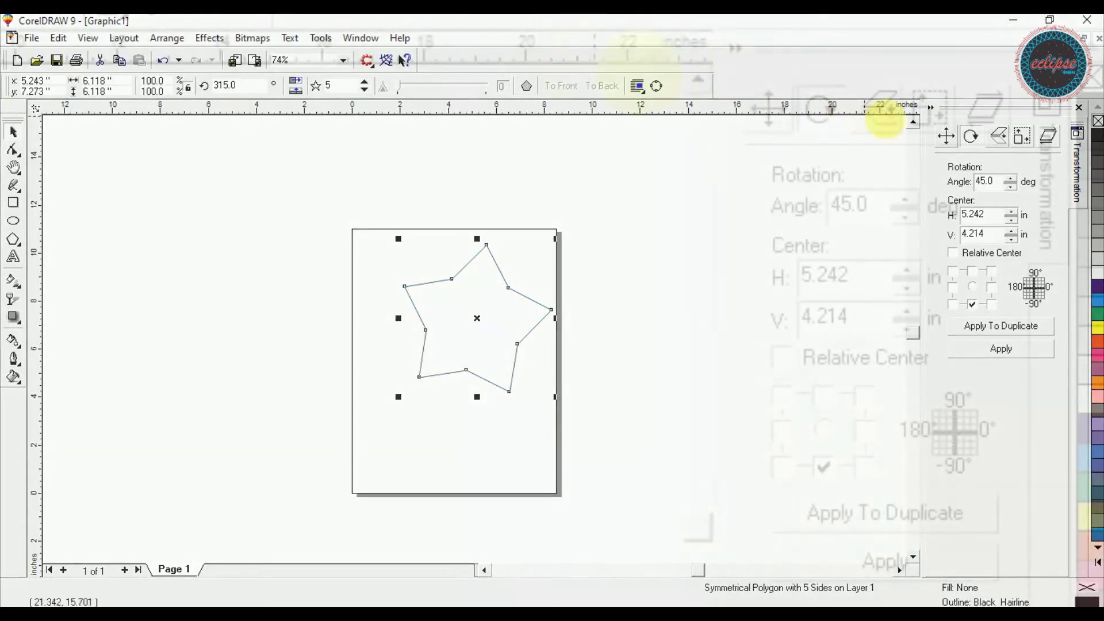
left_click(998, 138)
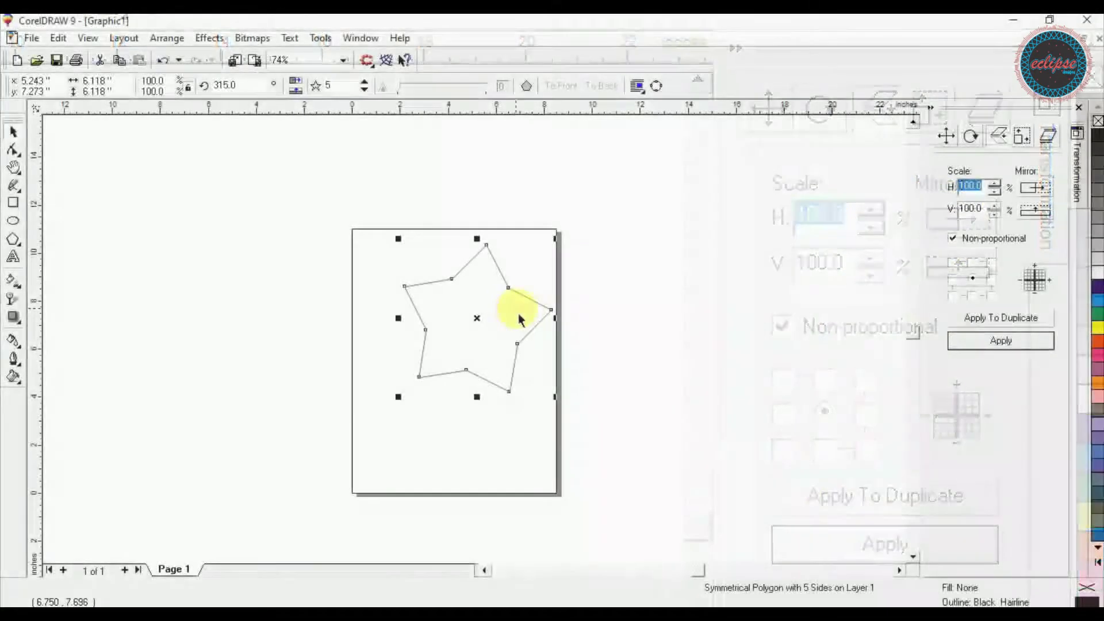
Mirror the star in place repeatedly, both horizontally and vertically, ending with its rotation at 135 degrees
left_click(295, 90)
left_click(295, 90)
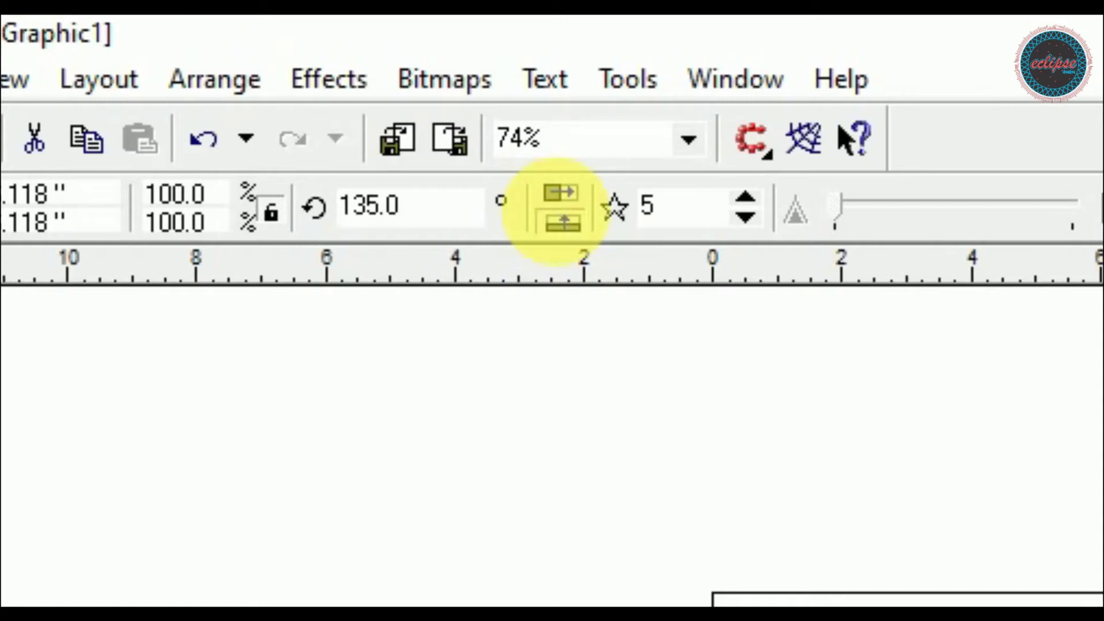
left_click(561, 193)
left_click(559, 218)
left_click(557, 221)
left_click(566, 192)
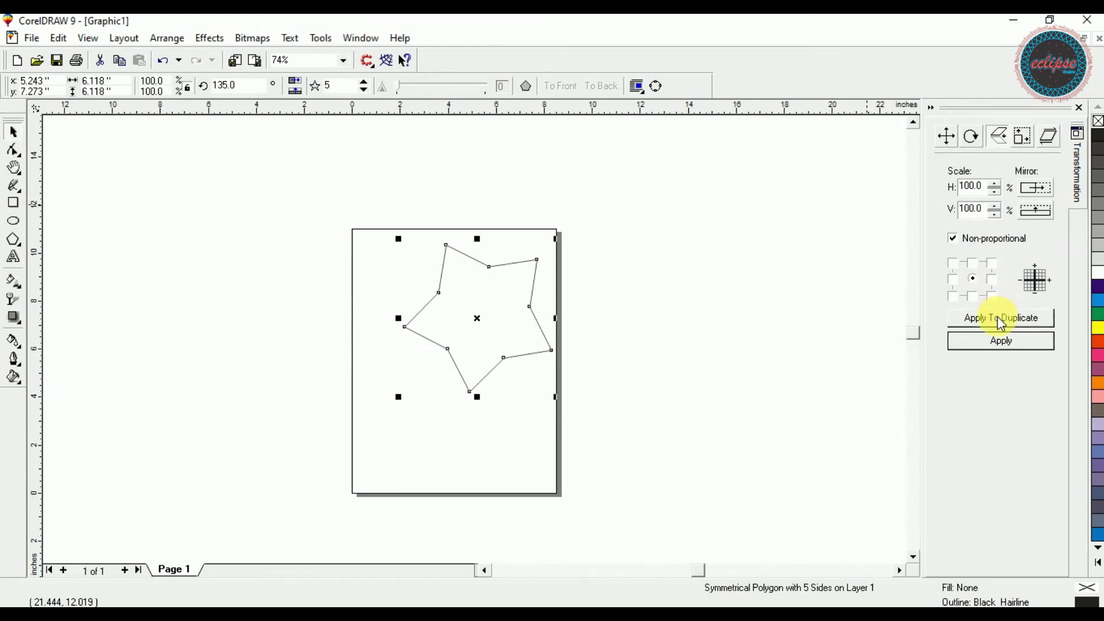
Create two successive horizontally mirrored duplicates of the star, each anchored at the middle-right point, to form a row
left_click(991, 279)
left_click(995, 321)
key("ctrl+z")
left_click(1028, 191)
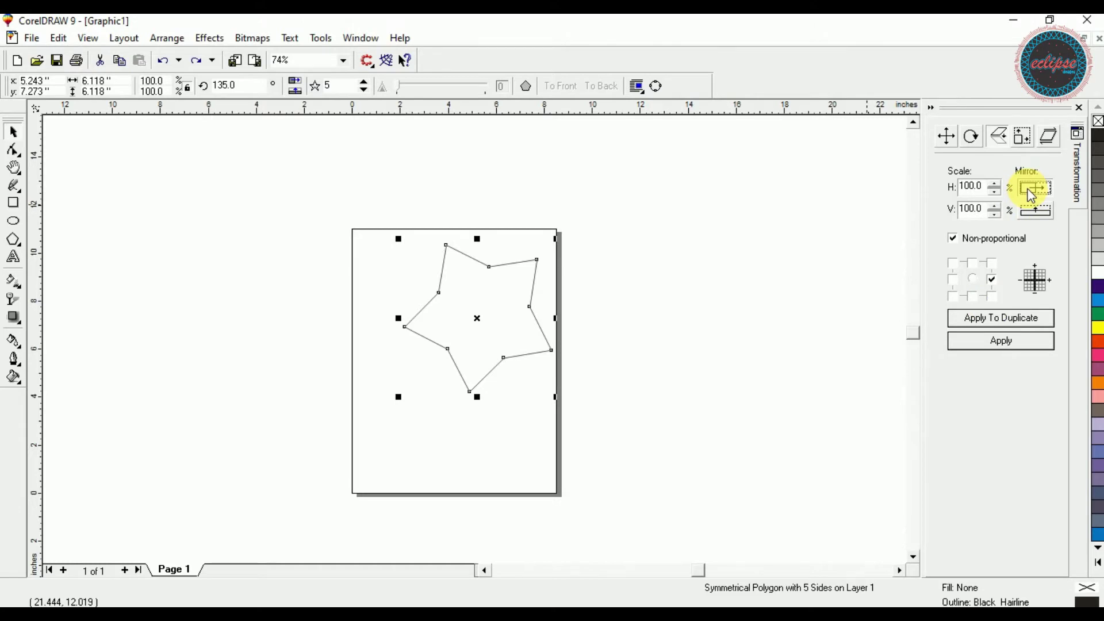
left_click(995, 326)
left_click(995, 328)
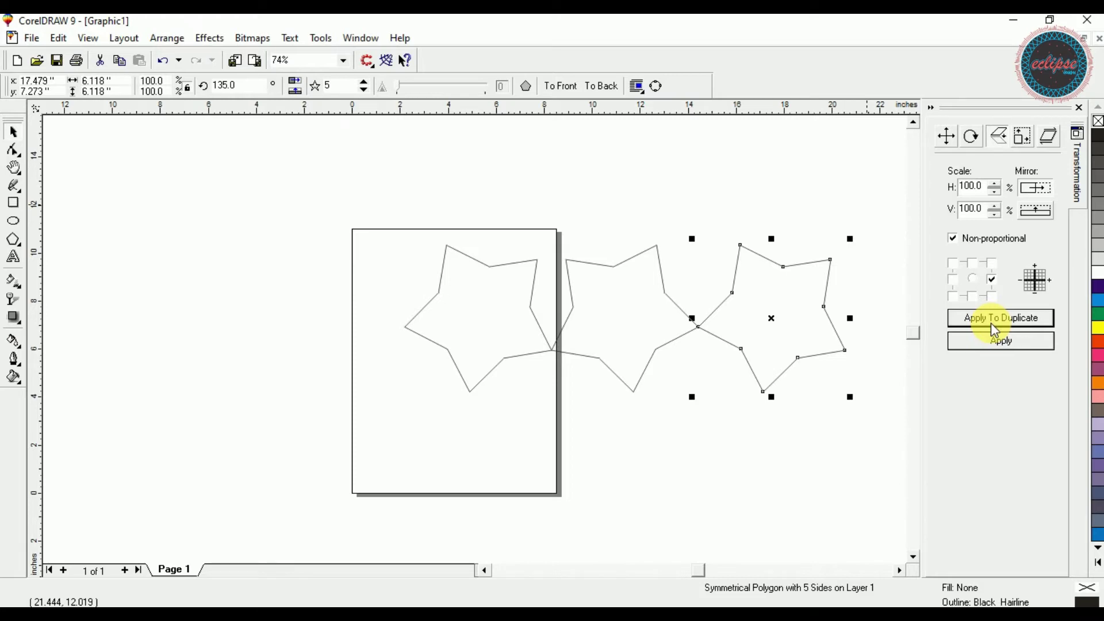
Create a vertically mirrored duplicate of the original star directly below it, anchored at the bottom-center point
left_click(475, 291)
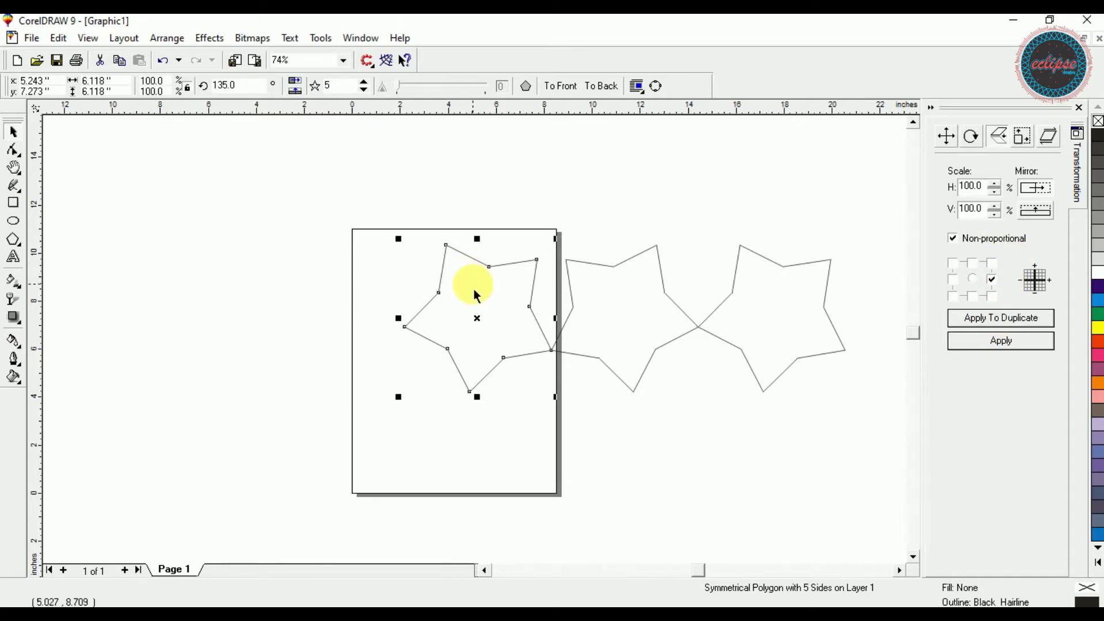
left_click(1040, 216)
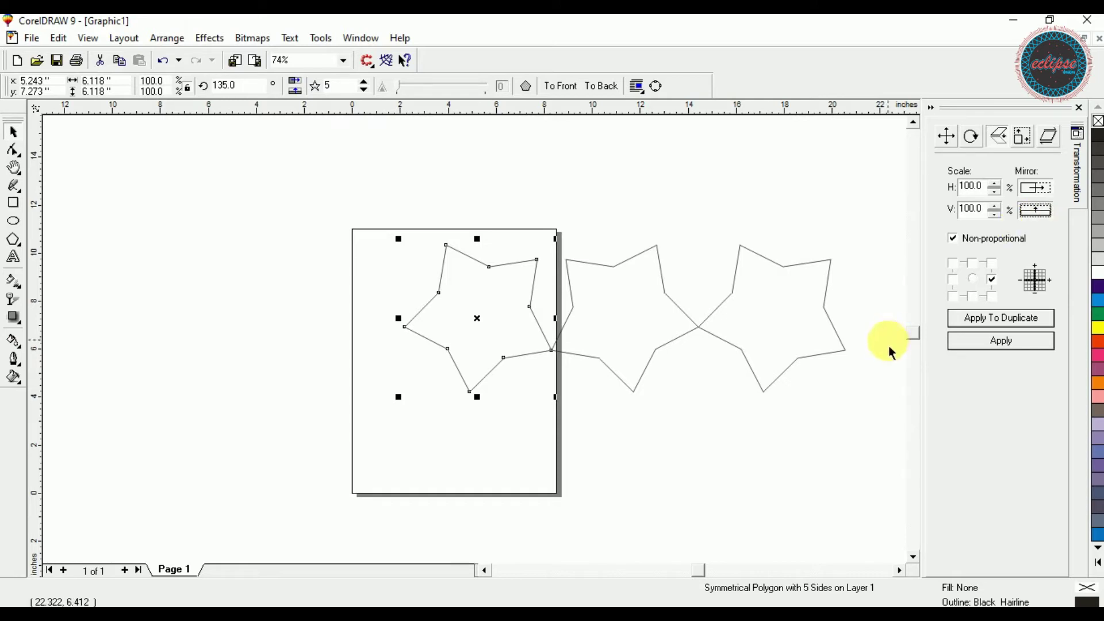
left_click(973, 297)
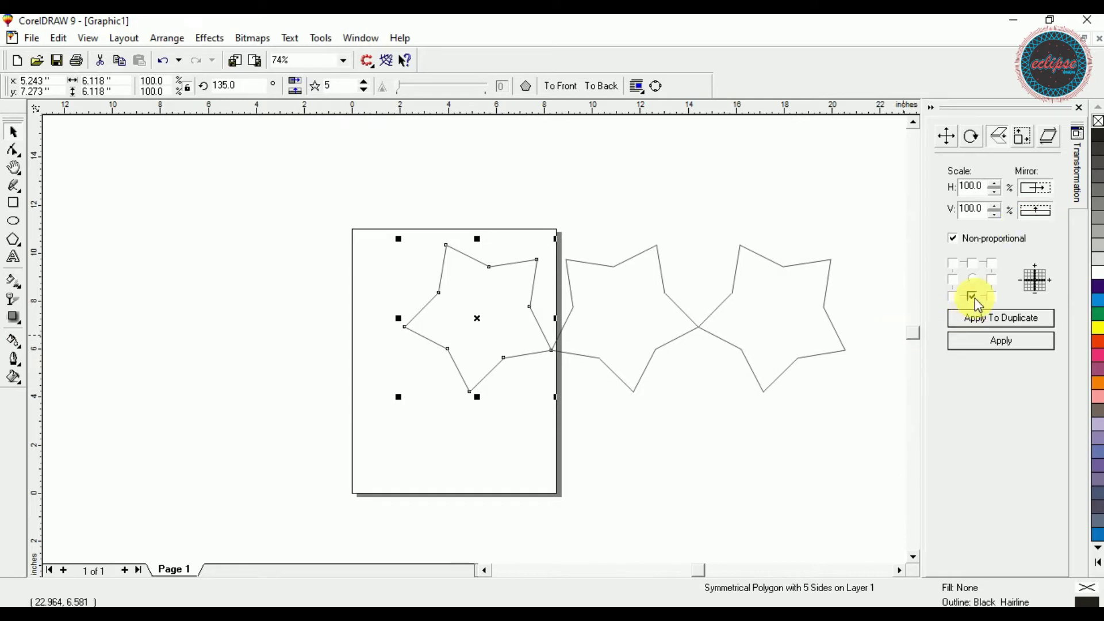
left_click(985, 320)
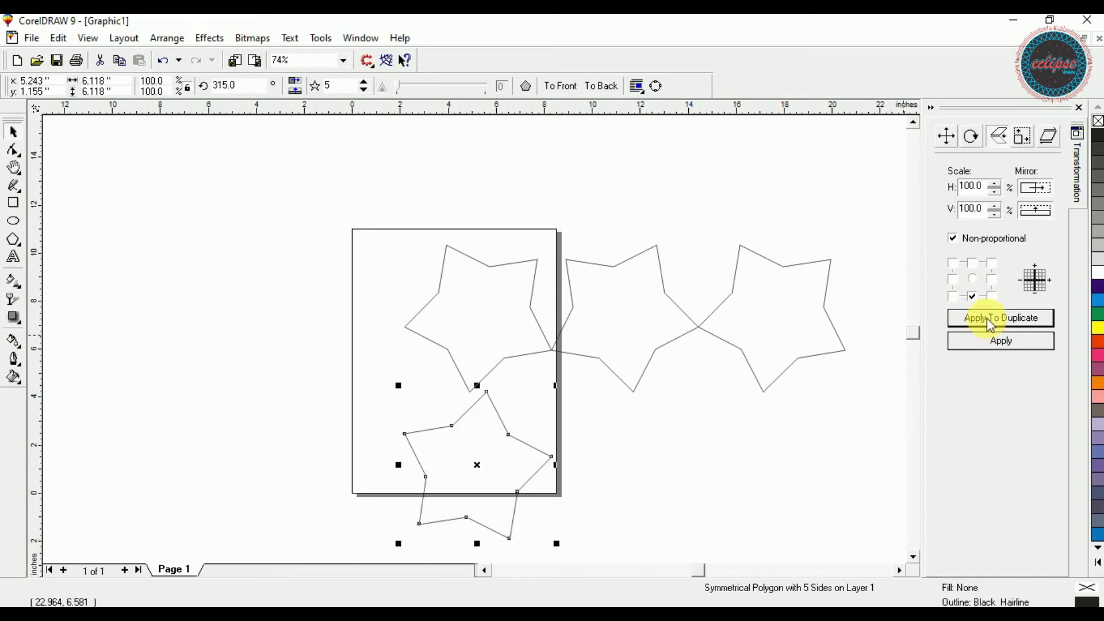
Add another vertically mirrored duplicate below the lower star and fit all the stars in view
left_click(437, 268)
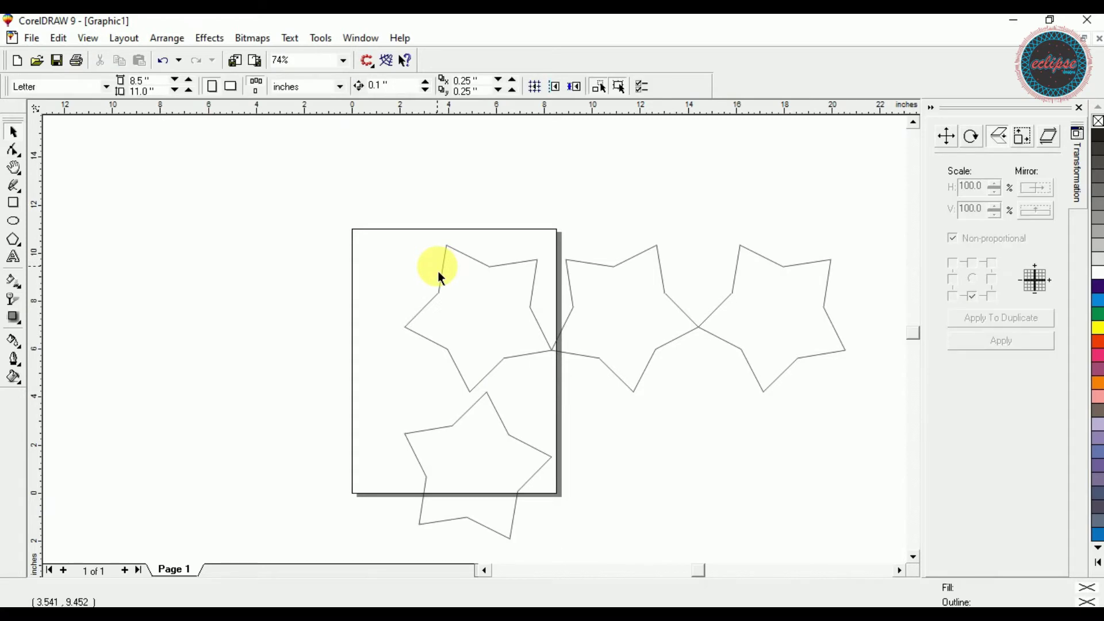
left_click(467, 451)
left_click(464, 361)
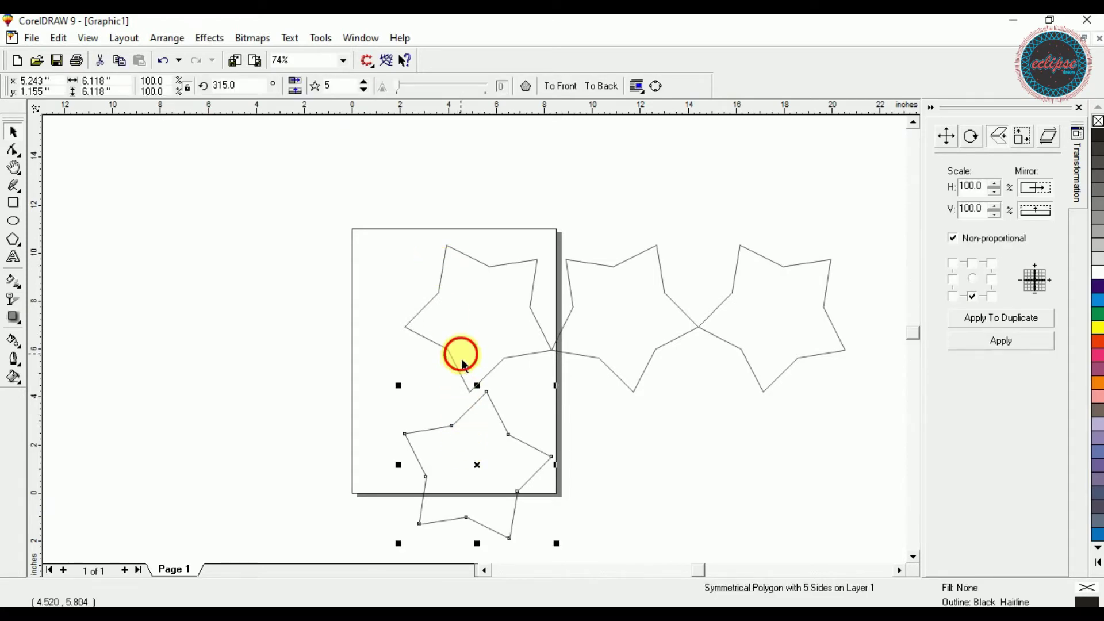
left_click(482, 422)
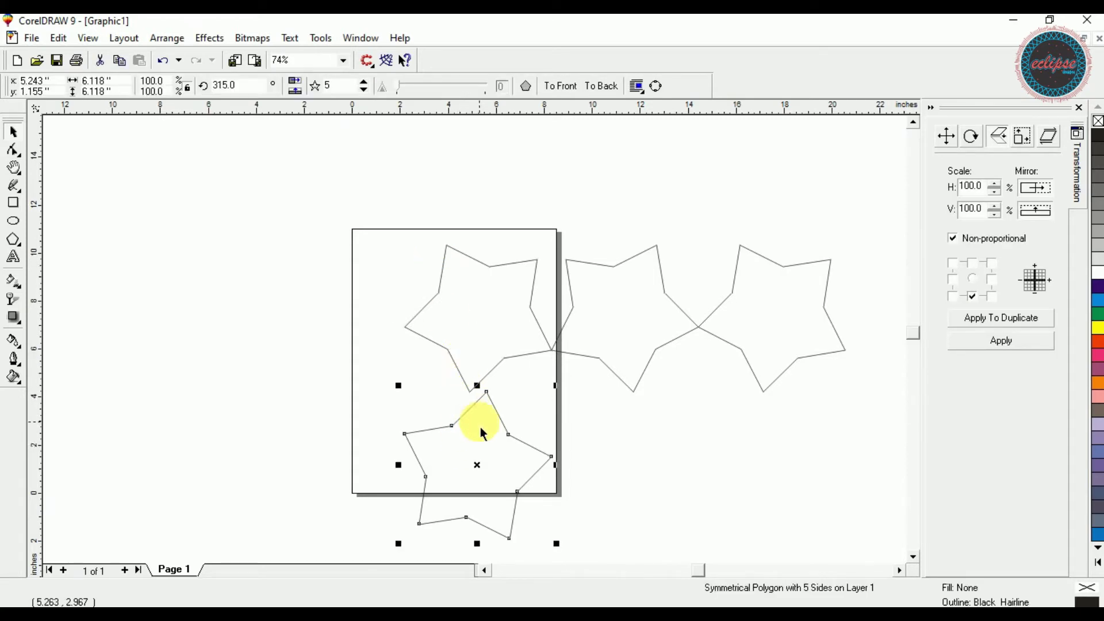
left_click(1008, 331)
key("F4")
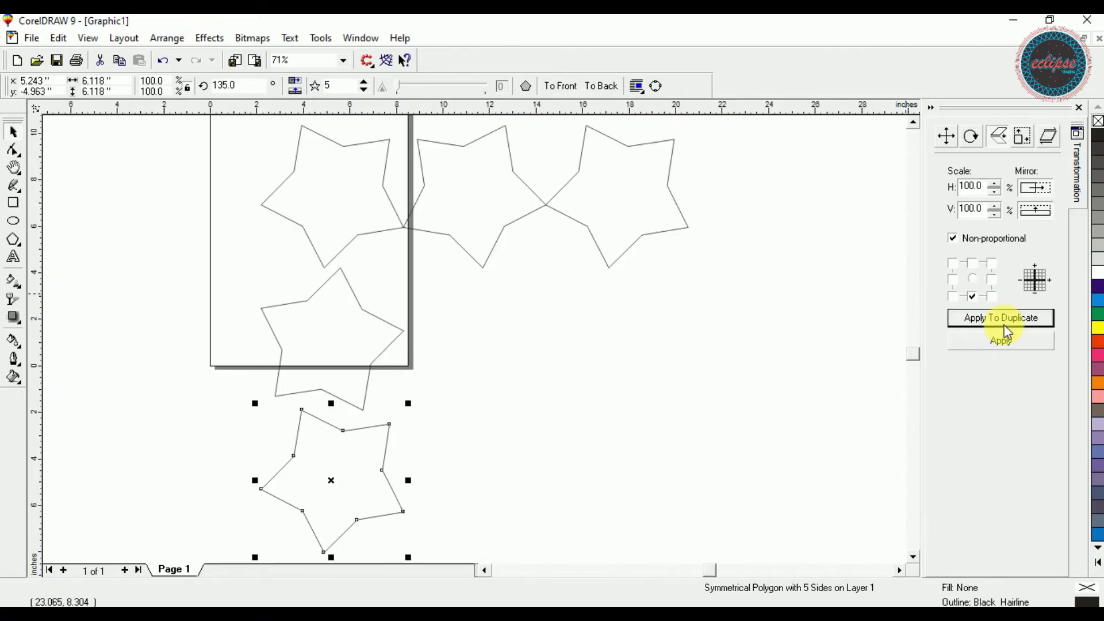
Delete all five stars from the drawing and fit the empty page in view
left_click(355, 156)
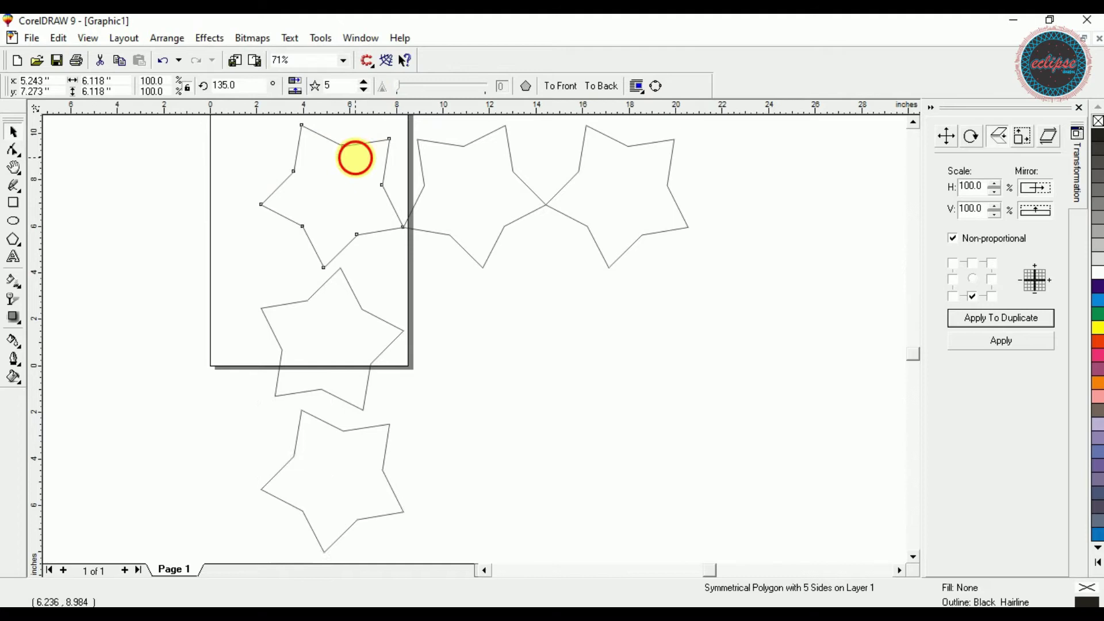
left_click(330, 468)
left_click(330, 468)
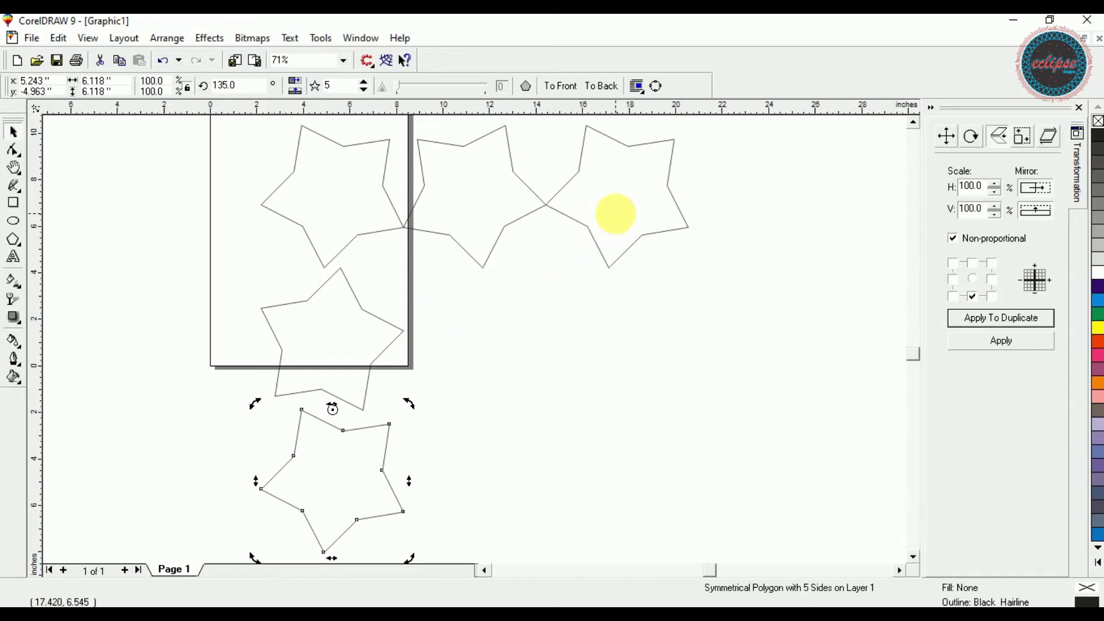
left_click(615, 214)
left_click(325, 208)
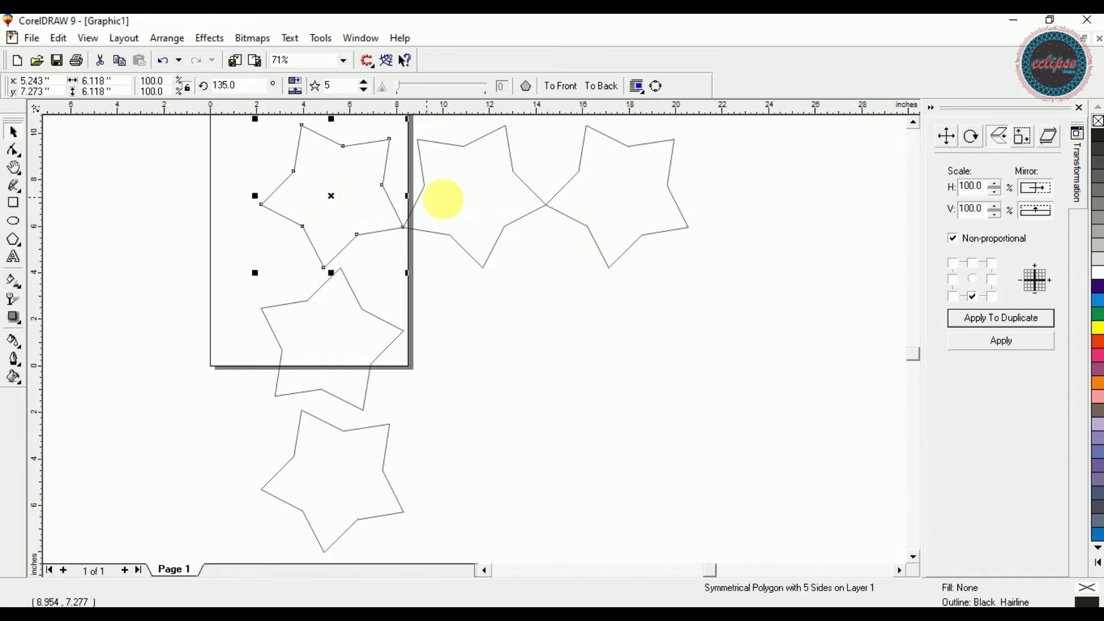
left_click(567, 218)
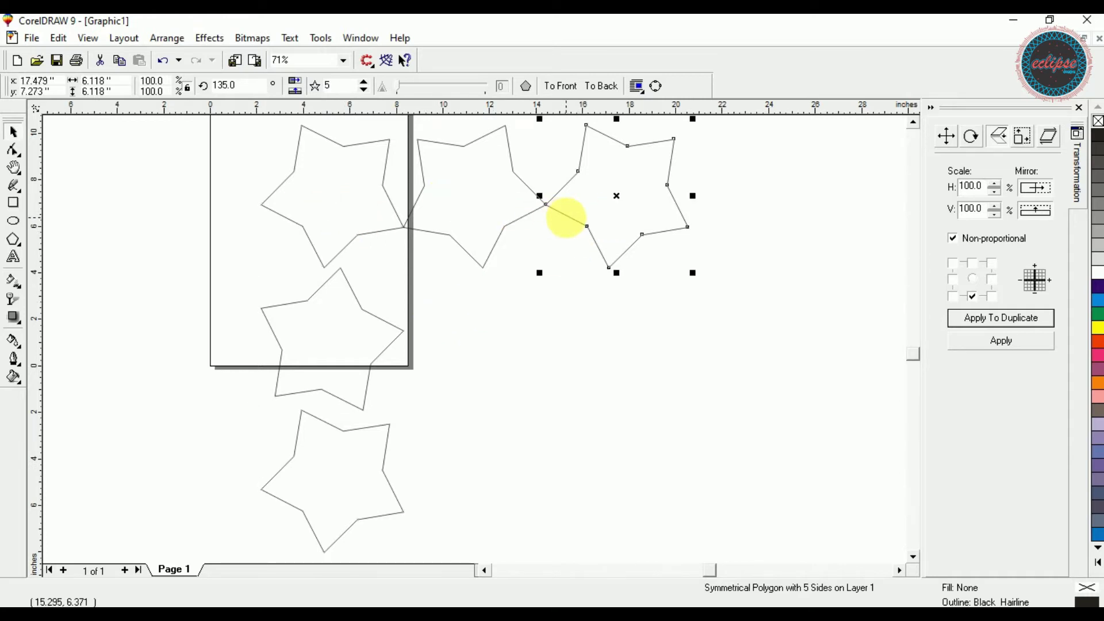
key("ctrl+a")
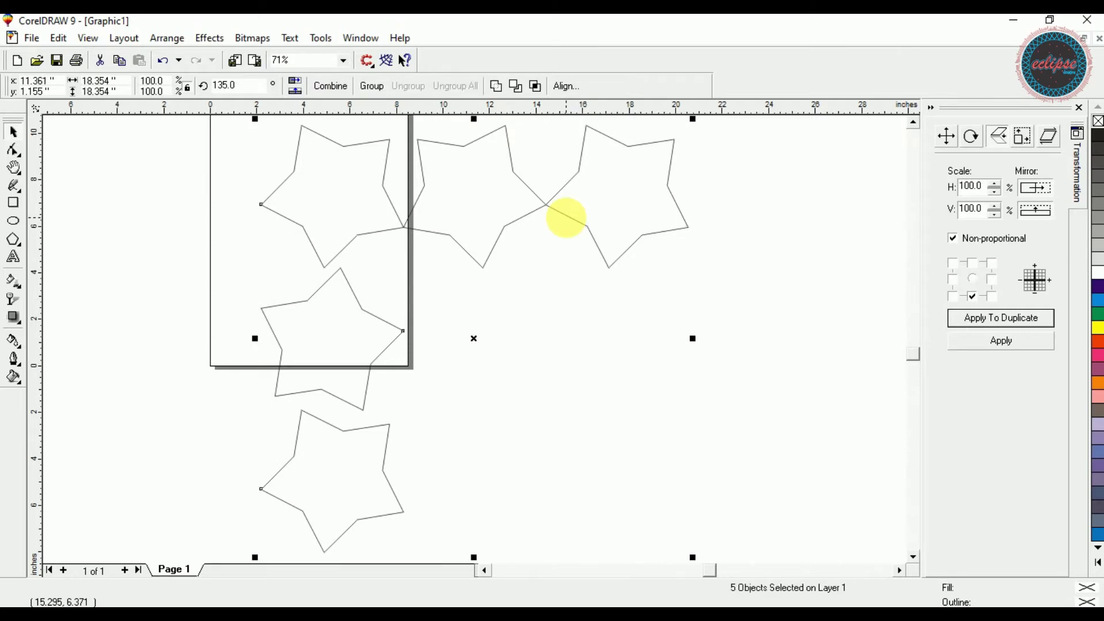
key("Delete")
key("shift+F4")
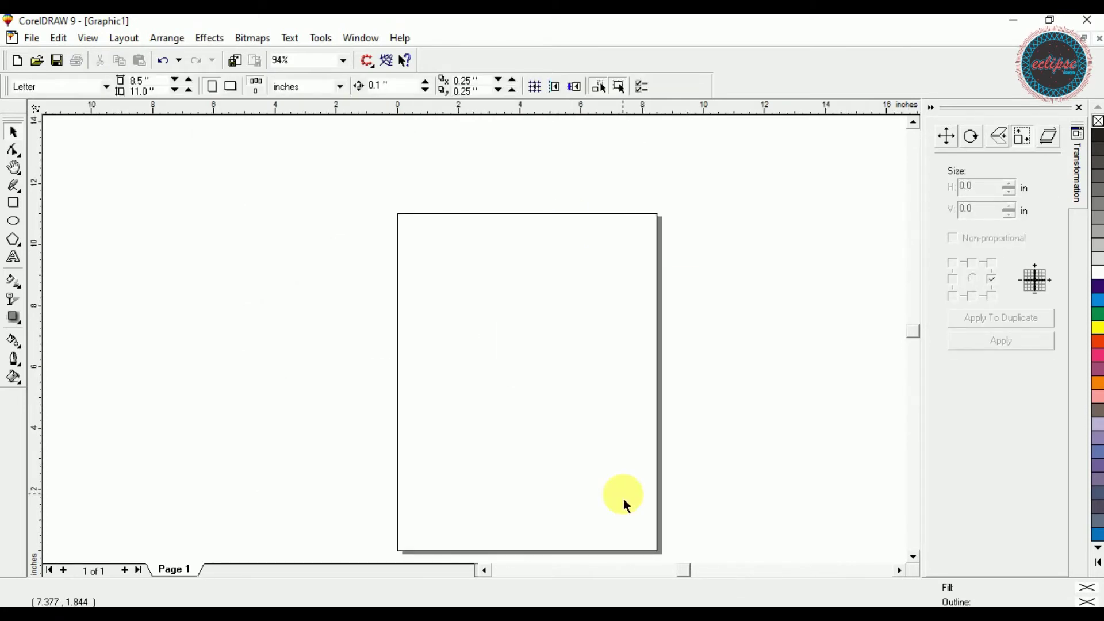
Look over the Position and Rotation transformation settings and collapse the Transformation docker
left_click(947, 137)
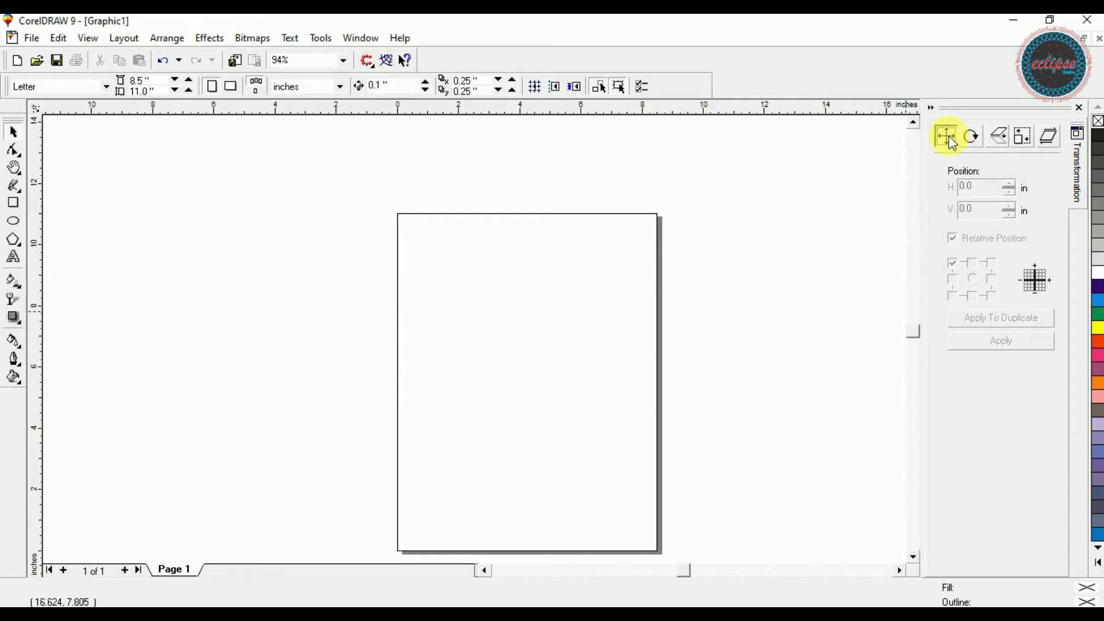
left_click(973, 137)
left_click(952, 142)
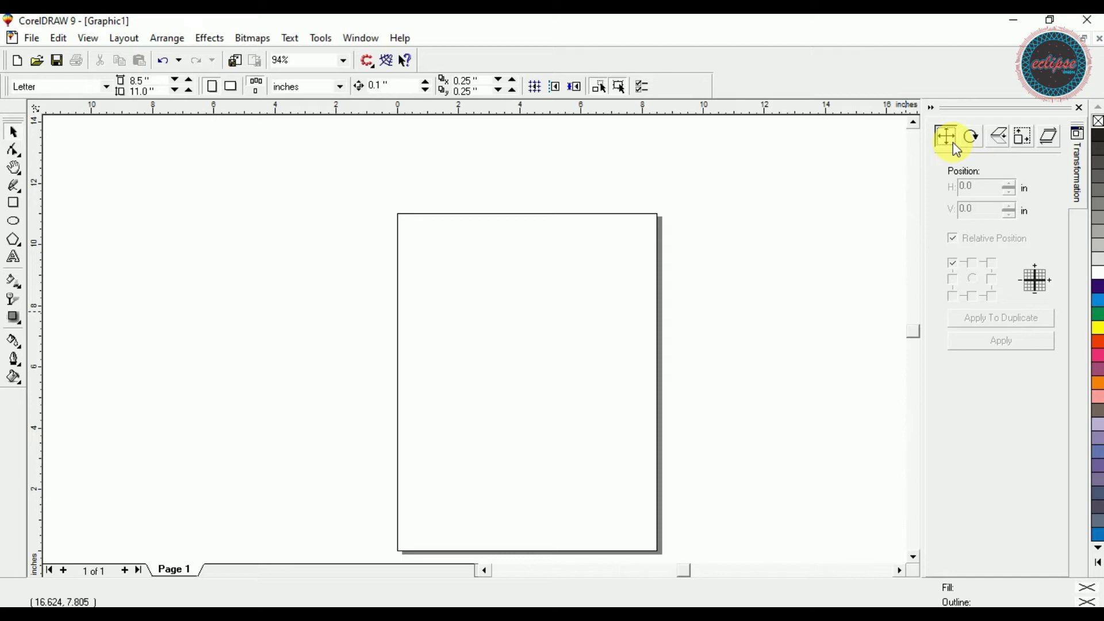
left_click(933, 108)
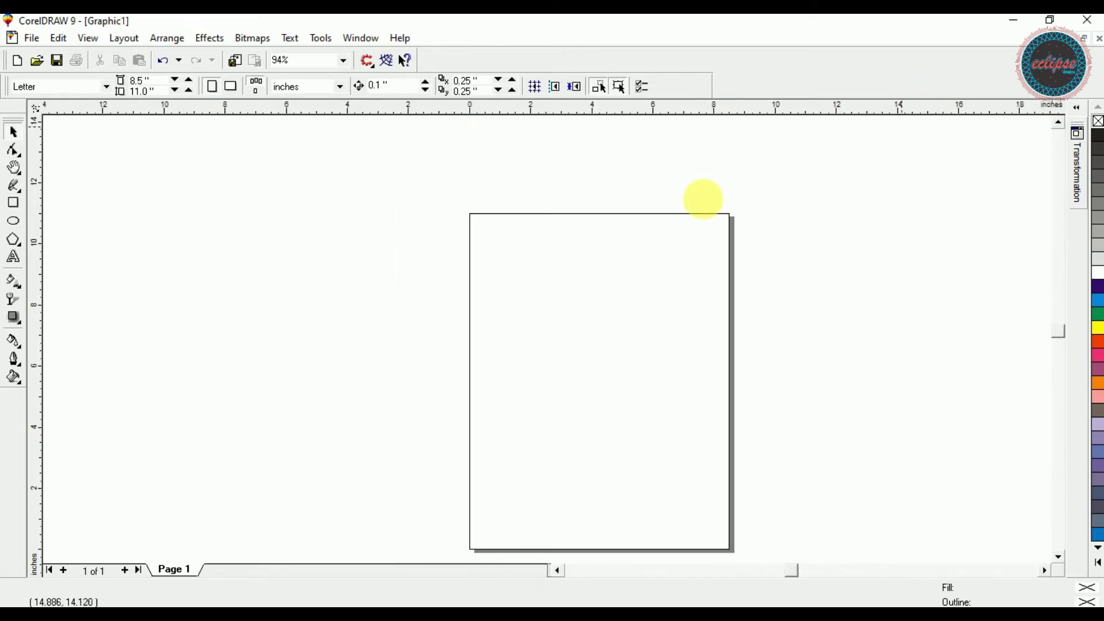
Draw a square about 2.84 inches wide and place four copies beside it at staggered heights, extending onto the page
left_click(14, 203)
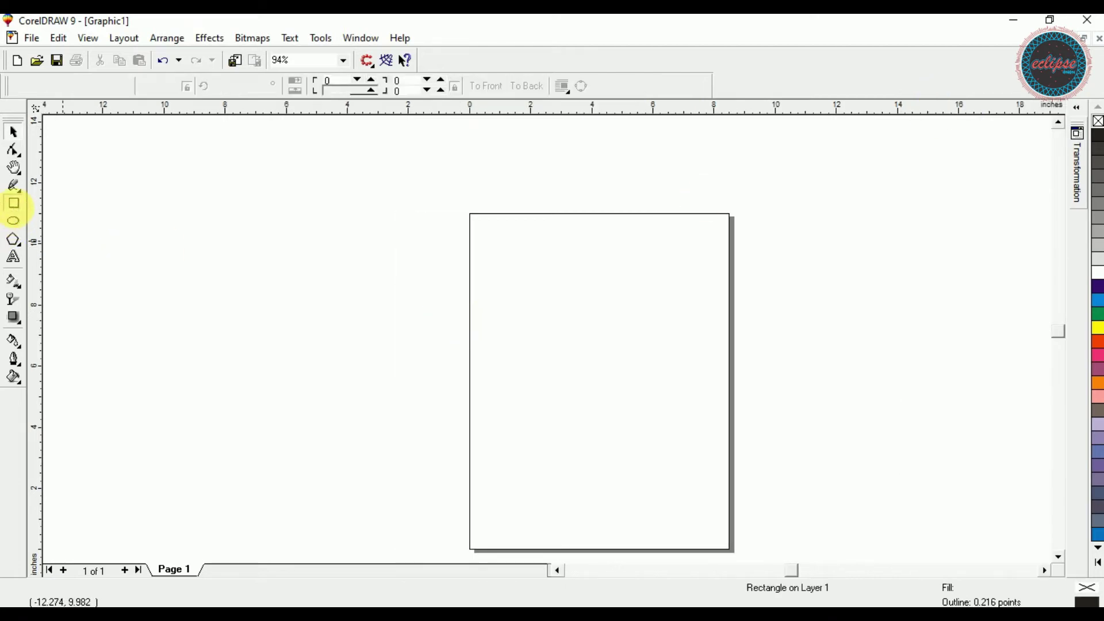
left_click_drag(112, 235, 200, 322)
key("space")
left_click_drag(165, 288, 489, 240)
left_click(92, 165)
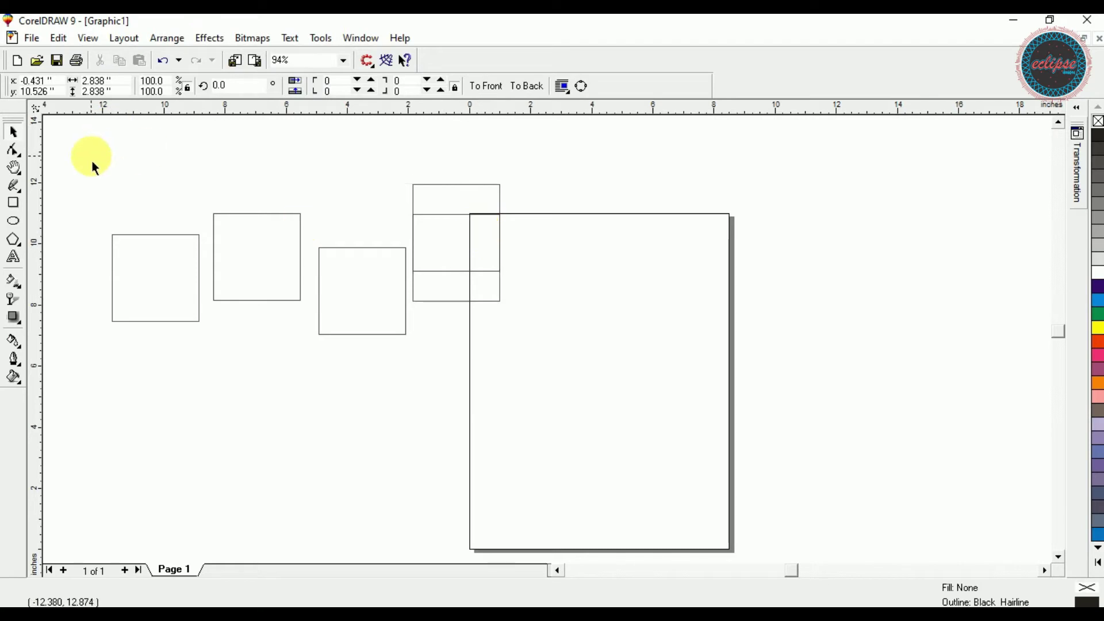
left_click(486, 303)
left_click_drag(486, 294, 583, 344)
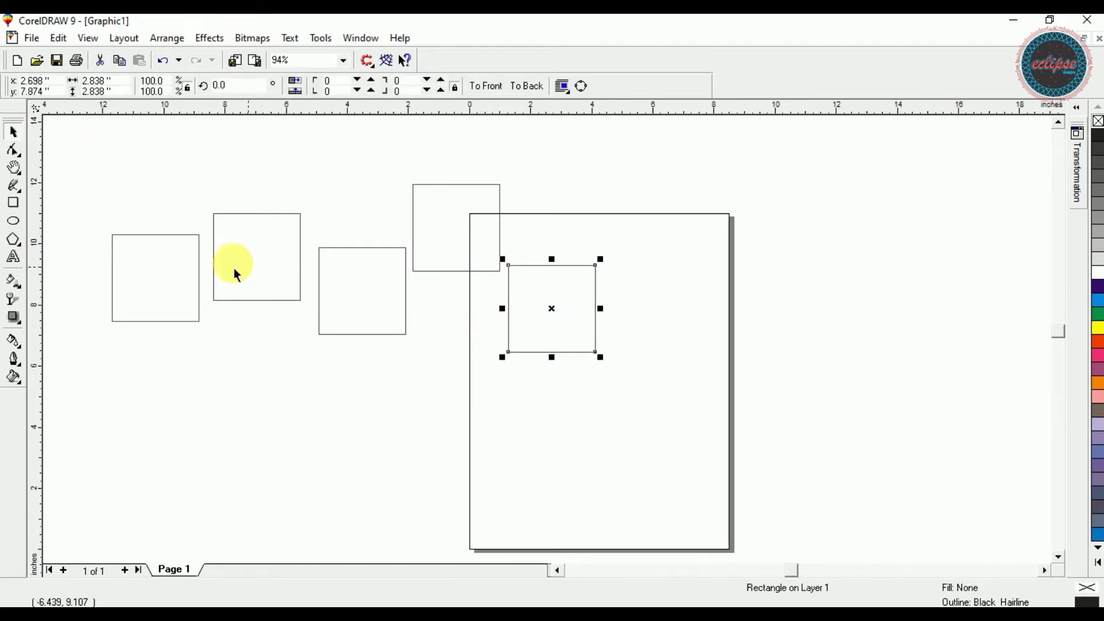
Scale all five squares down together to about 5.8 by 2.02 inches overall and move them to the middle of the page
left_click_drag(71, 179, 624, 432)
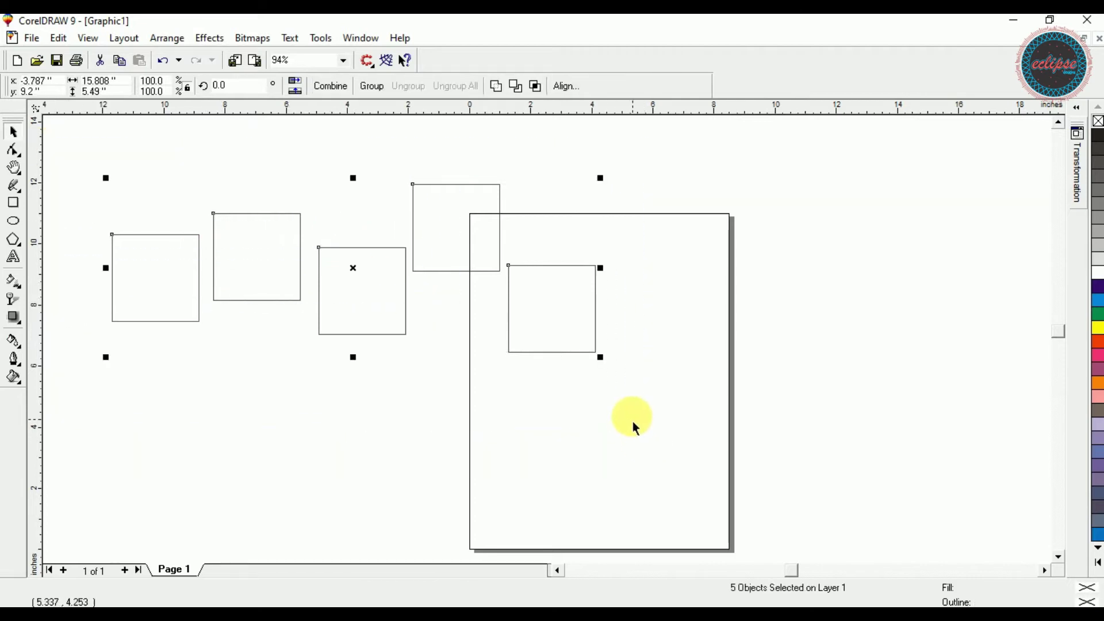
left_click_drag(610, 373, 336, 265)
left_click_drag(203, 220, 613, 384)
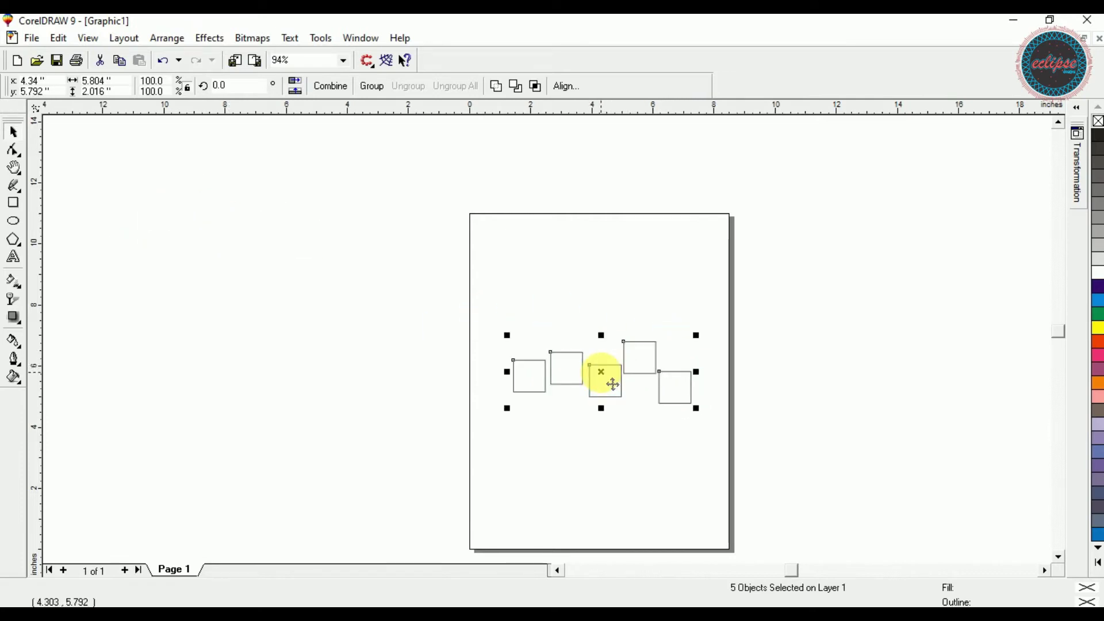
key("shift+F2")
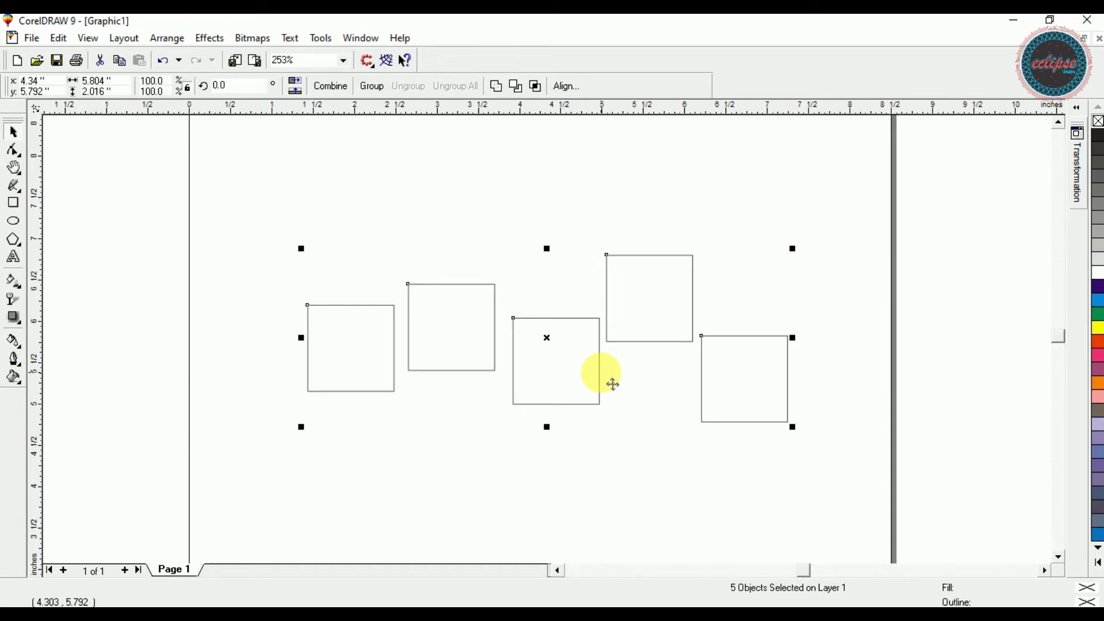
Preview a Top alignment of the five squares with Align and Distribute and cancel it
left_click_drag(256, 205, 954, 480)
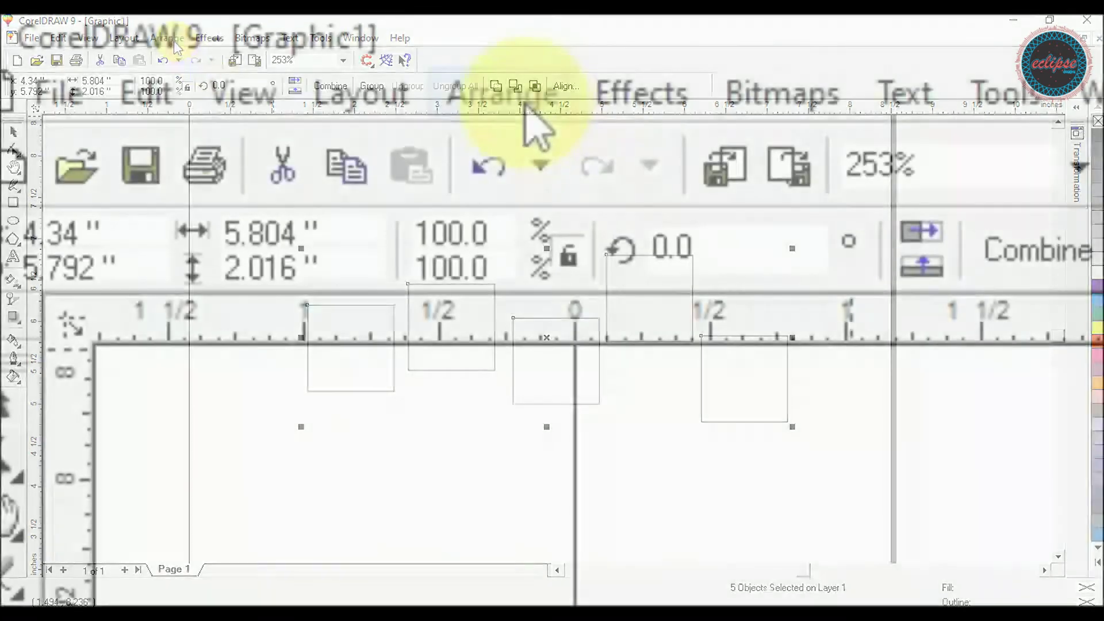
left_click(173, 39)
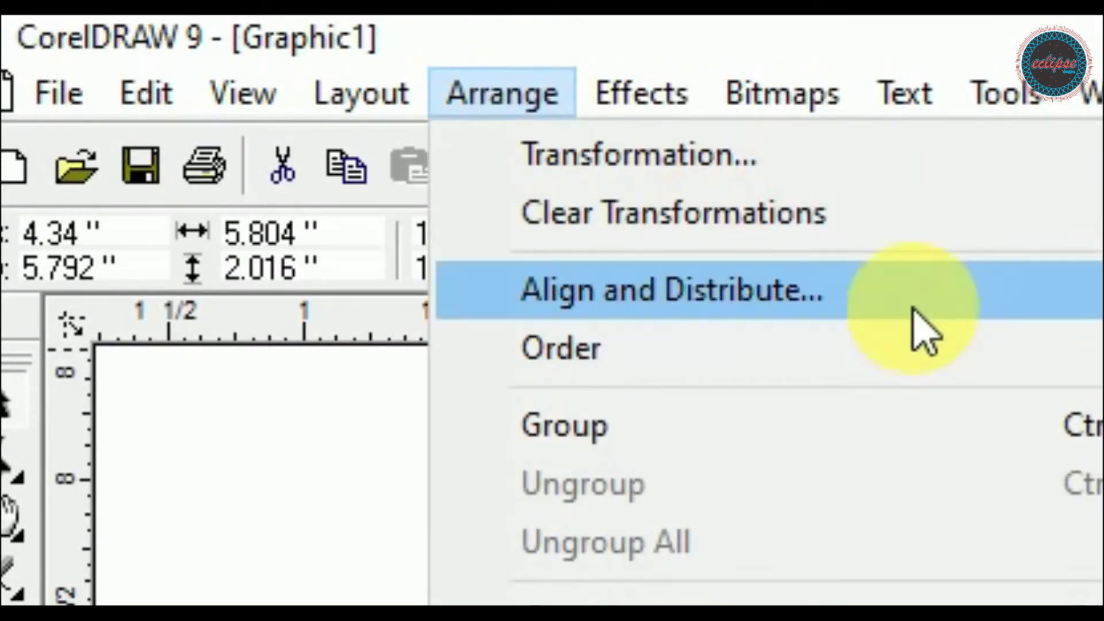
left_click(917, 313)
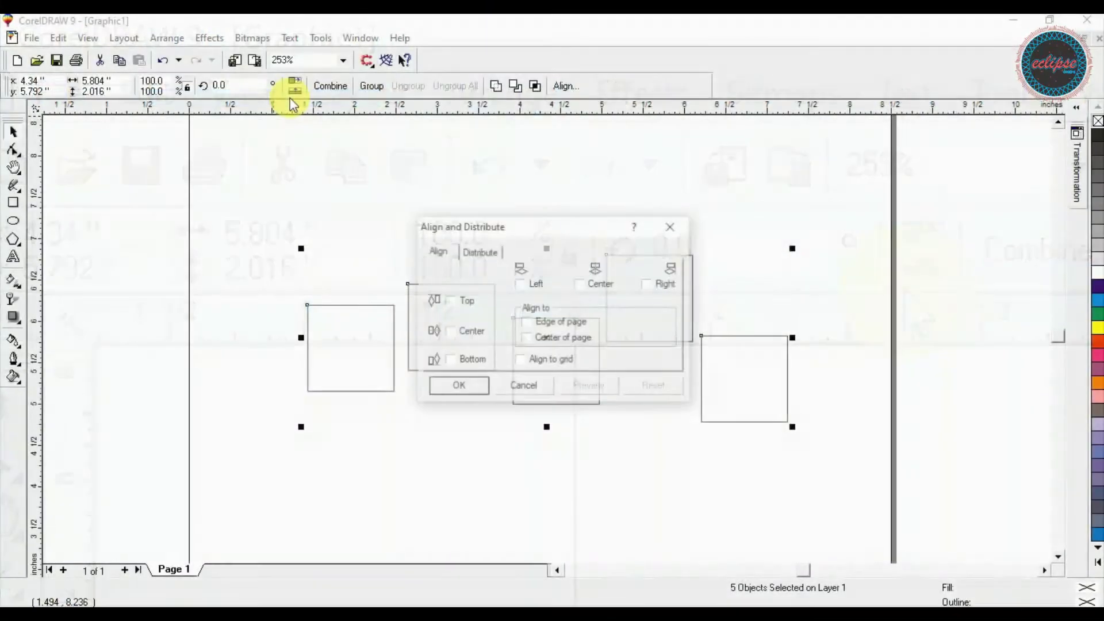
left_click_drag(473, 230, 798, 165)
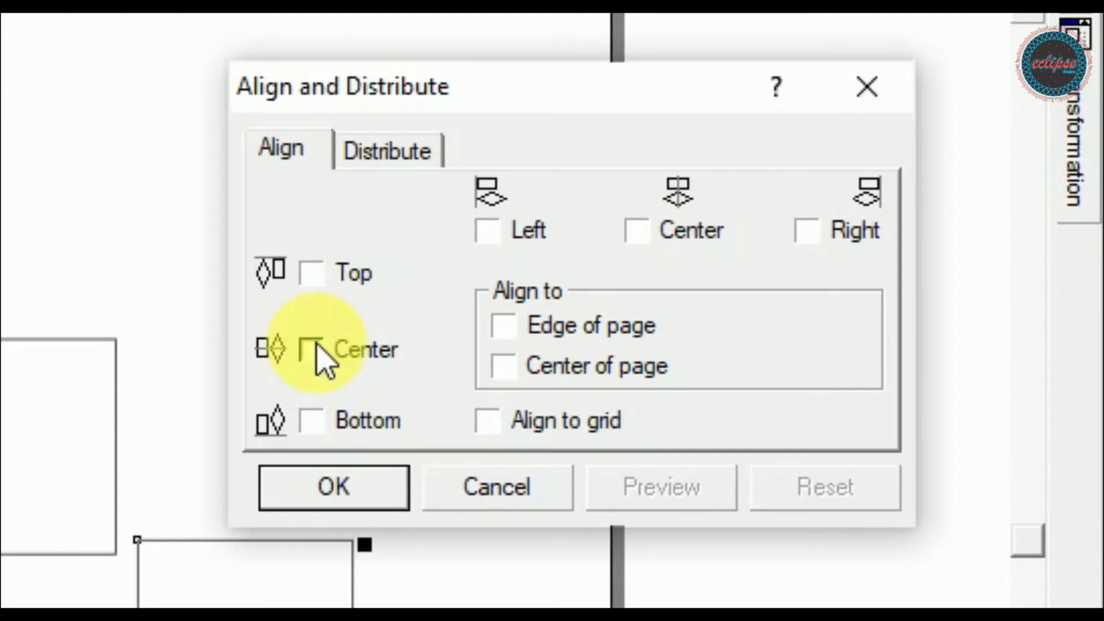
left_click(321, 288)
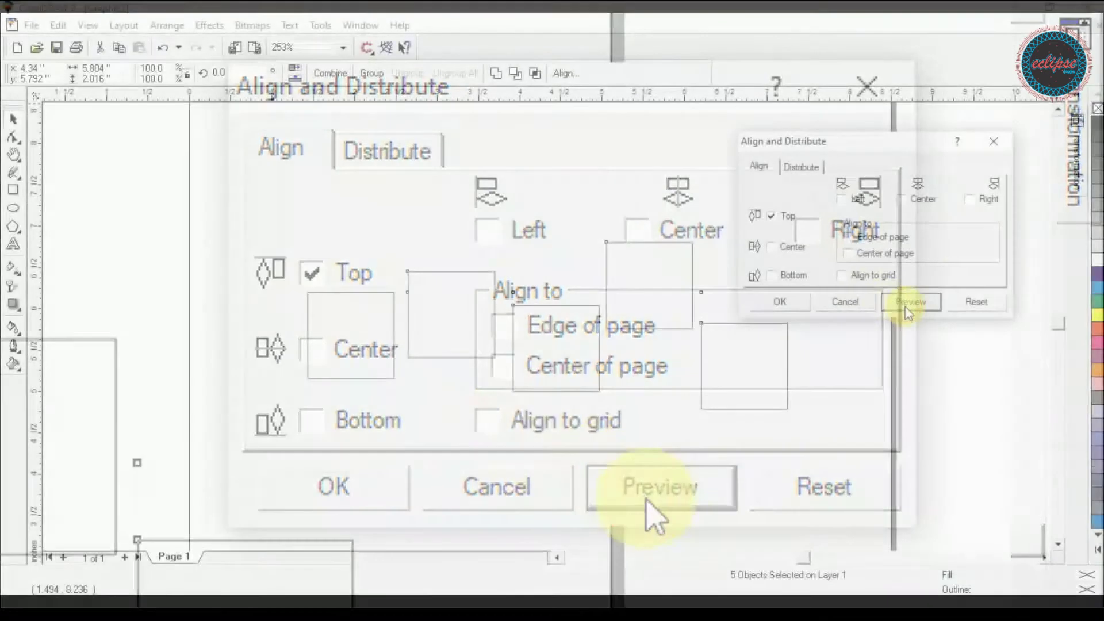
left_click(907, 307)
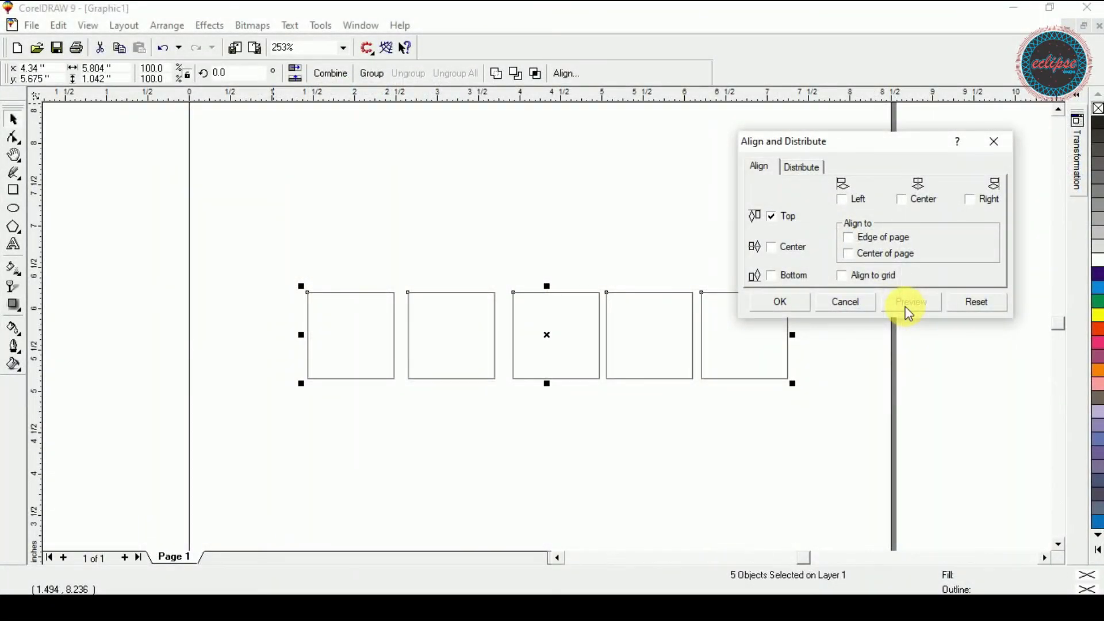
left_click(861, 307)
Stretch the second to fifth squares vertically into rectangles of different heights, making the fourth the tallest at about 2.26 inches
left_click(499, 339)
left_click(476, 328)
left_click_drag(464, 362, 451, 439)
left_click(544, 341)
left_click_drag(556, 300, 557, 285)
left_click(723, 325)
left_click(692, 326)
left_click_drag(653, 242, 649, 143)
left_click(744, 411)
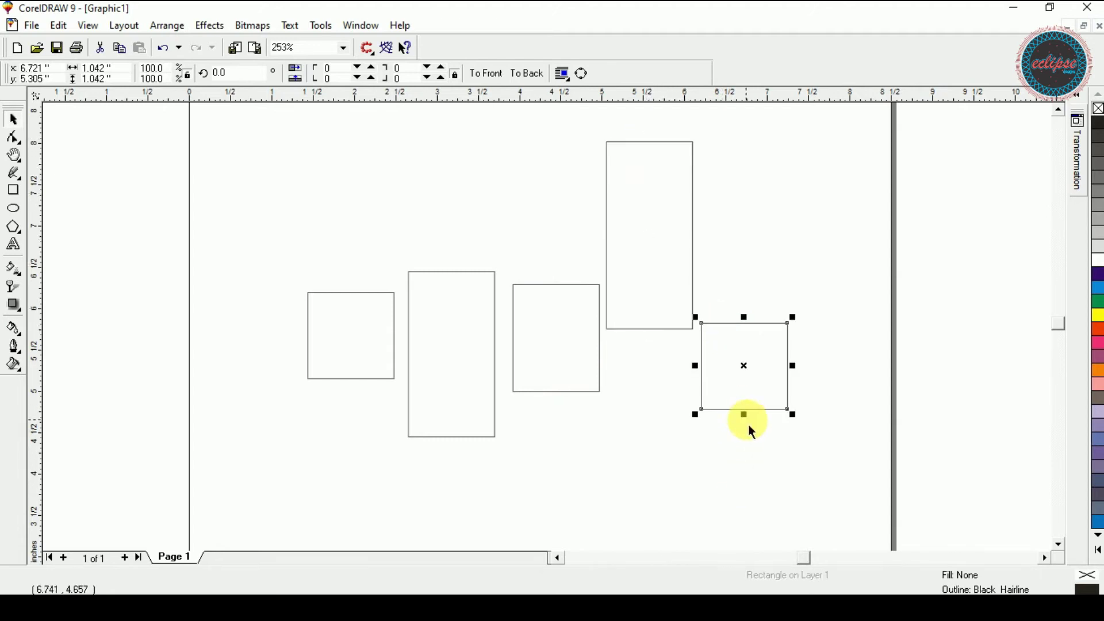
left_click_drag(745, 414, 744, 457)
left_click(857, 468)
Select all five rectangles and preview aligning them by their top edges with Align and Distribute
left_click_drag(838, 472, 233, 133)
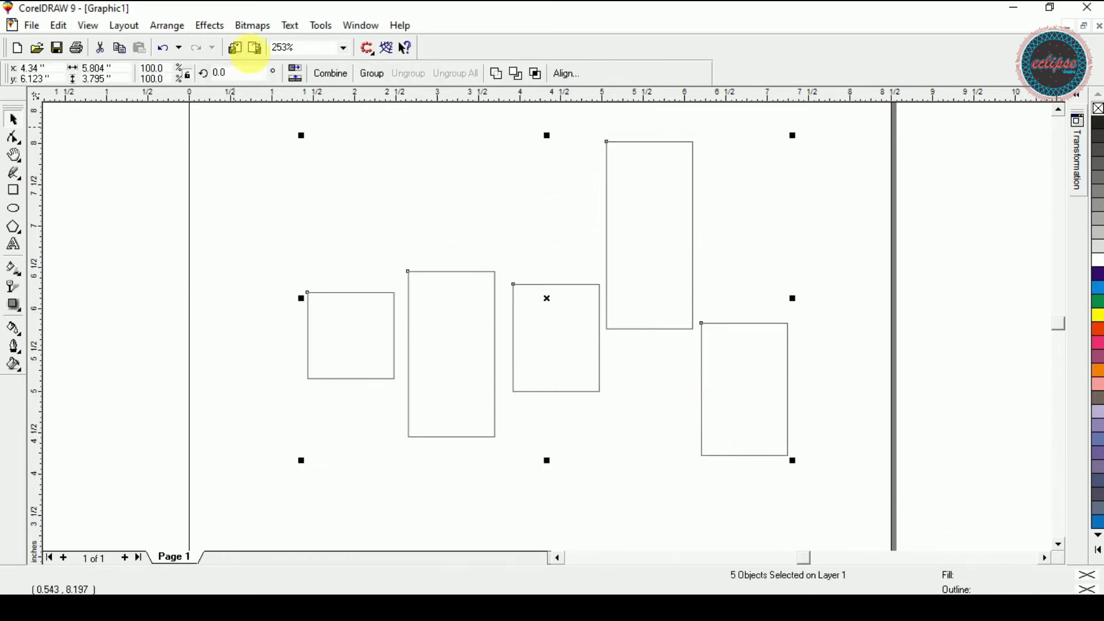
left_click(167, 26)
left_click(333, 87)
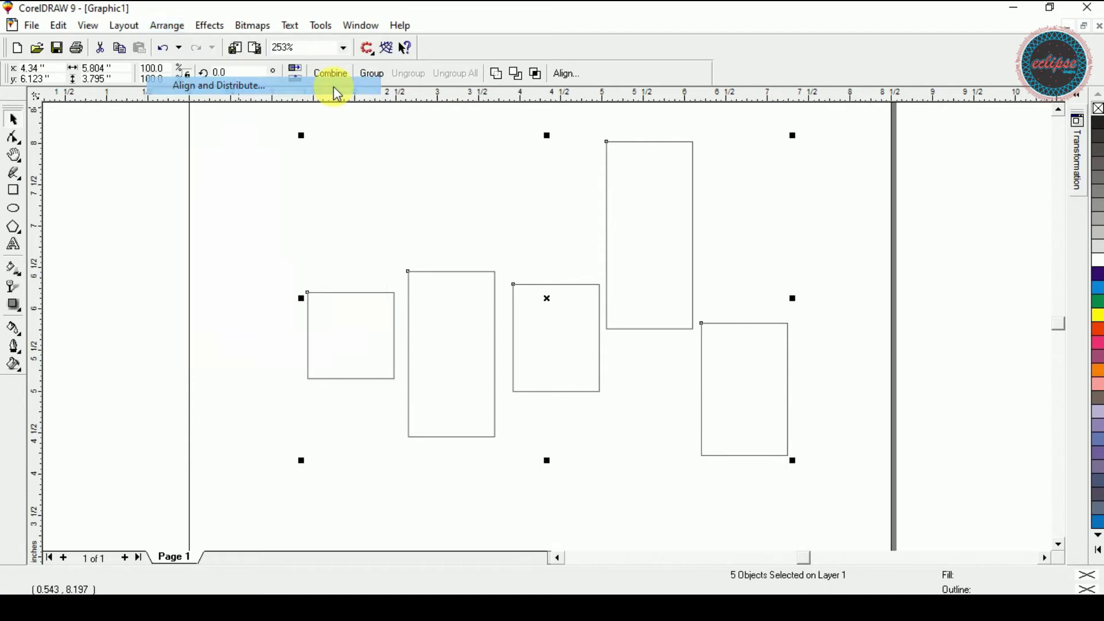
left_click_drag(548, 223, 913, 144)
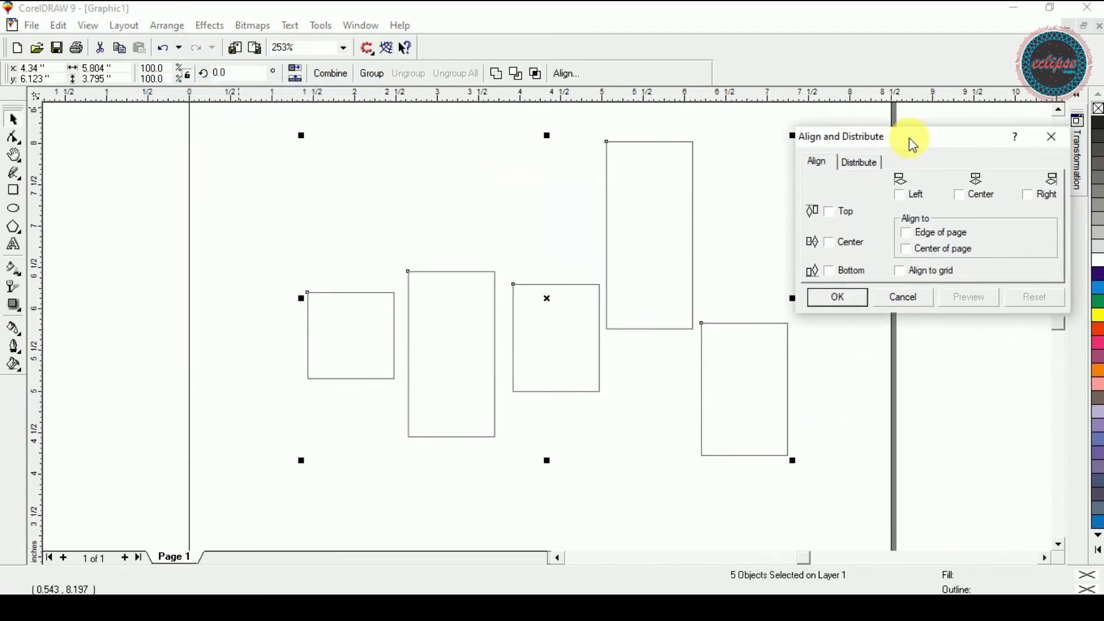
left_click(830, 212)
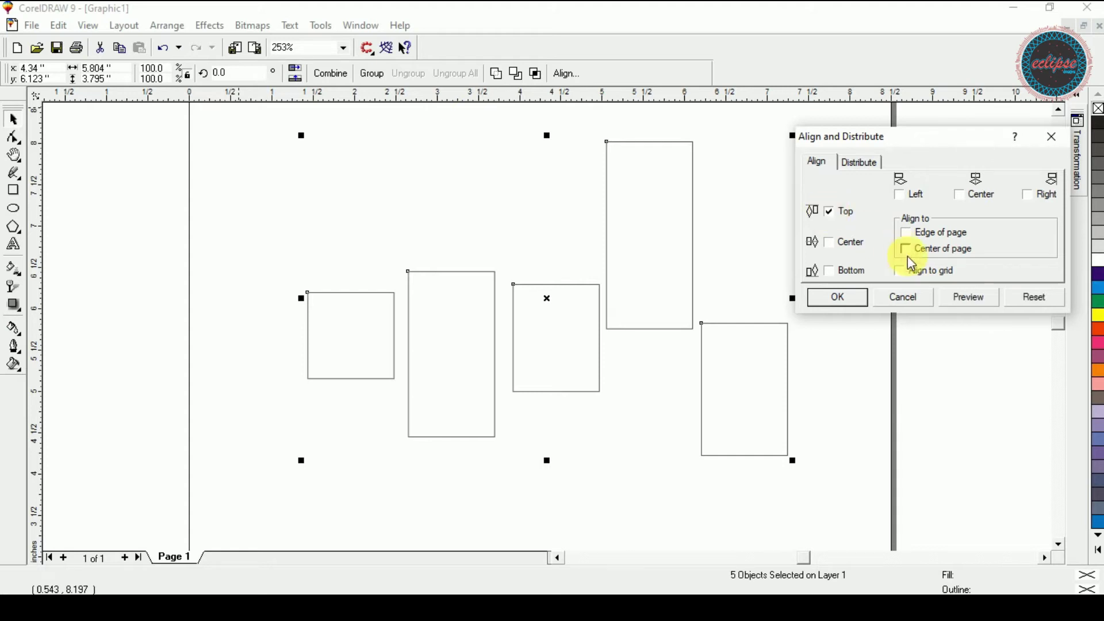
left_click(968, 298)
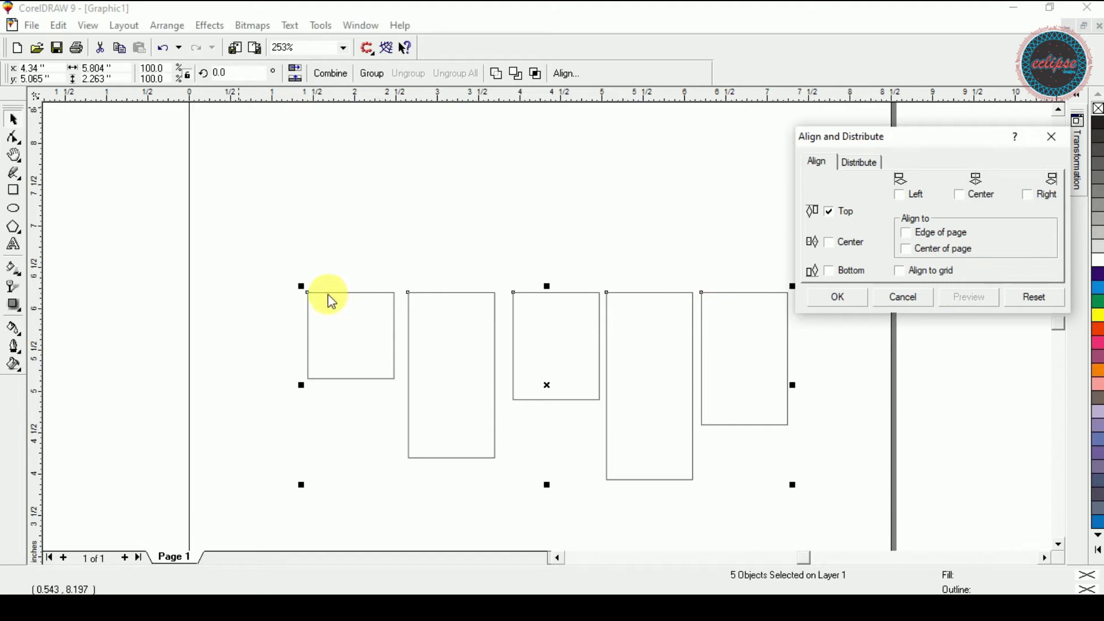
Preview aligning the rectangles by their vertical centers and by their bottom edges
left_click(835, 247)
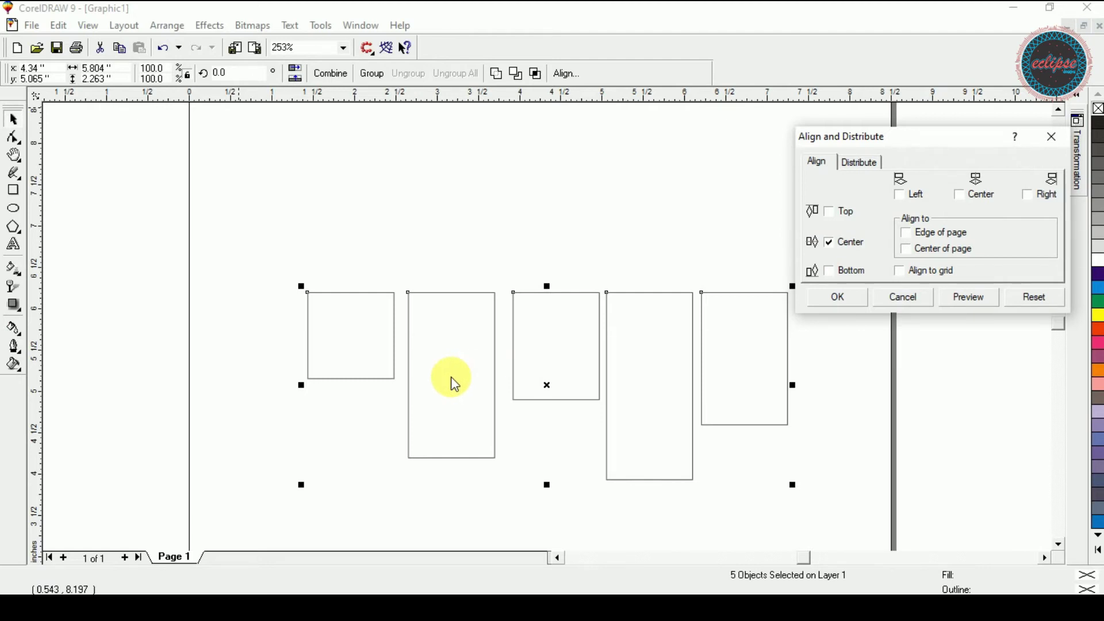
left_click(965, 297)
left_click(832, 273)
left_click(966, 299)
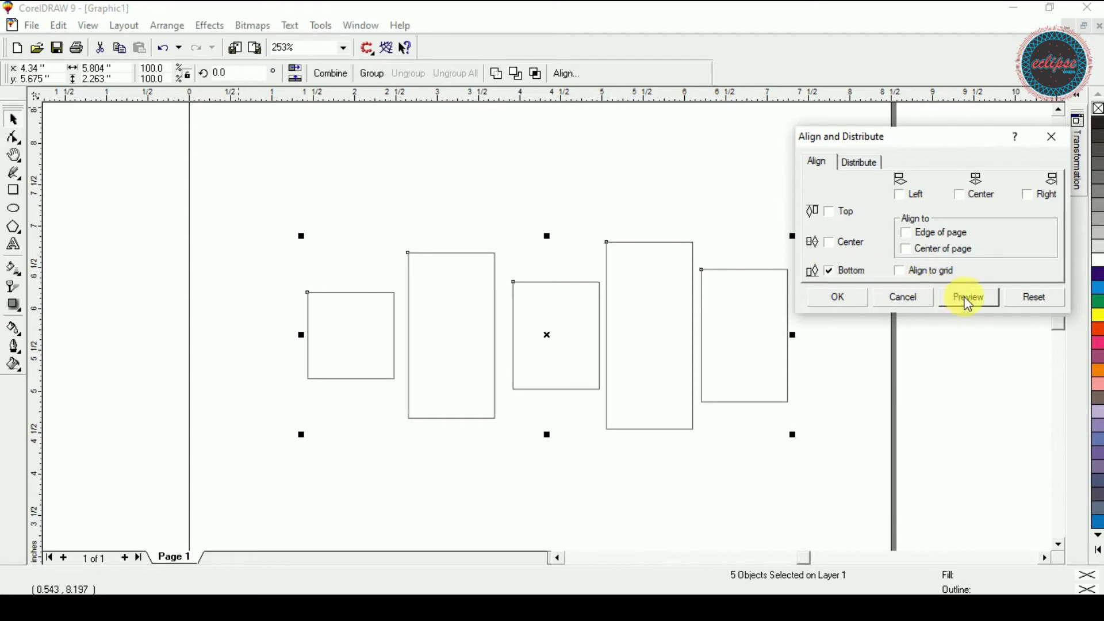
left_click(969, 301)
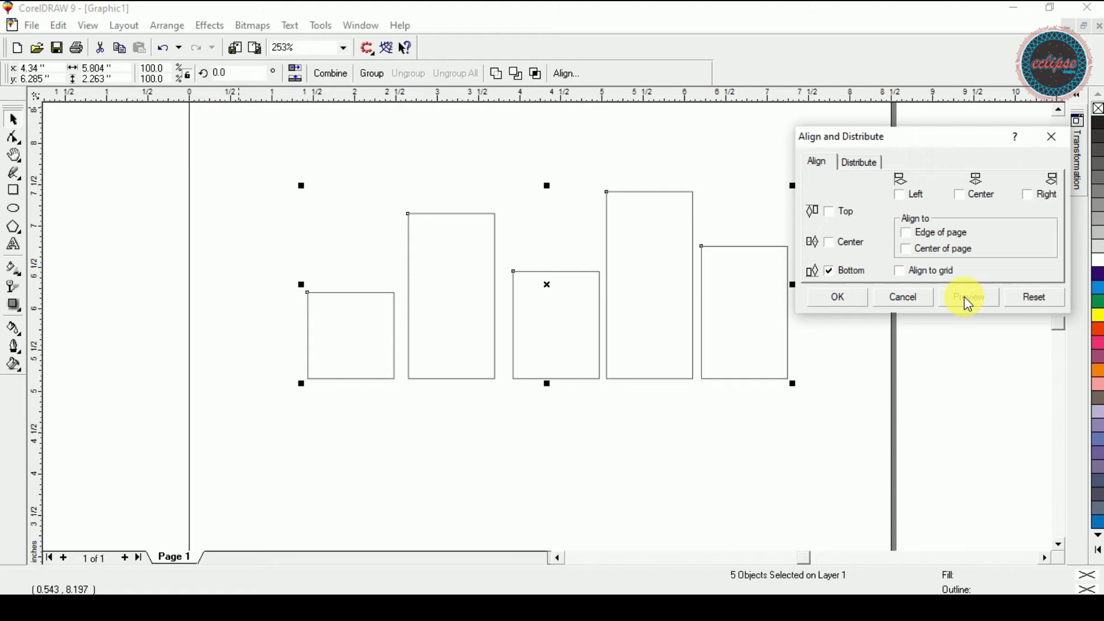
Preview distributing the rectangles with equal horizontal spacing across the extent of the selection, and cancel all the previewed changes
left_click(861, 163)
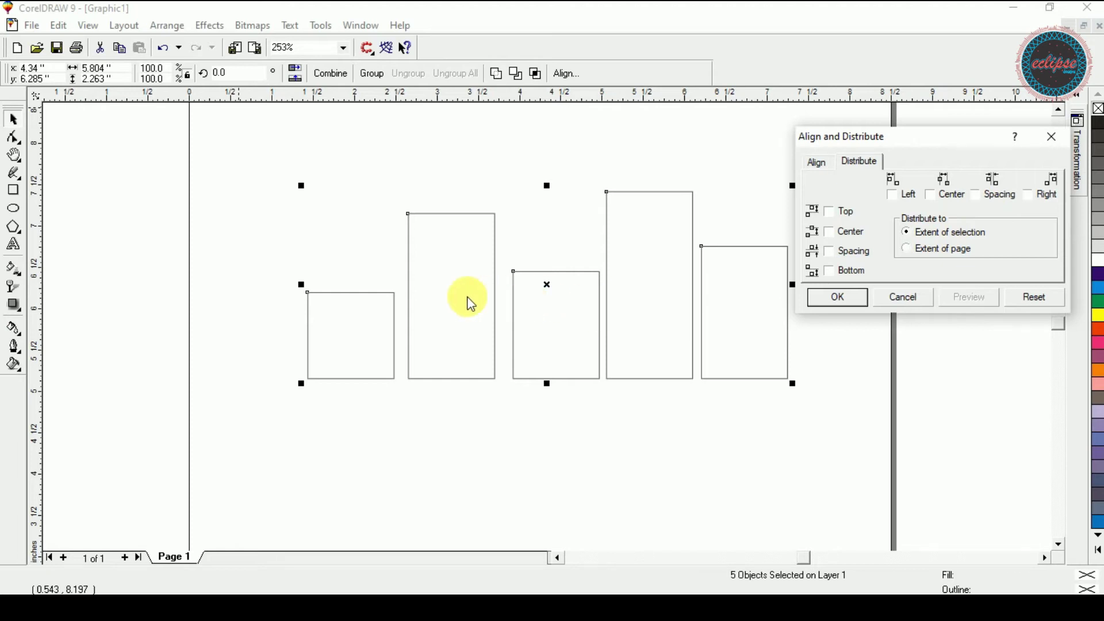
left_click(976, 196)
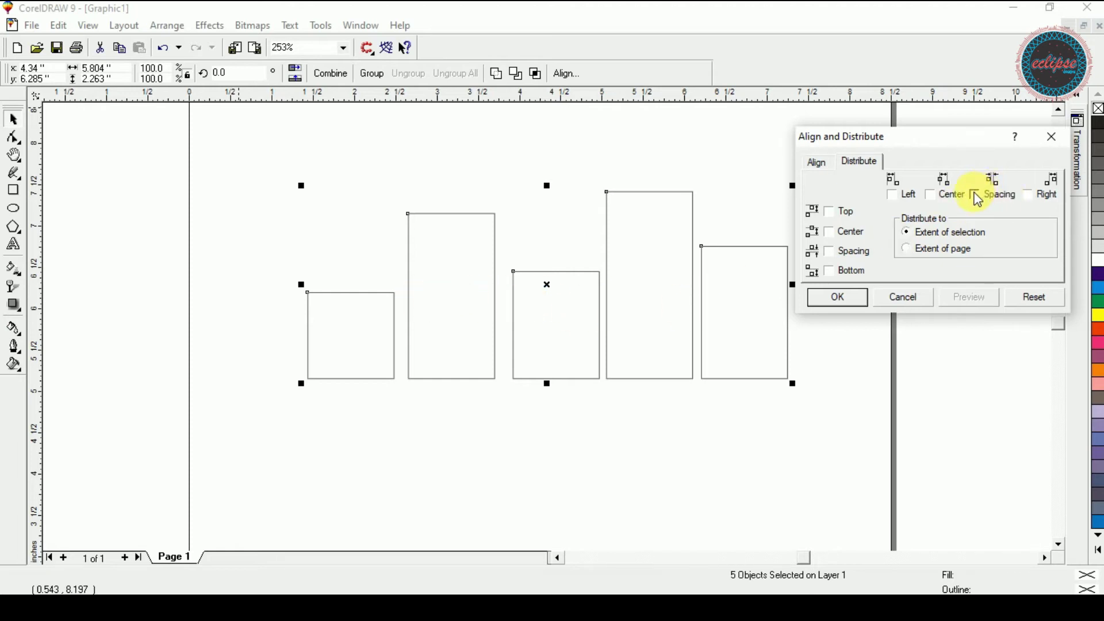
left_click(974, 299)
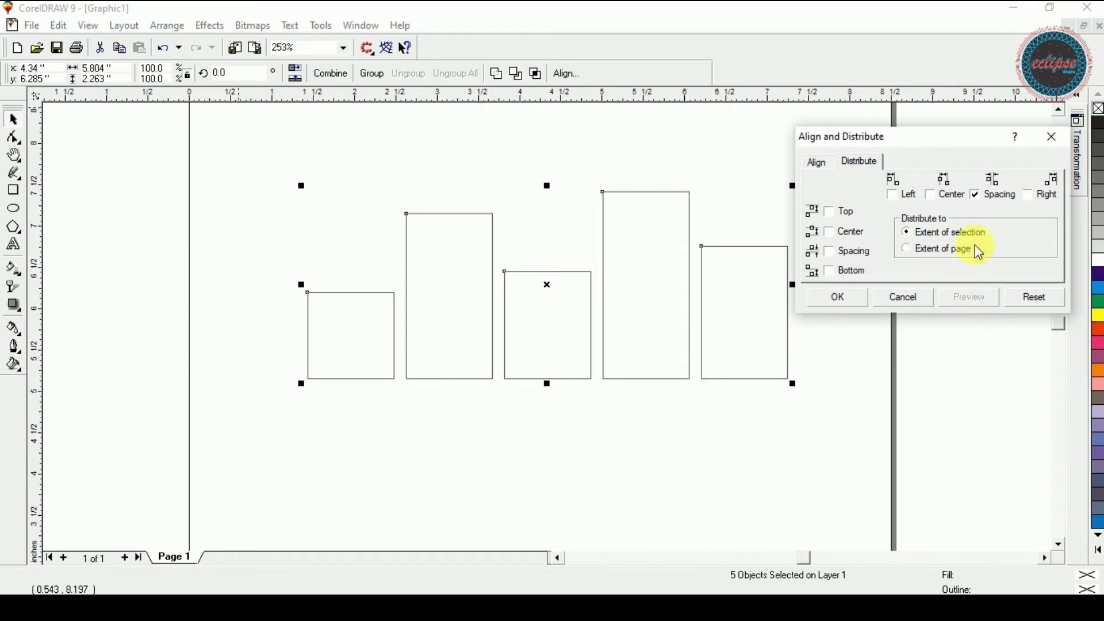
left_click(977, 196)
left_click(860, 299)
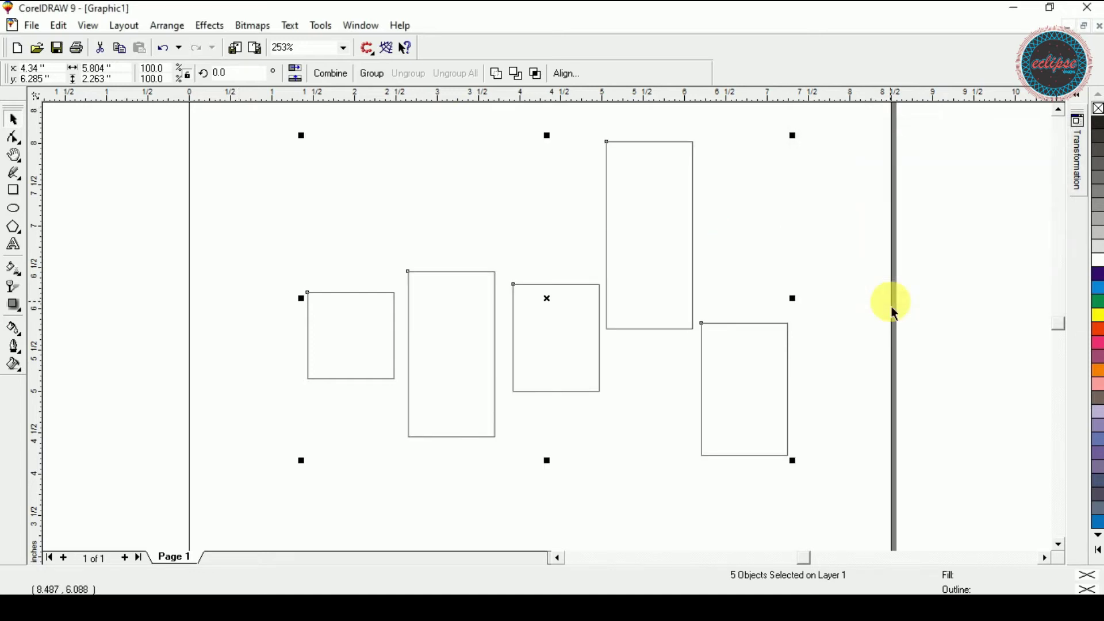
Align all five selected rectangles by their bottom edges with Align and Distribute
left_click(166, 26)
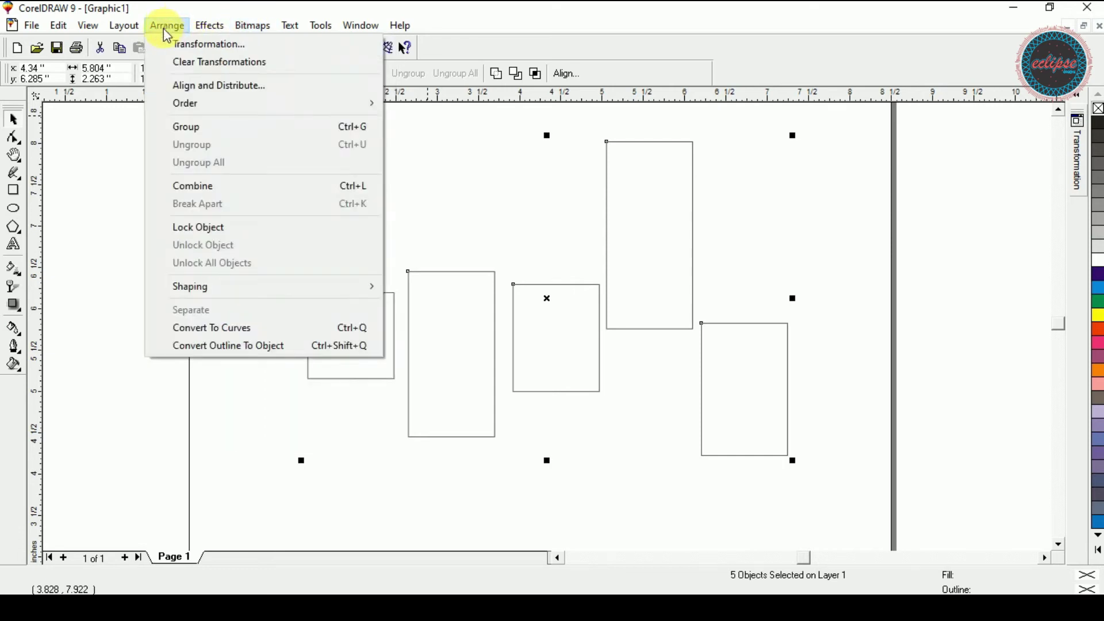
left_click(218, 85)
left_click(478, 238)
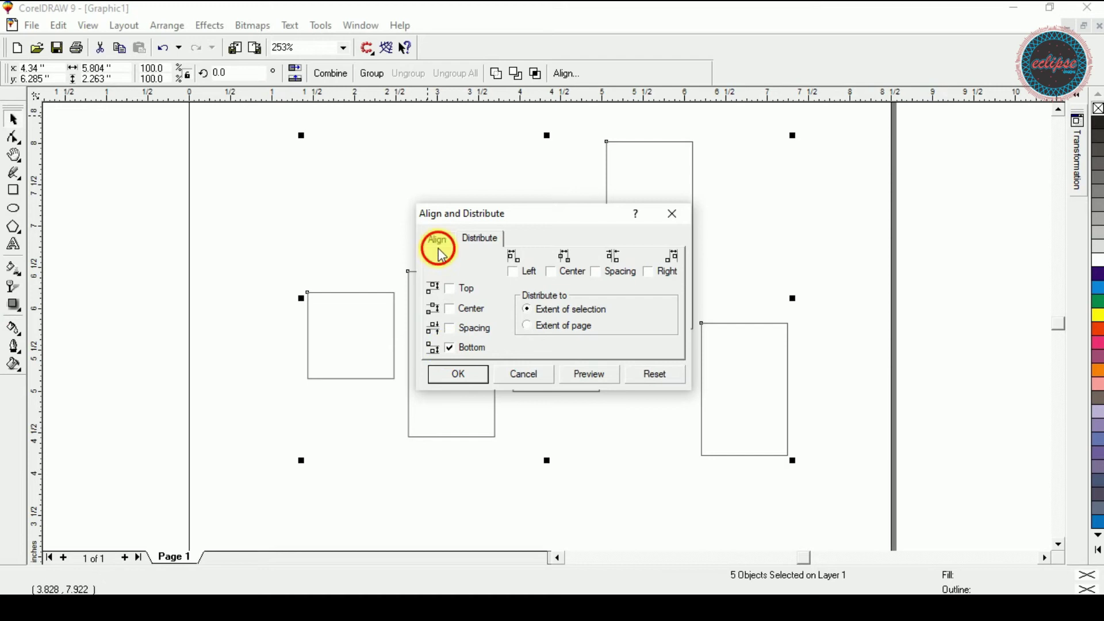
left_click(438, 240)
left_click(451, 347)
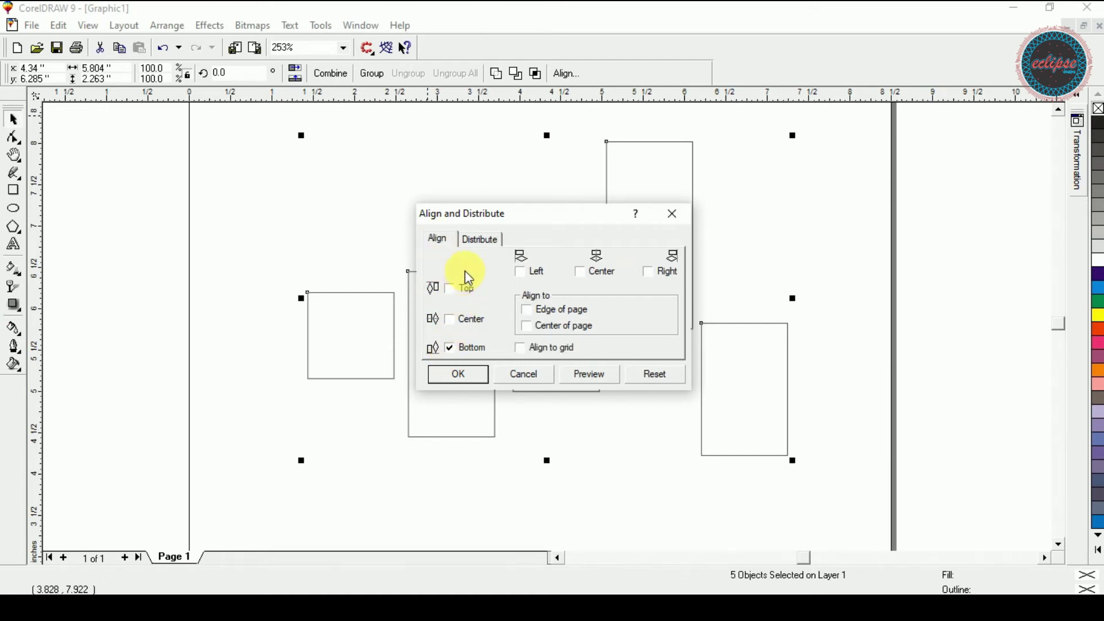
left_click(479, 238)
left_click(459, 374)
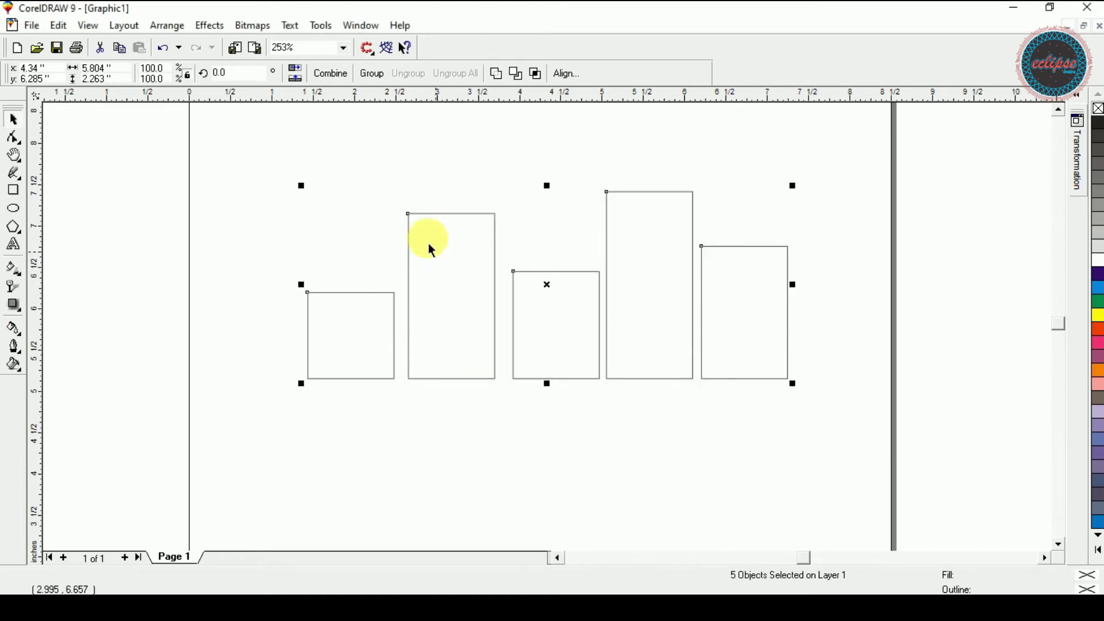
Distribute the five rectangles with equal horizontal spacing across the extent of the selection and apply it
left_click(168, 25)
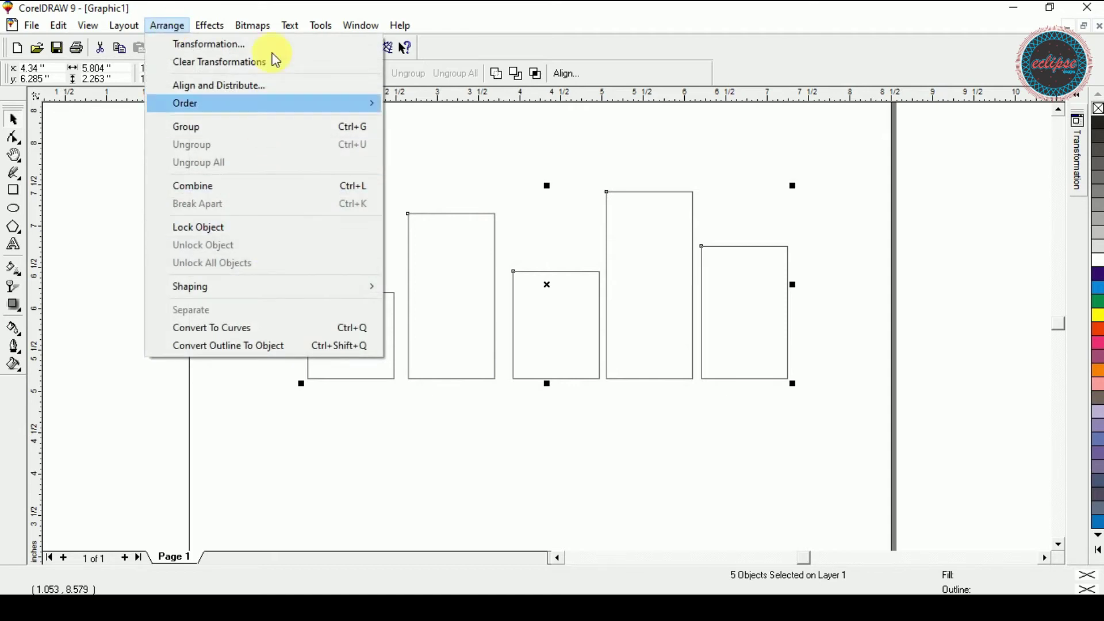
left_click(277, 87)
left_click(493, 239)
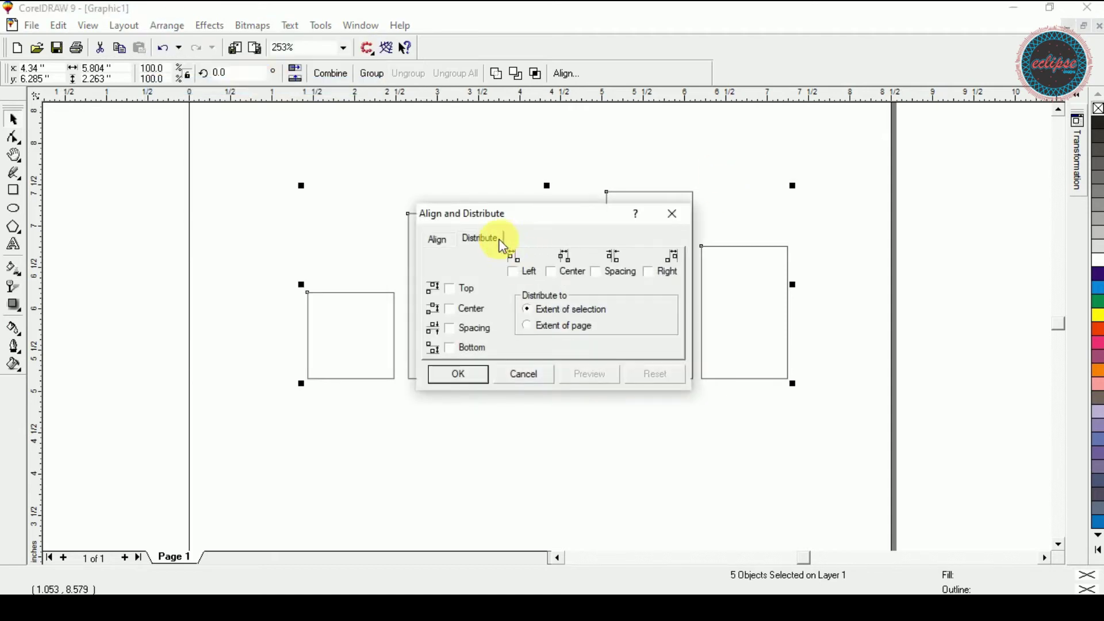
left_click_drag(538, 213, 907, 153)
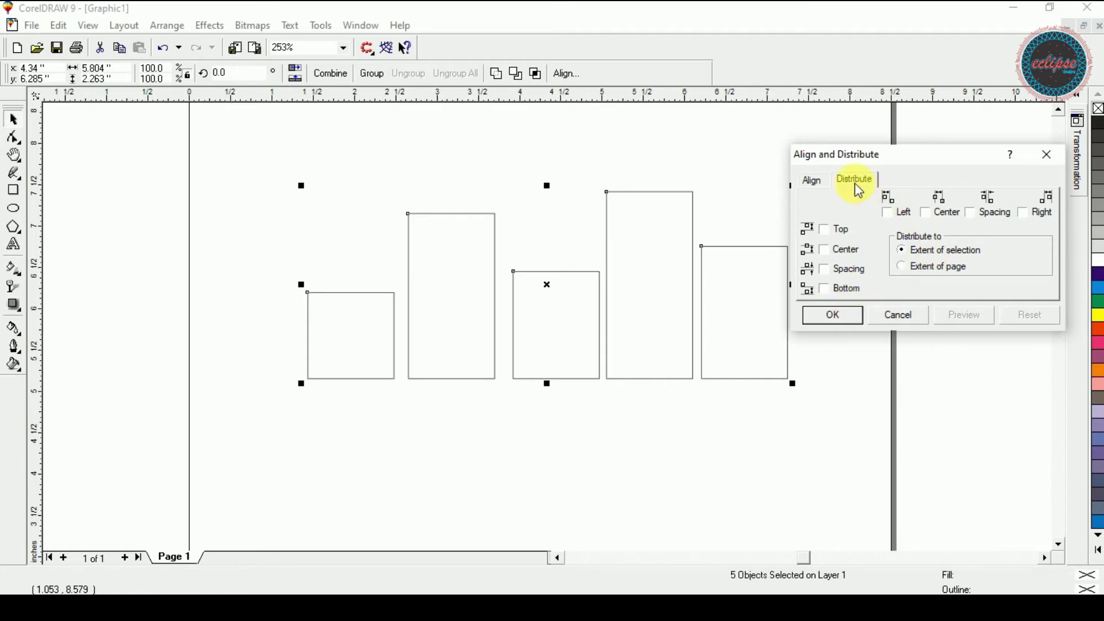
left_click(972, 214)
left_click(962, 326)
left_click(973, 315)
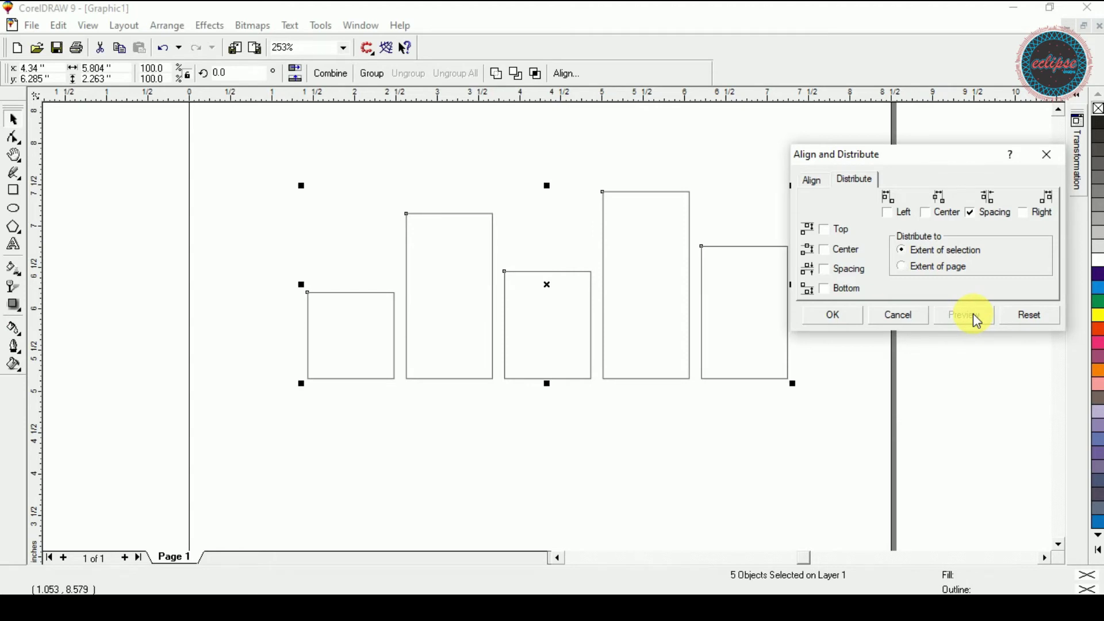
left_click(833, 315)
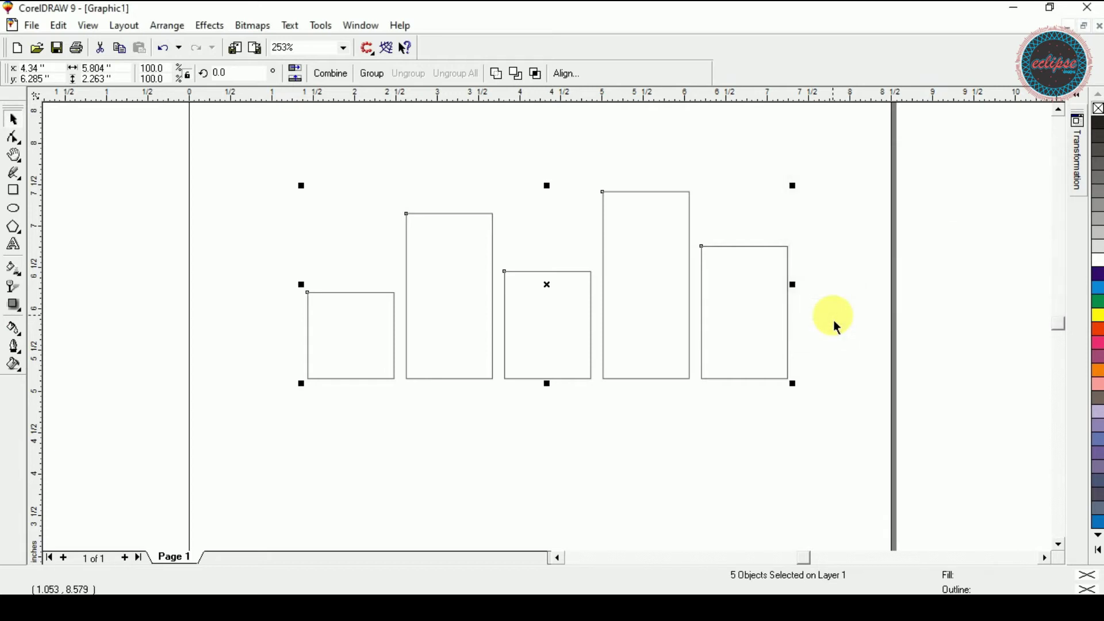
Delete the four rectangles beside the first square, keeping only that square
left_click(305, 256)
left_click_drag(241, 131, 816, 426)
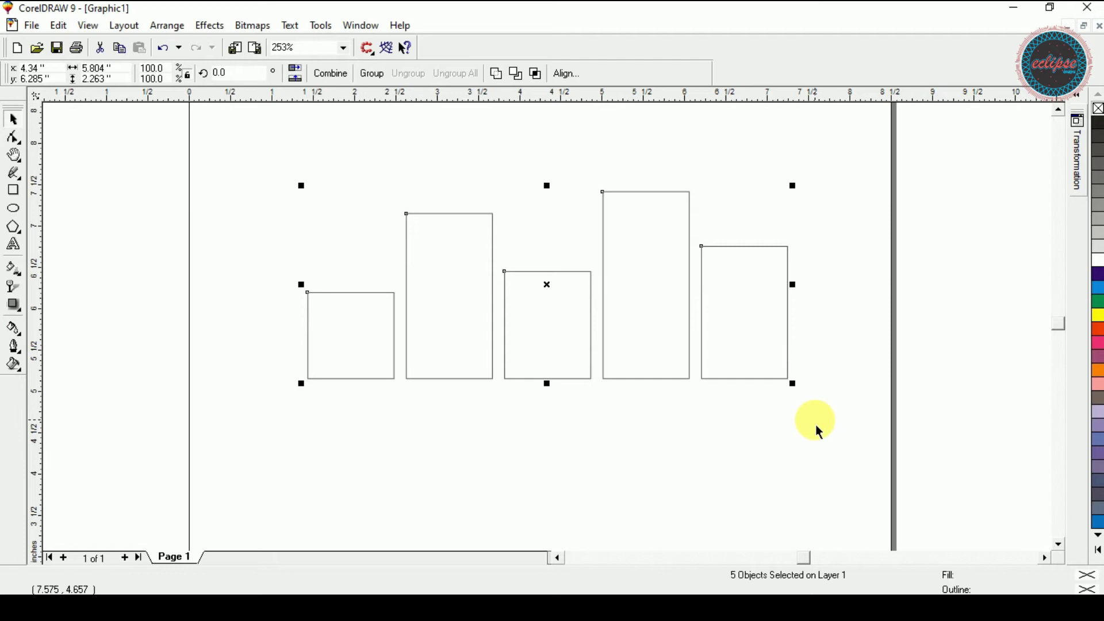
left_click_drag(376, 154, 850, 454)
key("Delete")
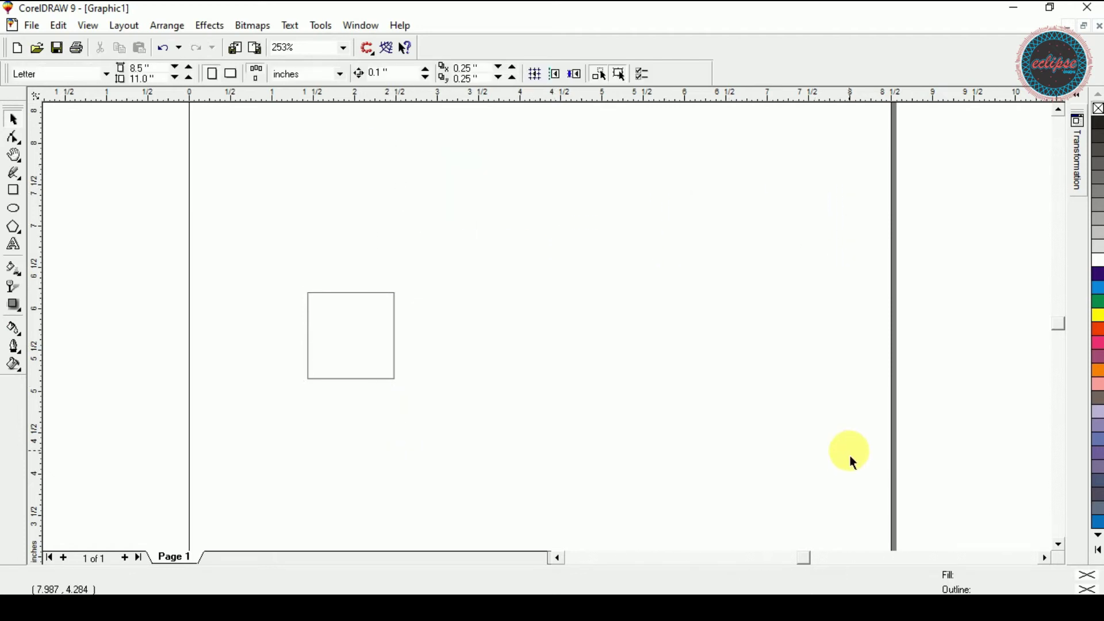
Center the remaining square on the page, enlarge it to about 3.47 inches per side and shift it slightly
left_click(352, 363)
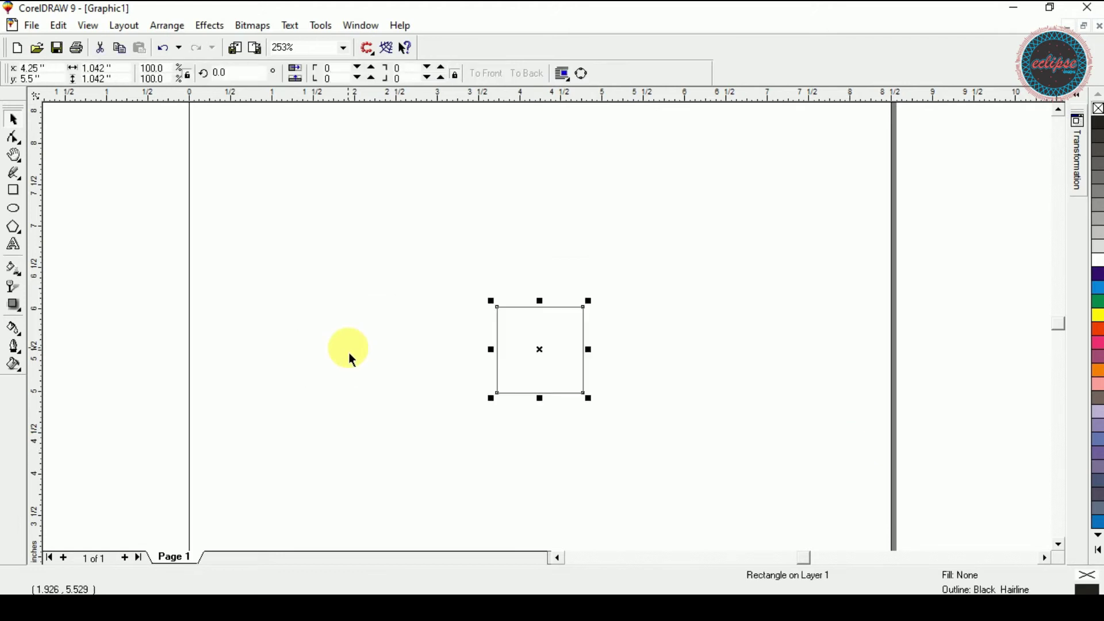
key("F10")
left_click_drag(595, 408, 697, 507)
left_click_drag(567, 313, 541, 285)
left_click(269, 260)
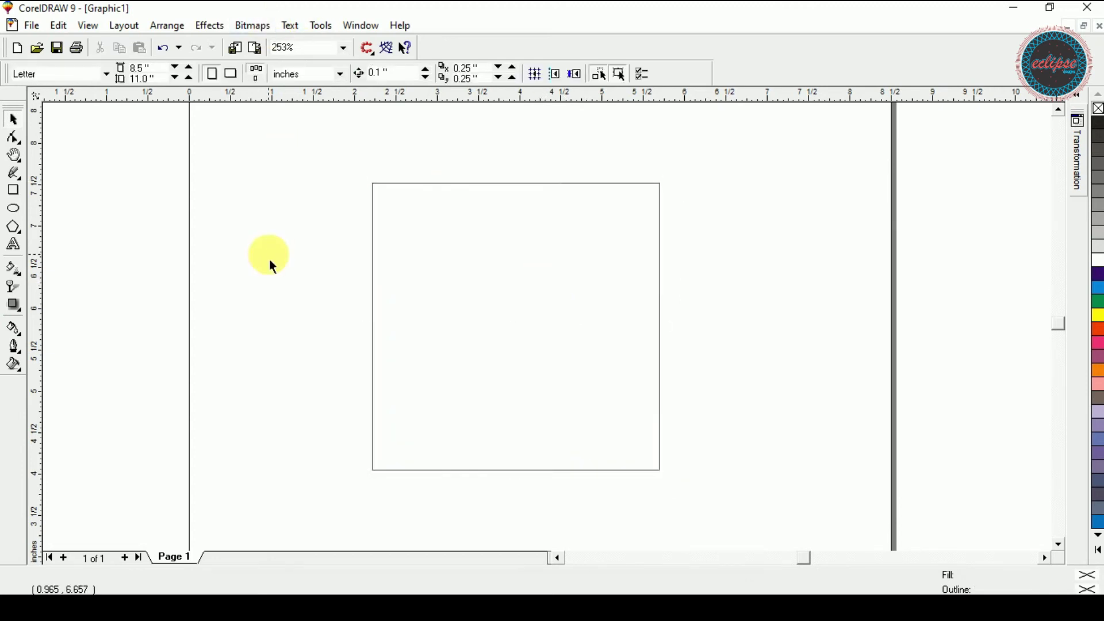
left_click(403, 298)
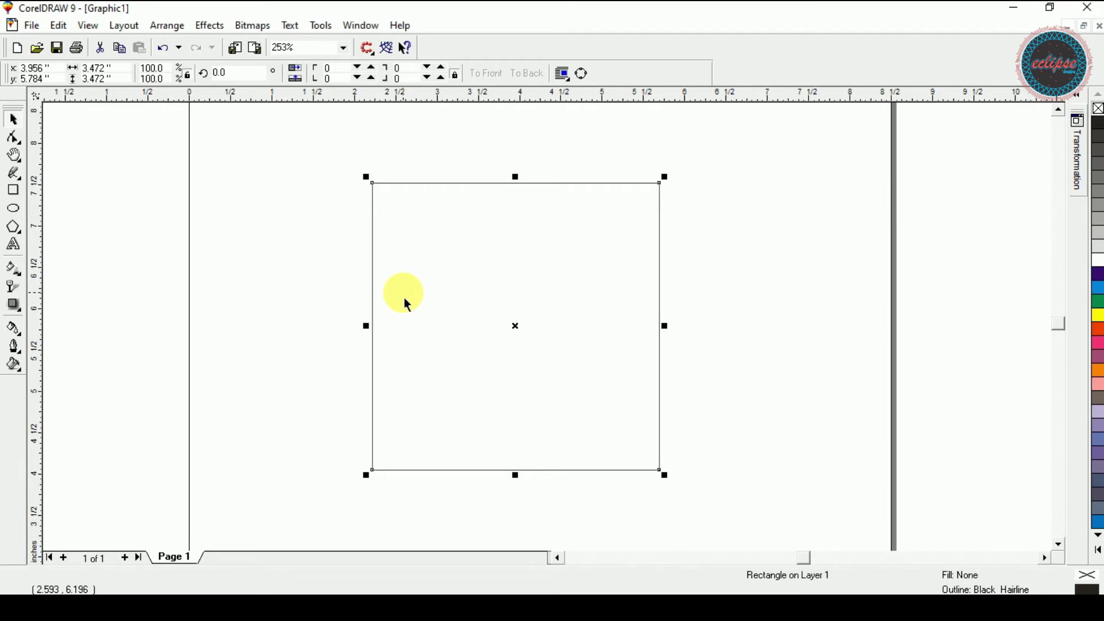
Add the artistic text "A" beside the page and enlarge it to about 3.47 by 3.89 inches
left_click(14, 245)
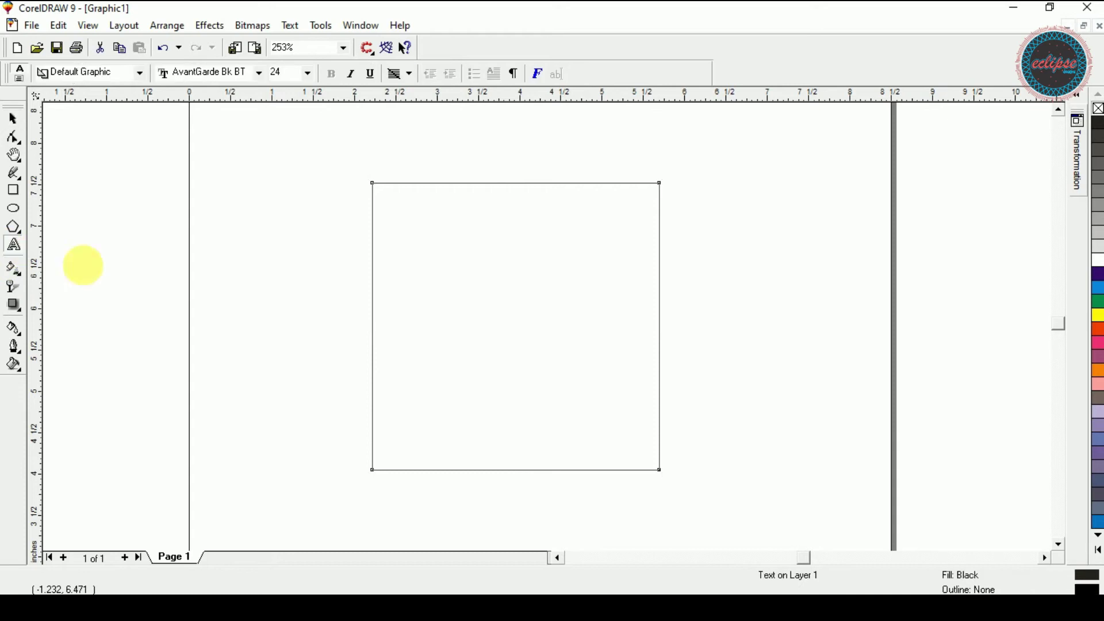
left_click(121, 280)
type("A")
key("ctrl+space")
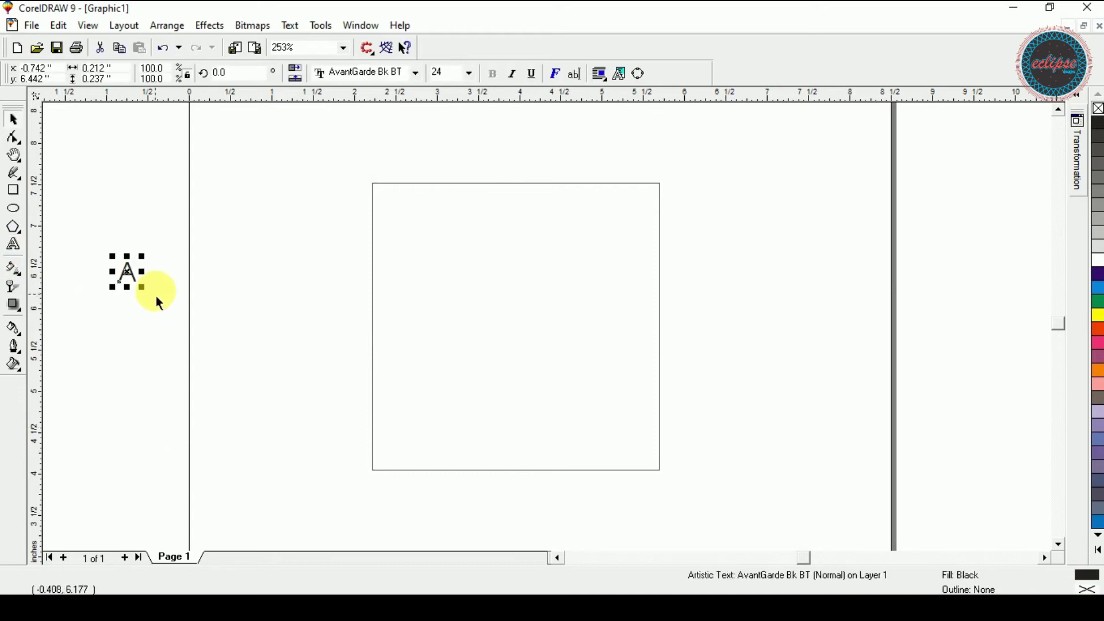
left_click_drag(148, 295, 389, 448)
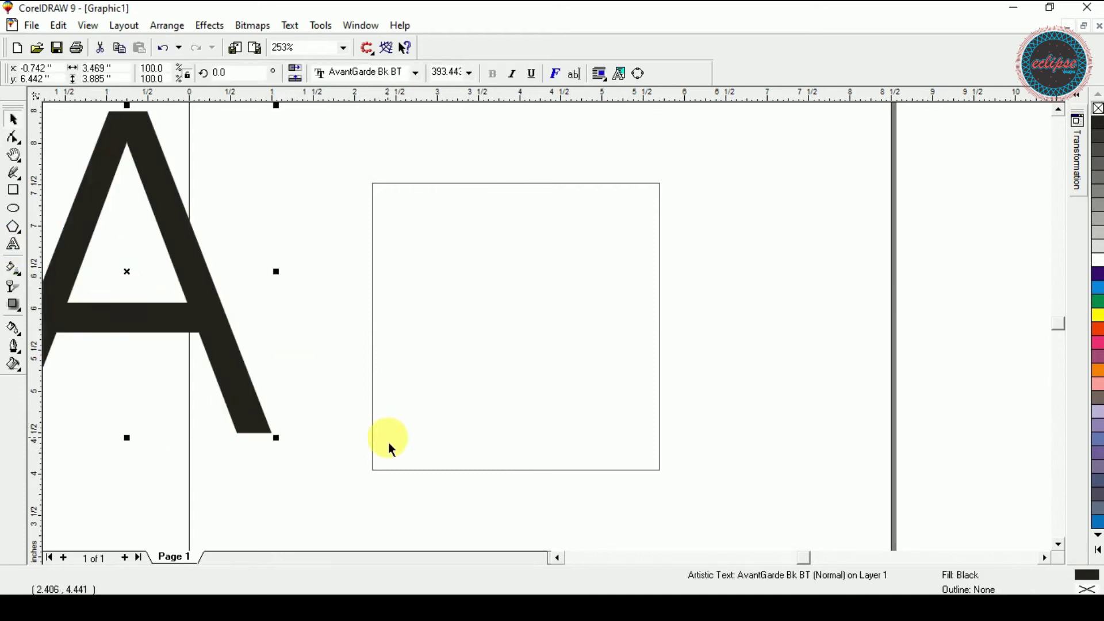
Center the letter A and the large square on the page
key("p")
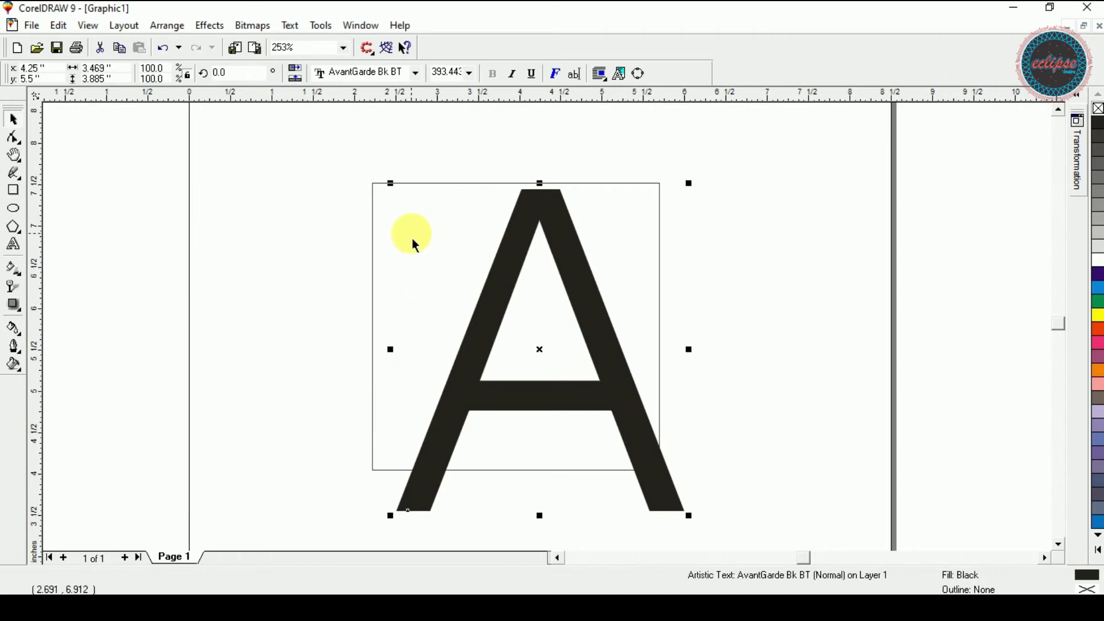
left_click(381, 200)
key("p")
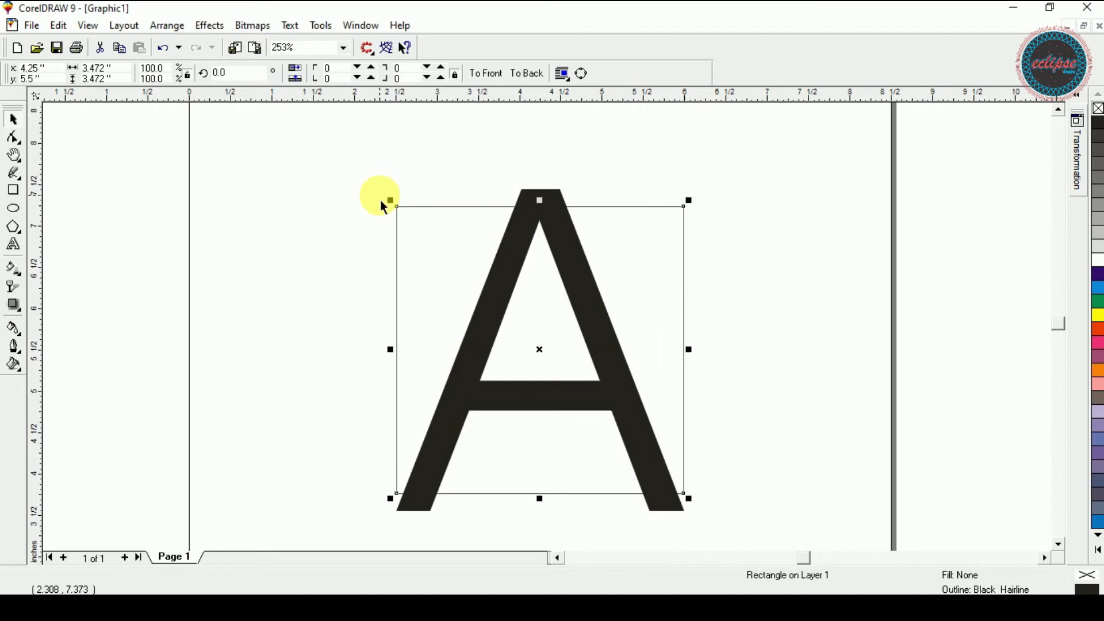
left_click(352, 205)
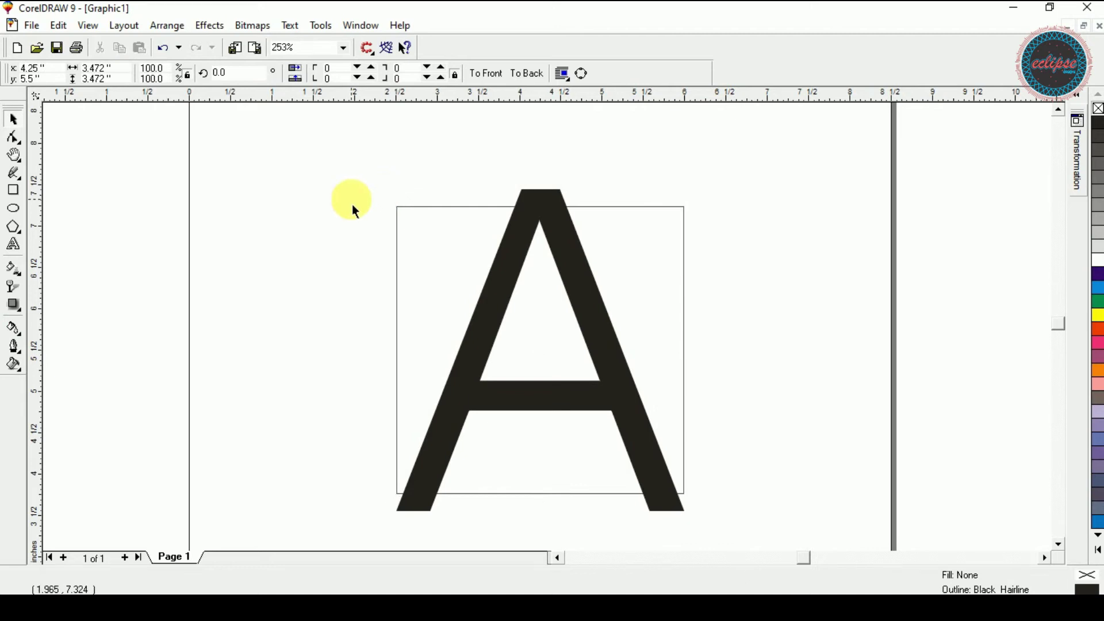
Fill the square with black and the letter A with white
left_click(429, 236)
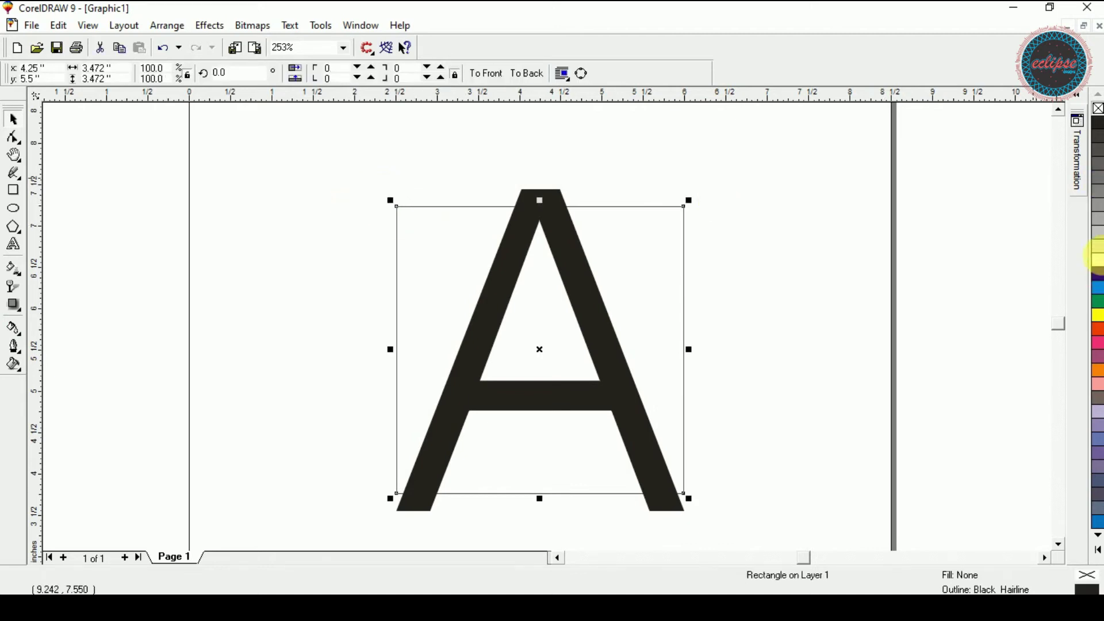
left_click(1097, 122)
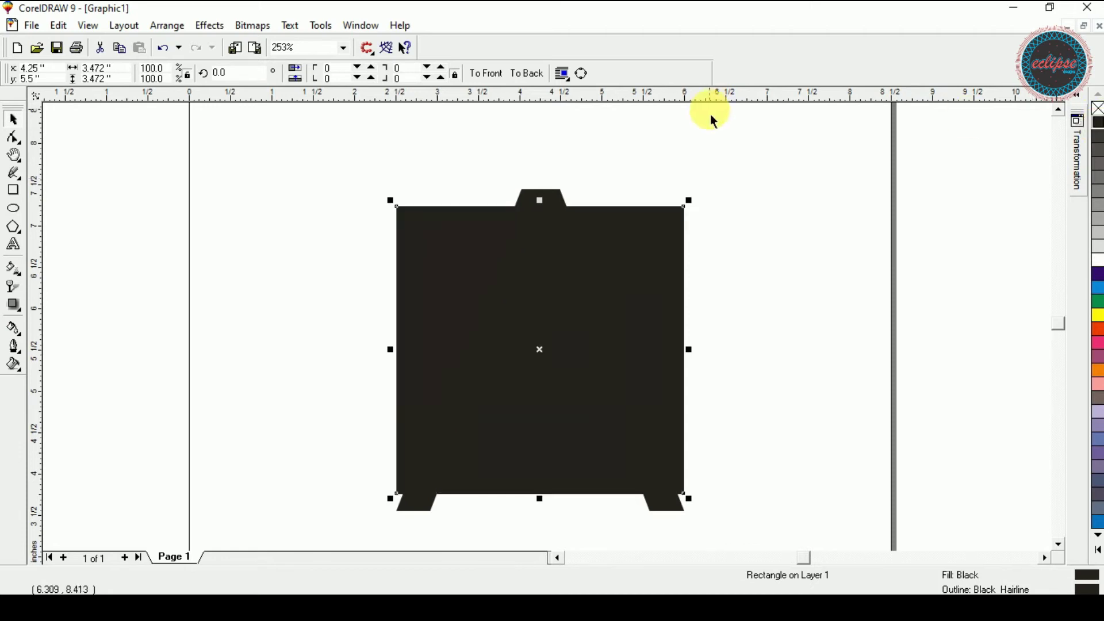
left_click(551, 205)
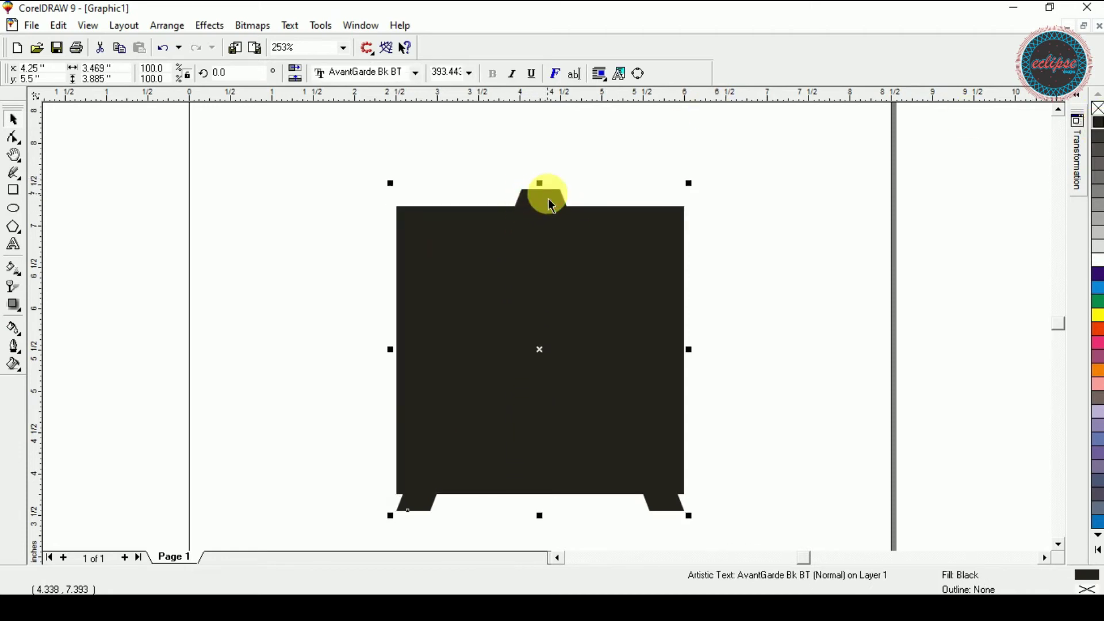
left_click(1096, 260)
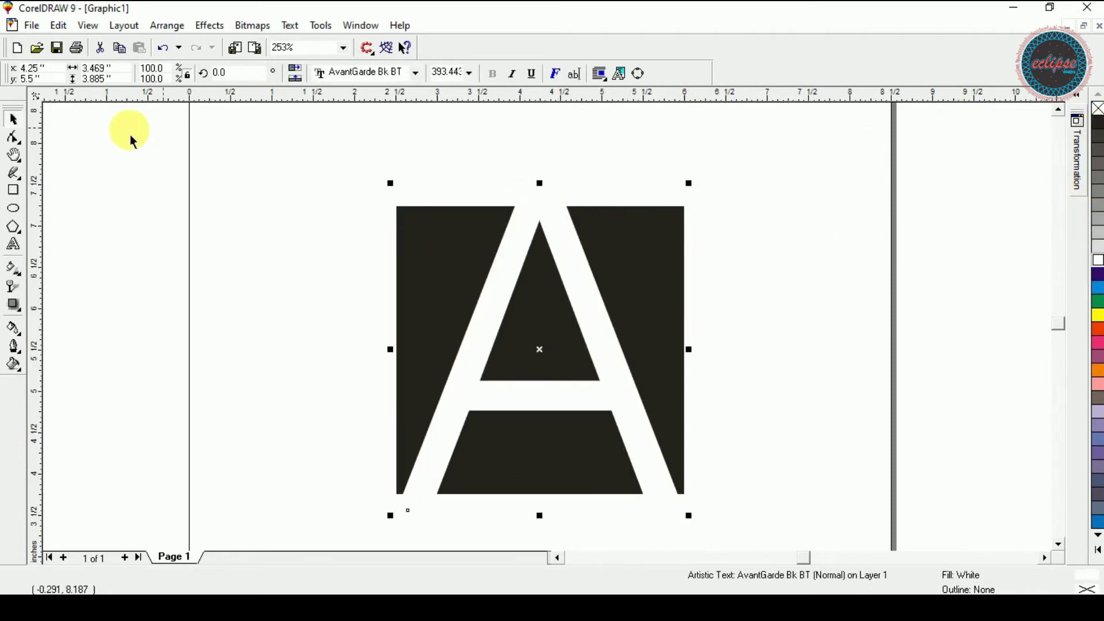
Draw a rectangle about 5.01 by 5.55 inches around the letter, fill it with cyan and send it to the back
left_click(13, 191)
left_click_drag(338, 163, 754, 557)
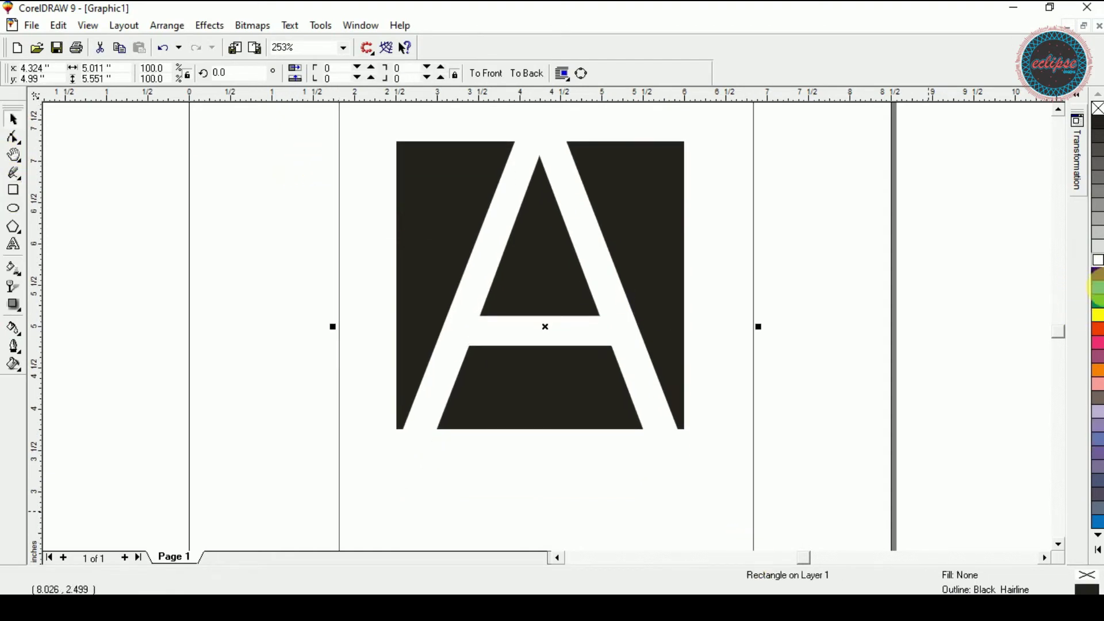
left_click(1098, 287)
key("shift+Page_Down")
left_click(734, 154)
key("shift+F2")
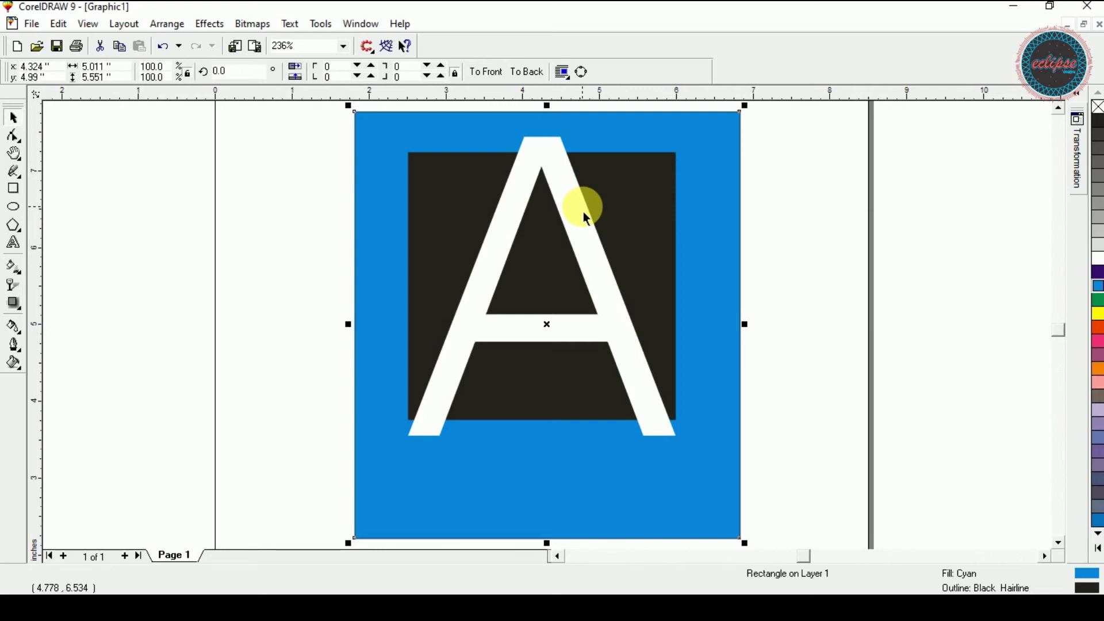
PowerClip the white letter A inside the black square
left_click(633, 168)
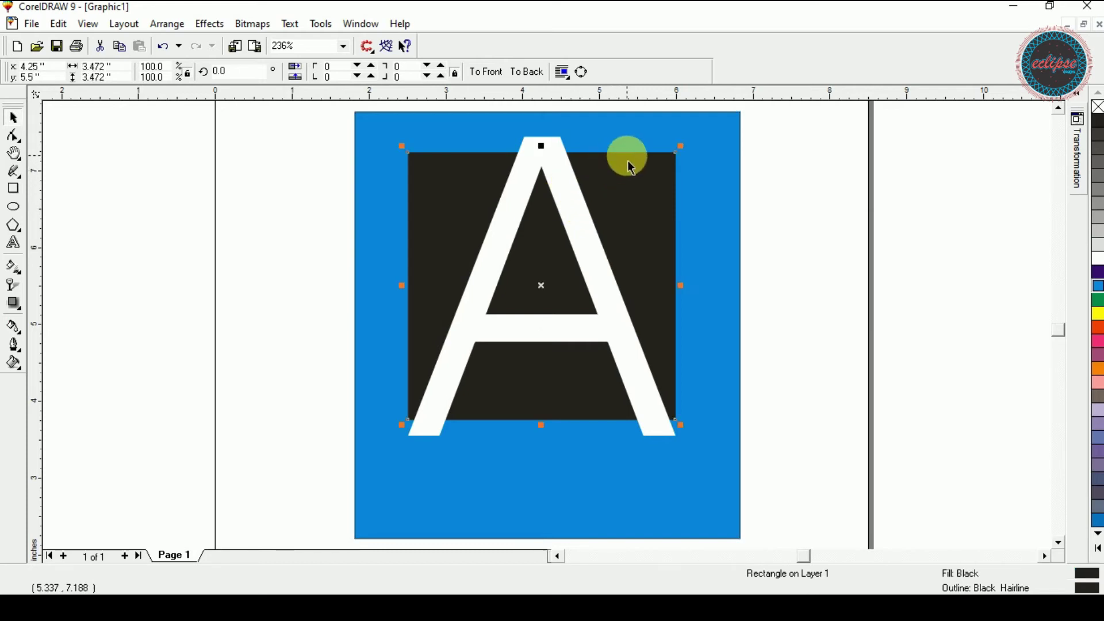
left_click(561, 144)
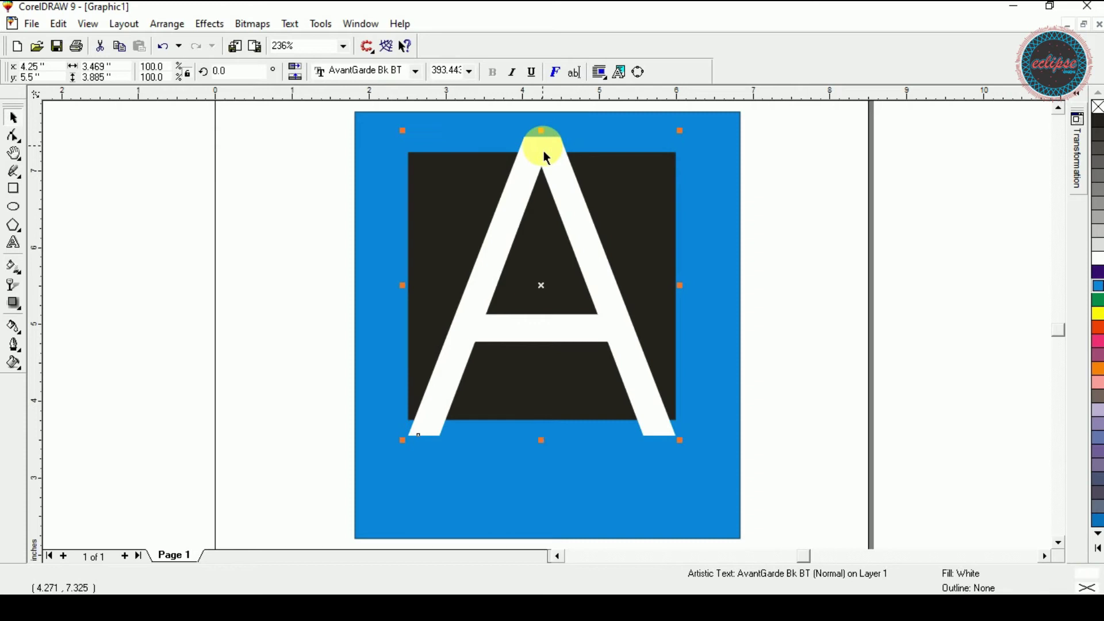
left_click(558, 180)
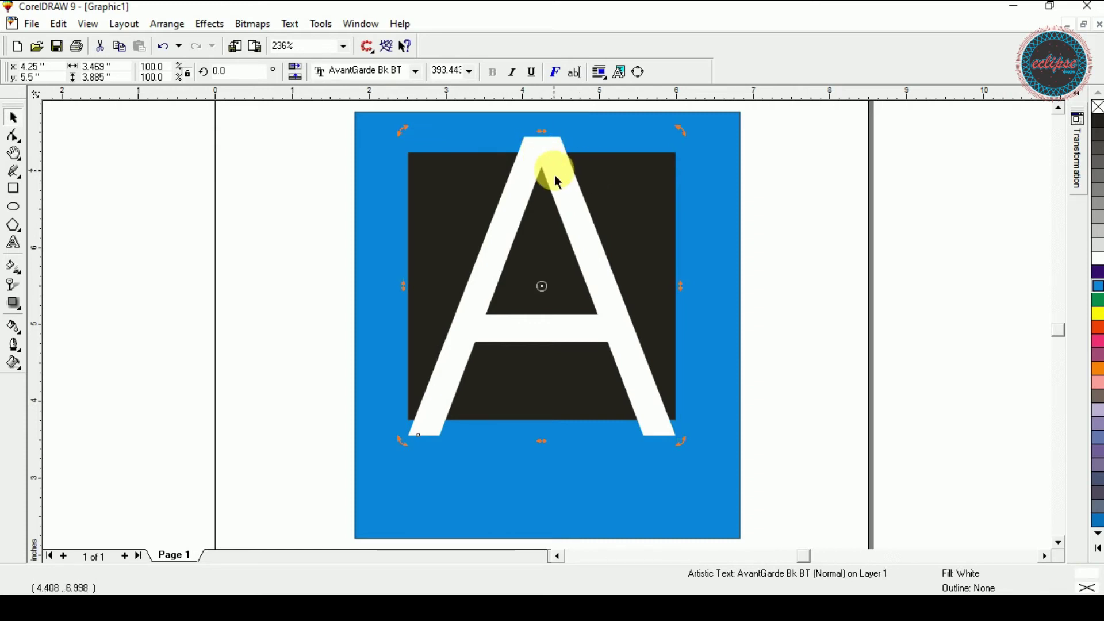
left_click(207, 23)
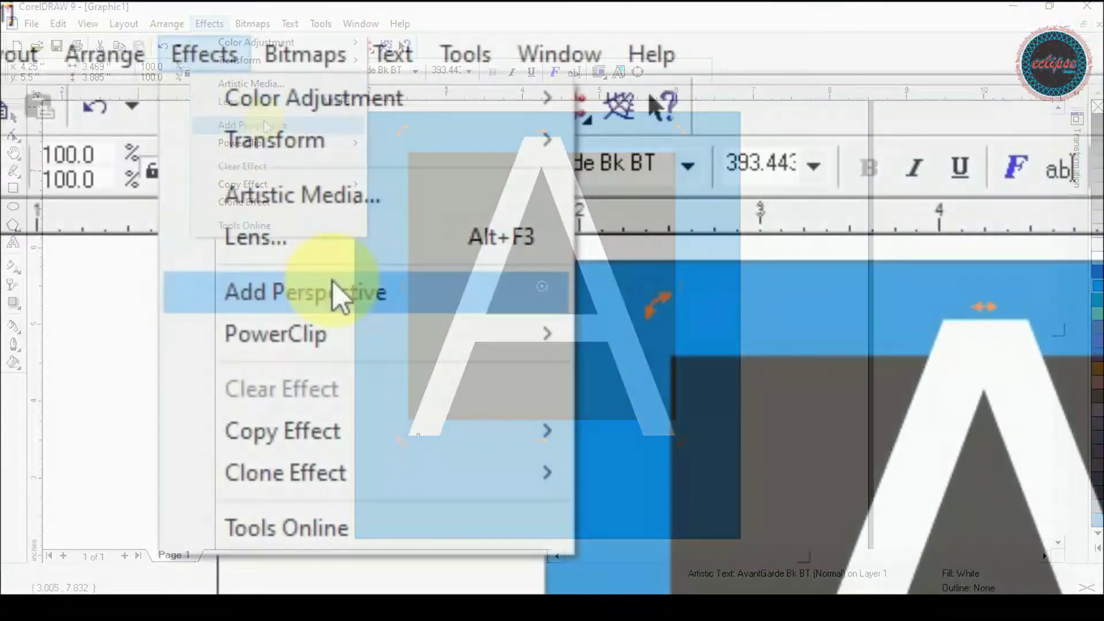
mouse_move(423, 336)
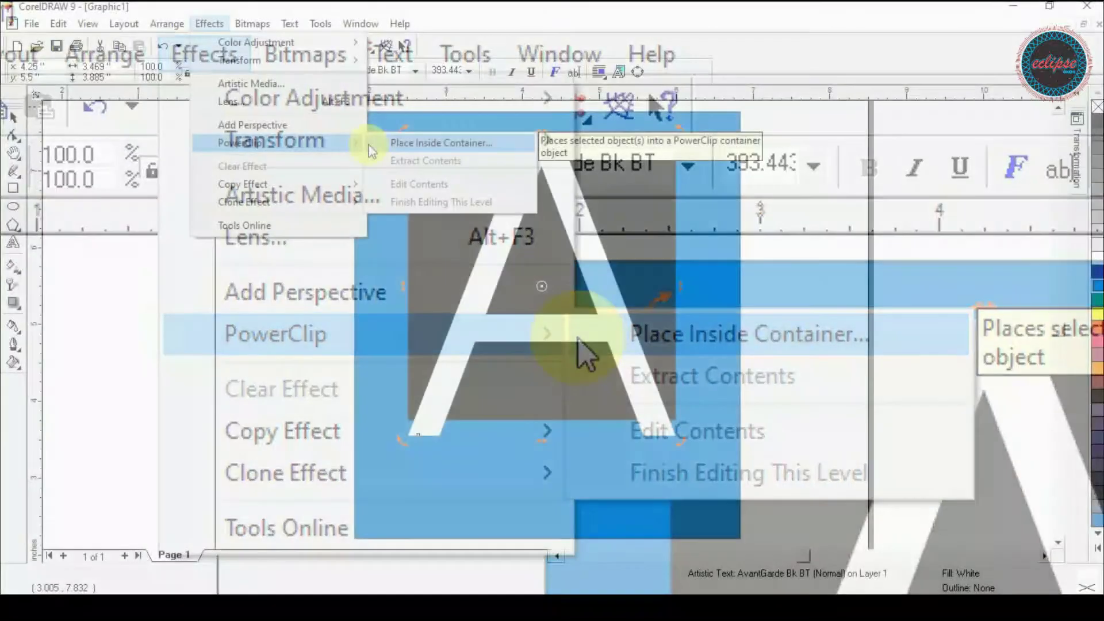
left_click(580, 346)
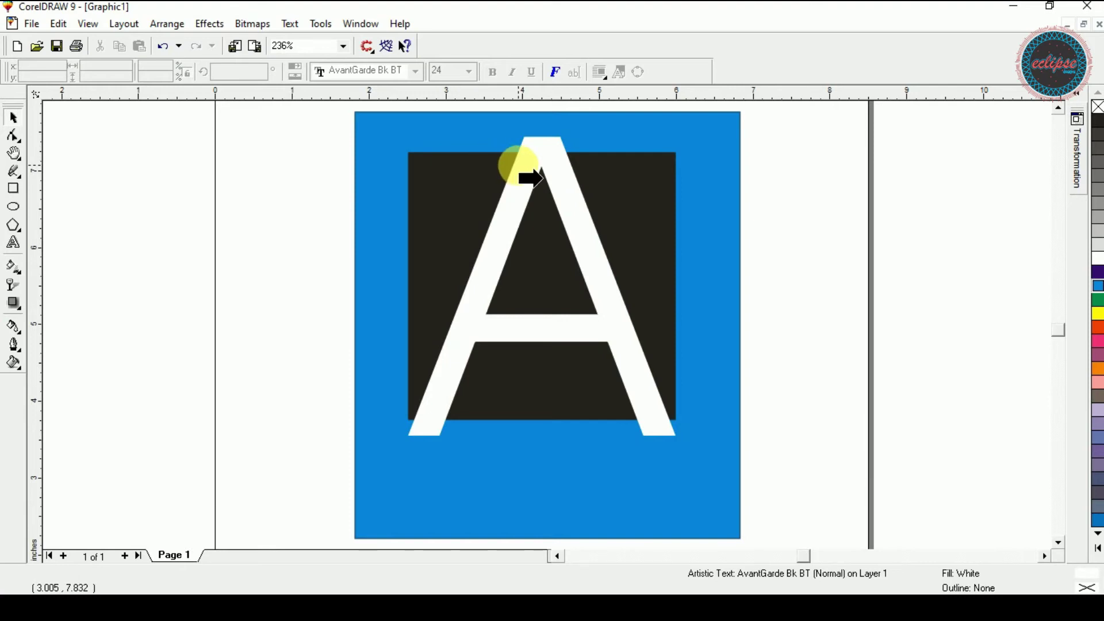
left_click(438, 176)
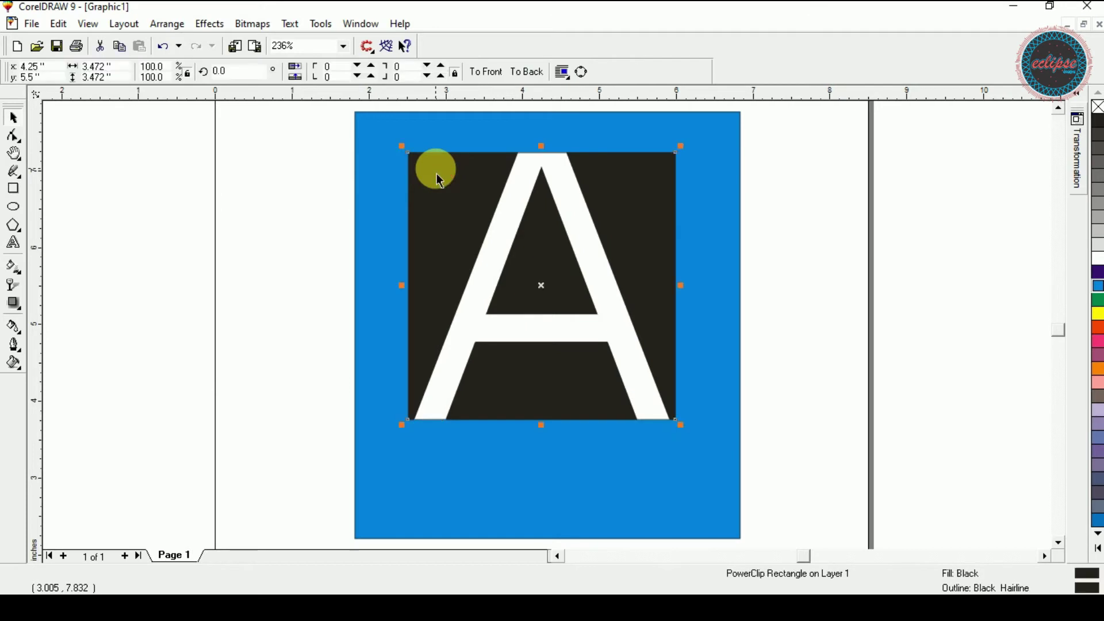
Delete the PowerClip square and the cyan rectangle, and draw an ellipse on the cleared page
left_click(498, 147, "shift")
key("Delete")
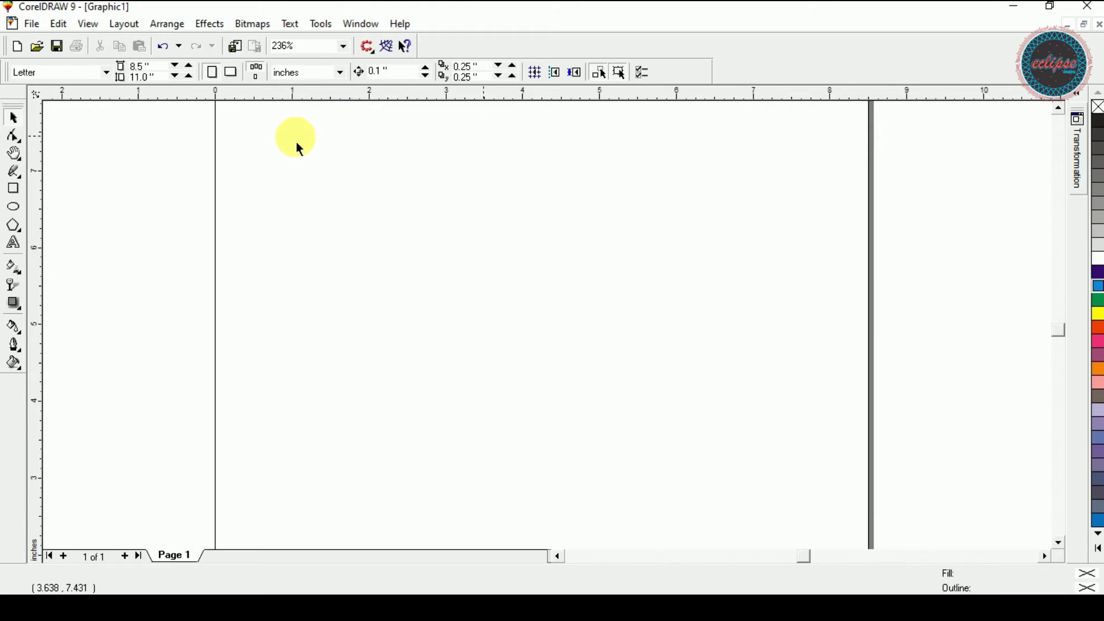
left_click(13, 208)
left_click_drag(403, 135, 625, 341)
left_click_drag(517, 254, 535, 276)
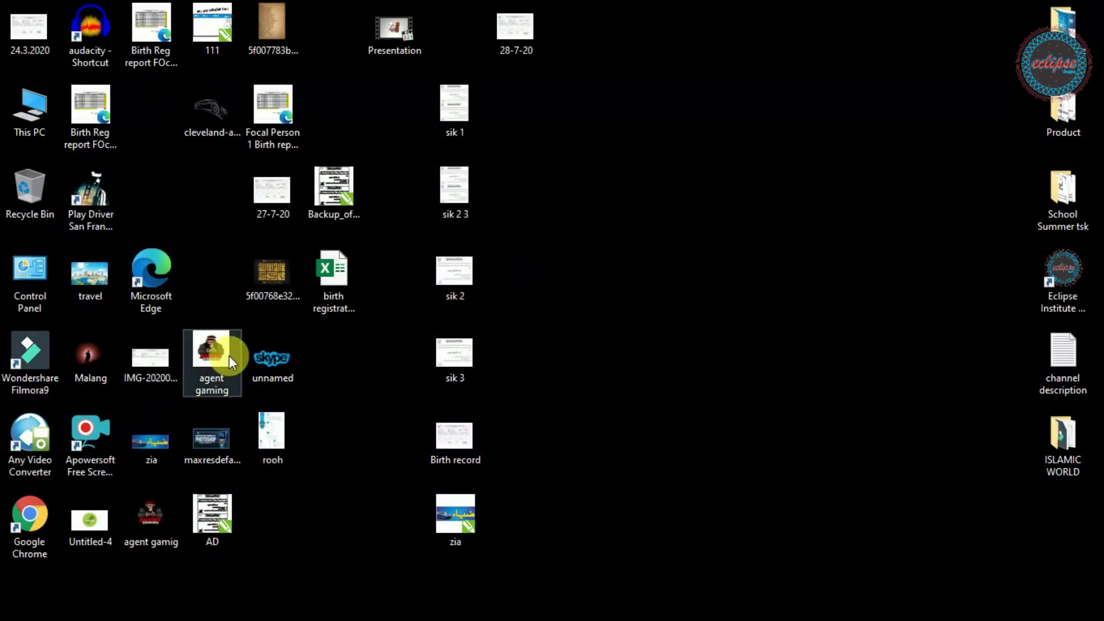
Bring the agent gaming image from the desktop onto the CorelDRAW page
left_click(222, 355)
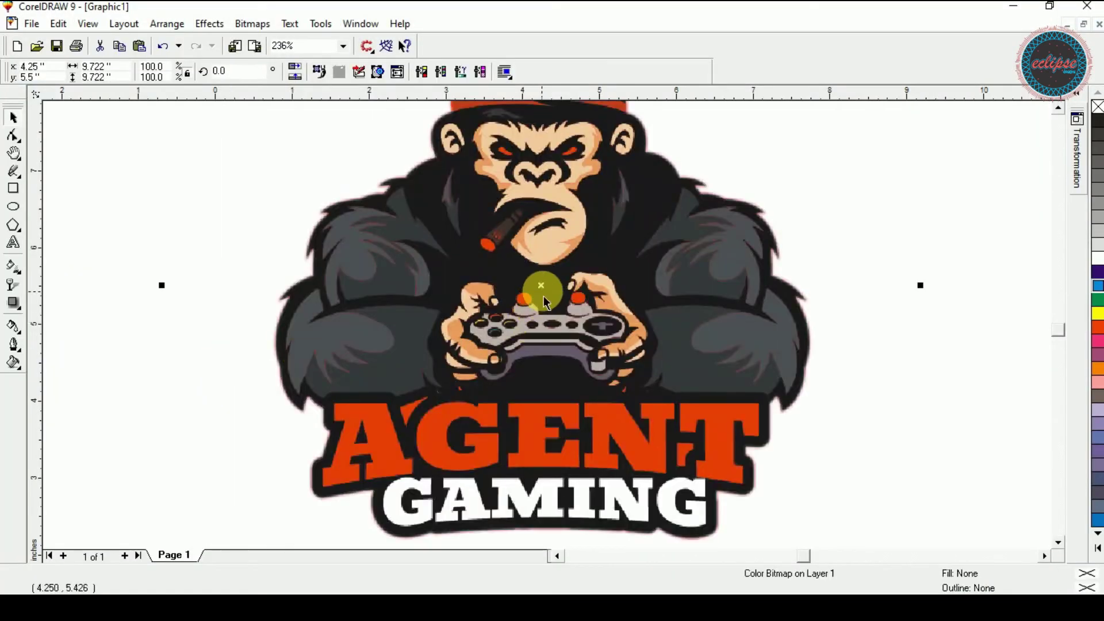
left_click_drag(636, 346, 635, 355)
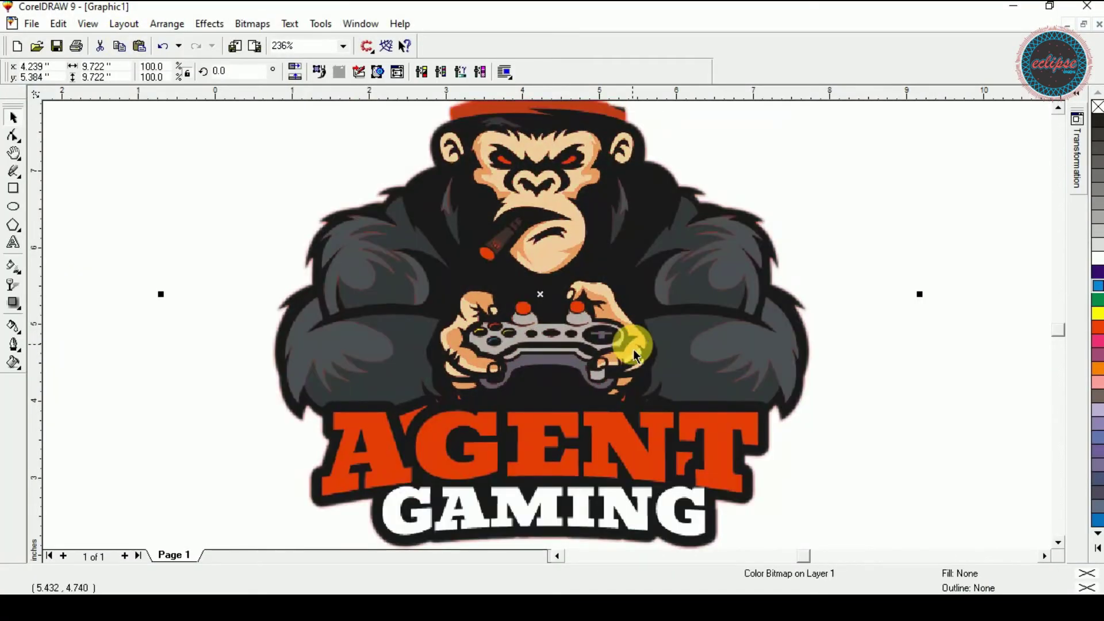
key("shift+F2")
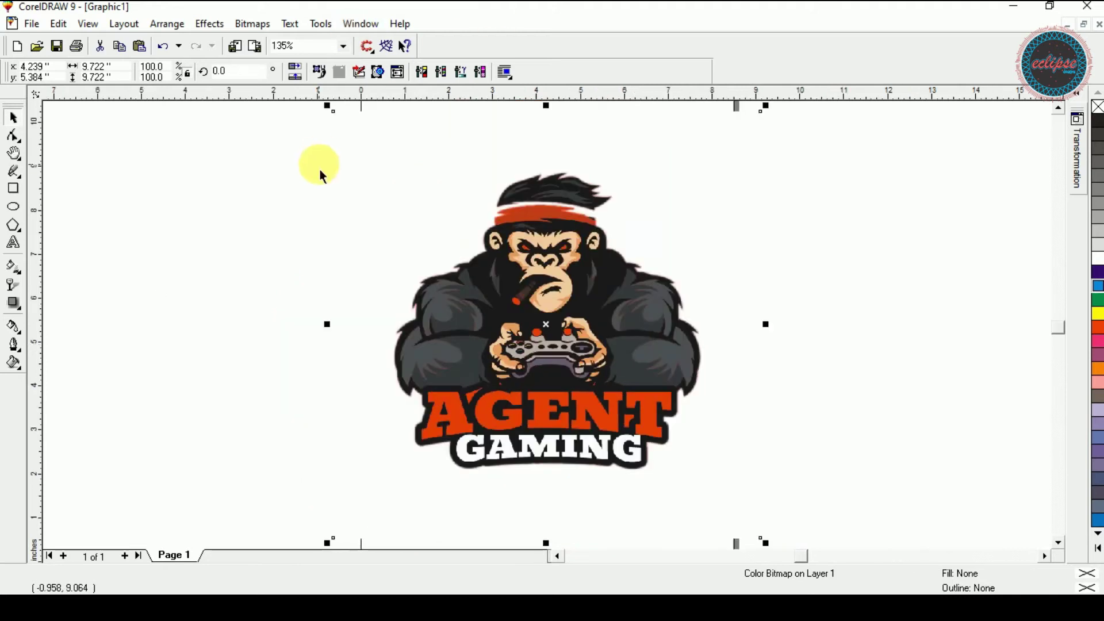
Scale the gorilla image down to about 3.92 inches square and move it beside the circle, over the page's right edge
left_click_drag(333, 115, 435, 214)
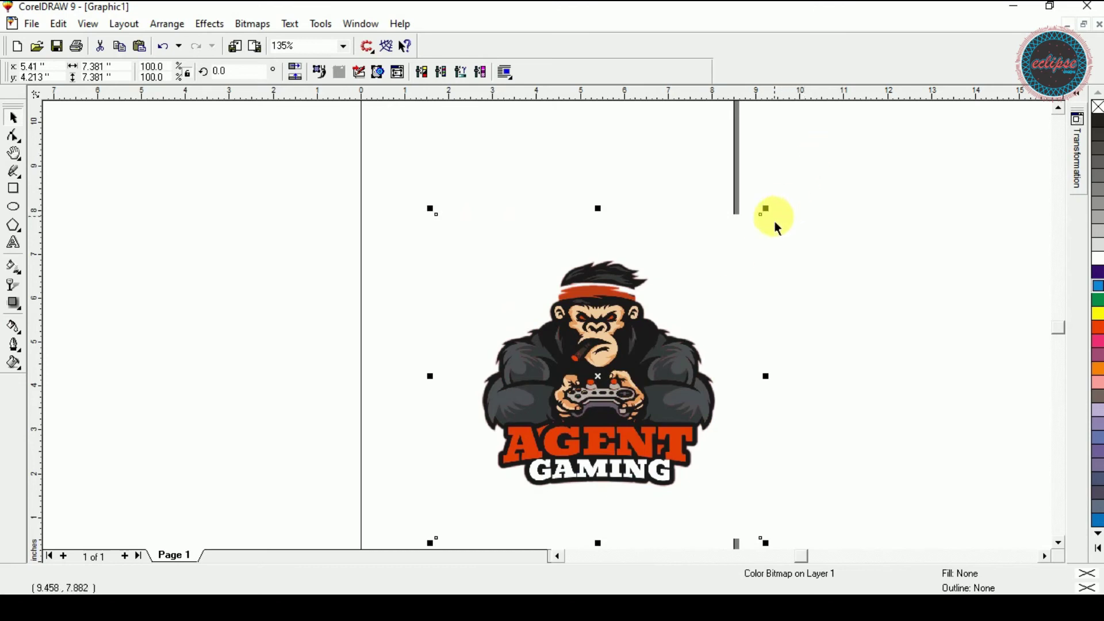
left_click_drag(762, 215, 703, 279)
left_click_drag(621, 372, 787, 322)
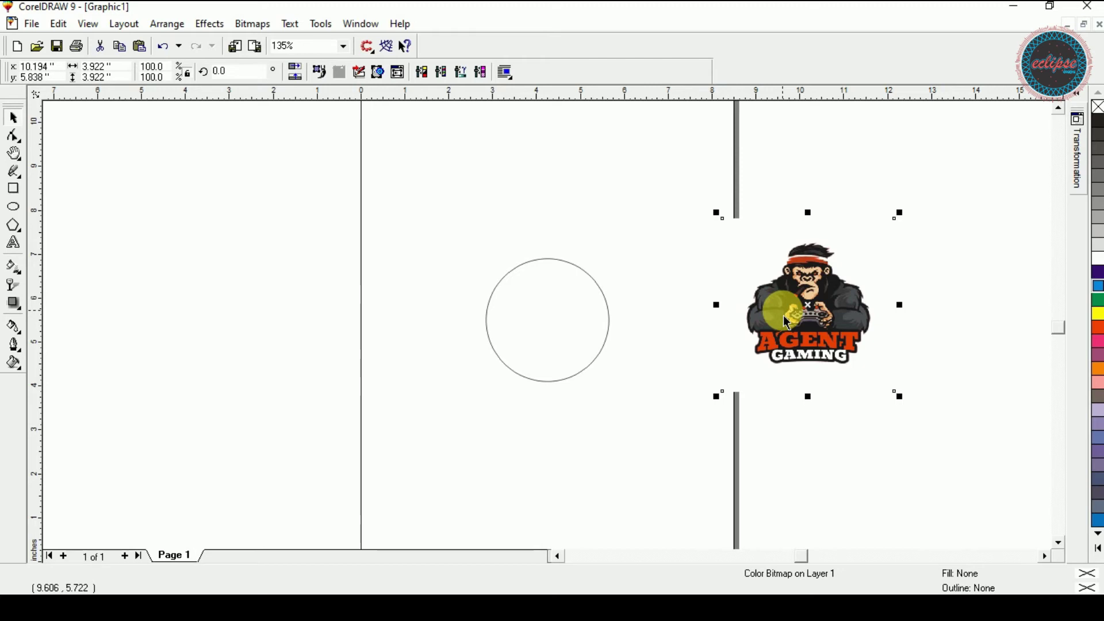
PowerClip the gorilla image inside the circle
left_click(788, 322)
left_click(209, 24)
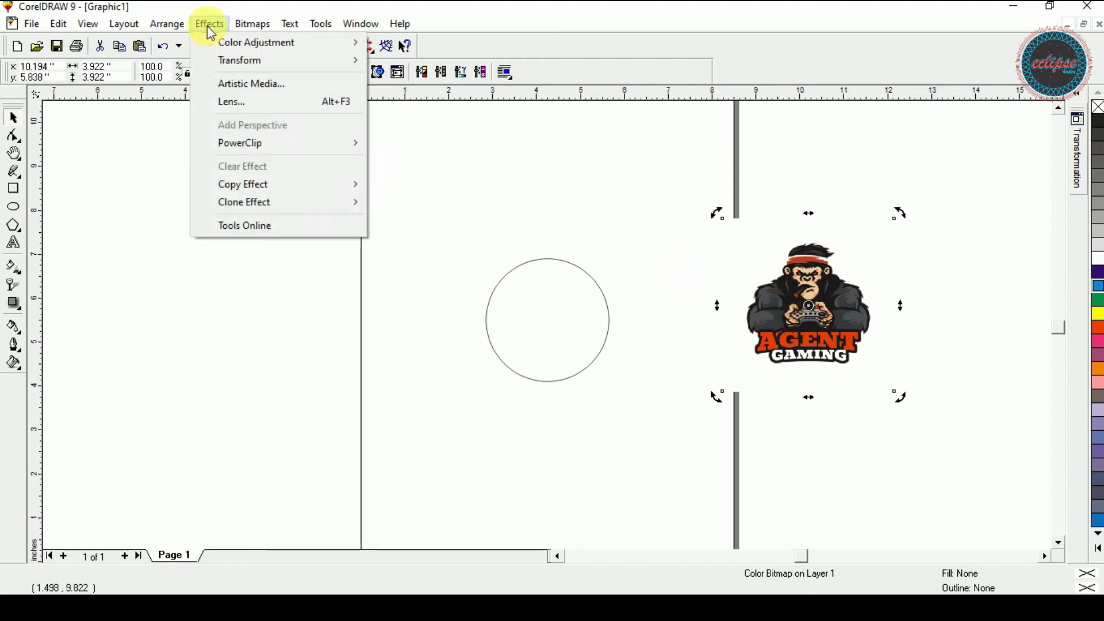
mouse_move(341, 141)
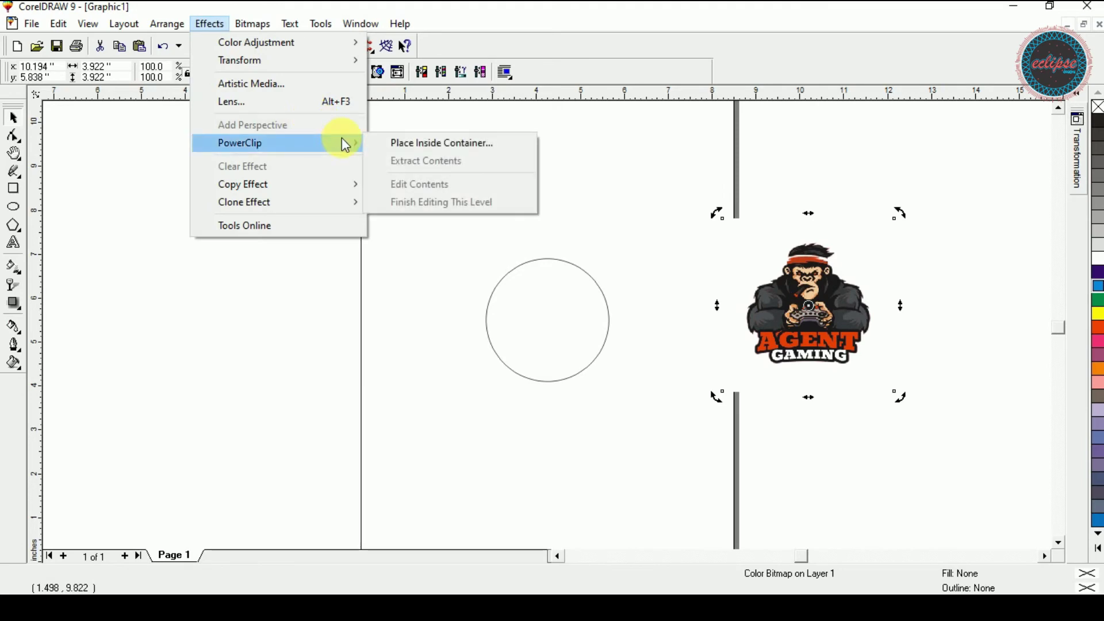
left_click(395, 147)
left_click(518, 316)
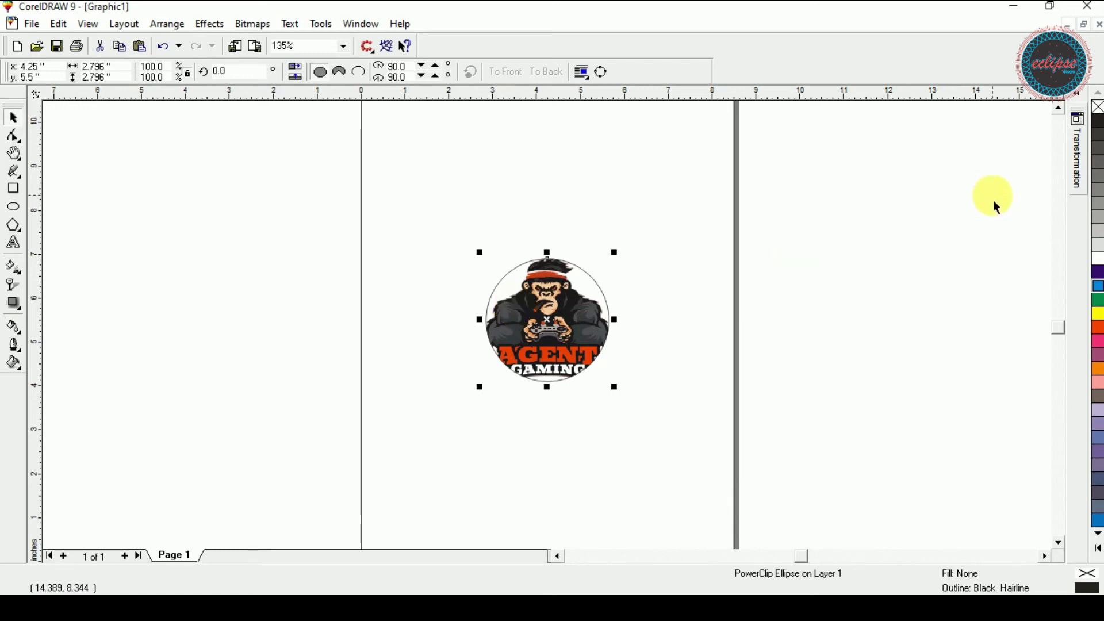
Try removing the outline of the PowerClip circle, and undo the removal
right_click(1099, 119)
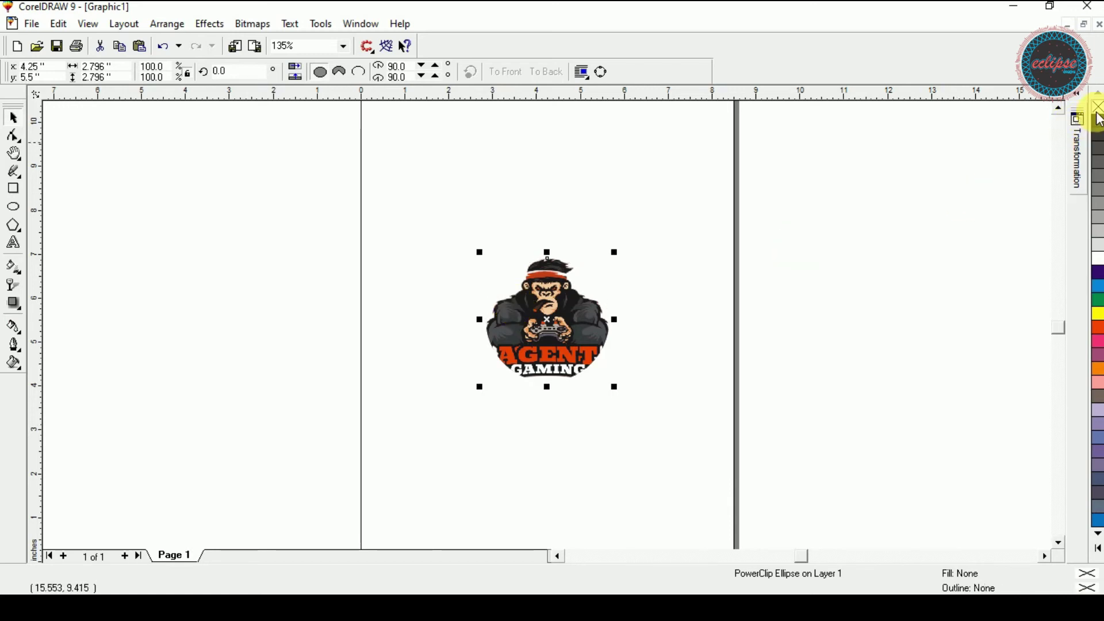
scroll(555, 298, "up", 3)
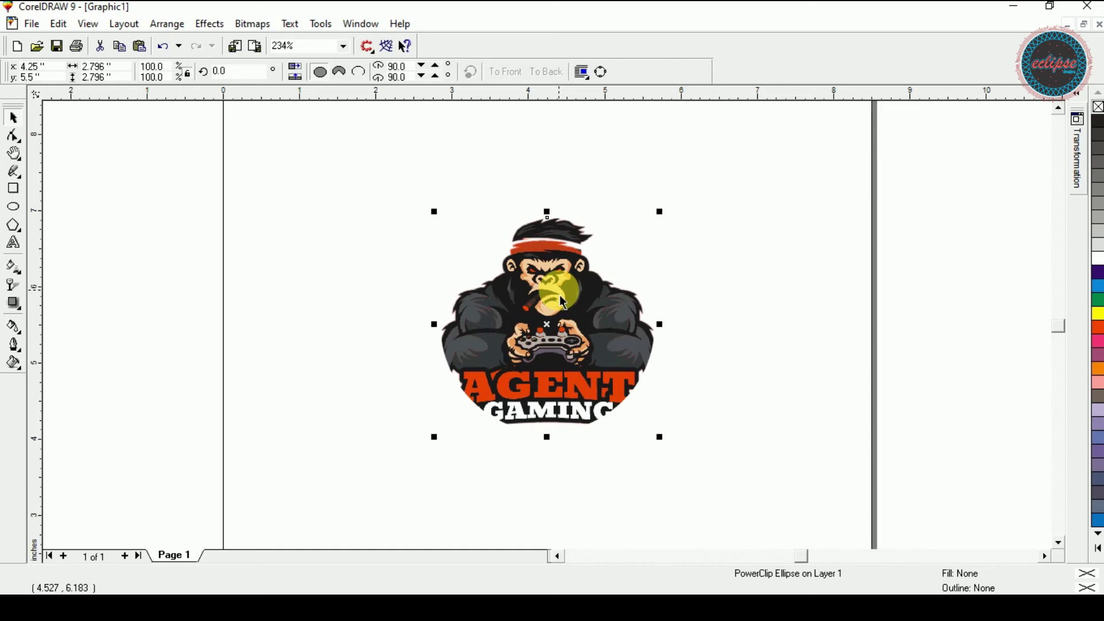
key("ctrl+z")
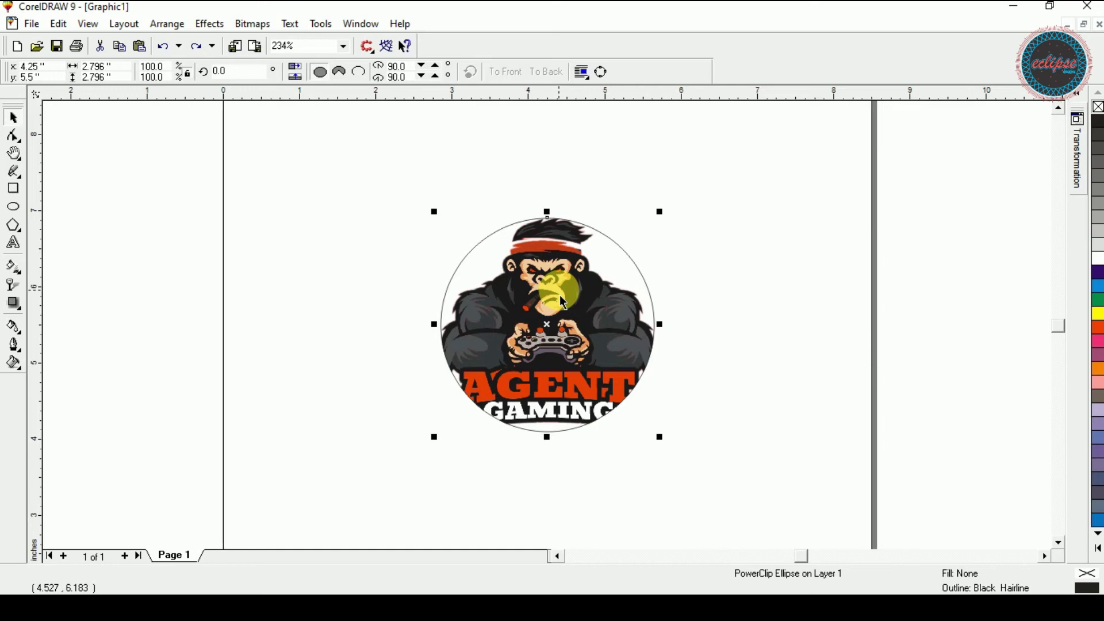
Open the PowerClip circle's contents for editing, try moving the gorilla image, and undo the move
right_click(560, 295)
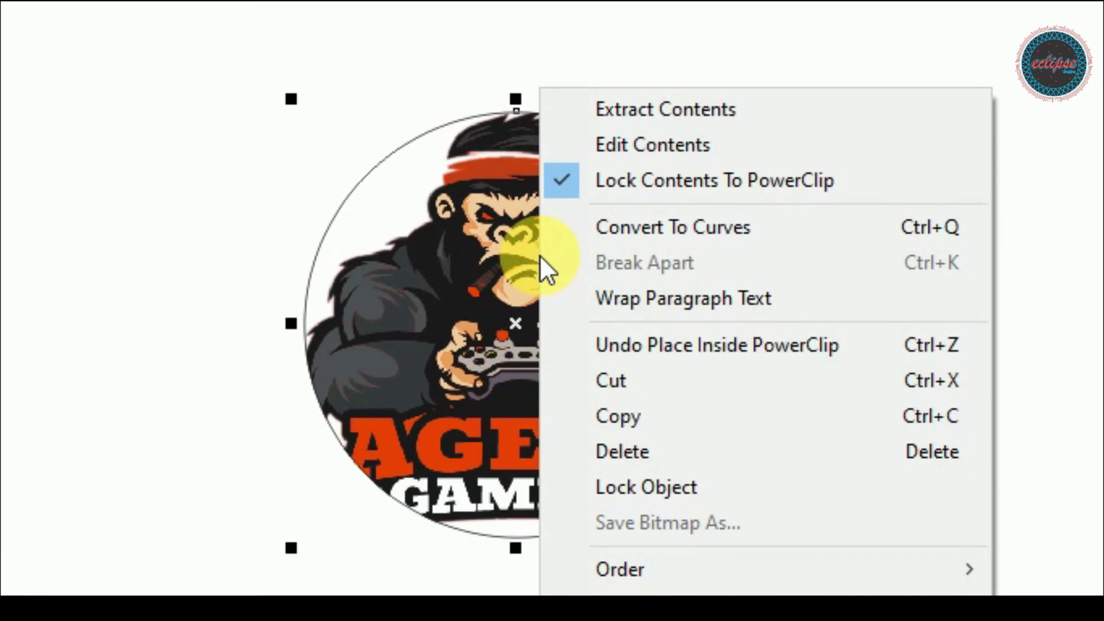
left_click(613, 149)
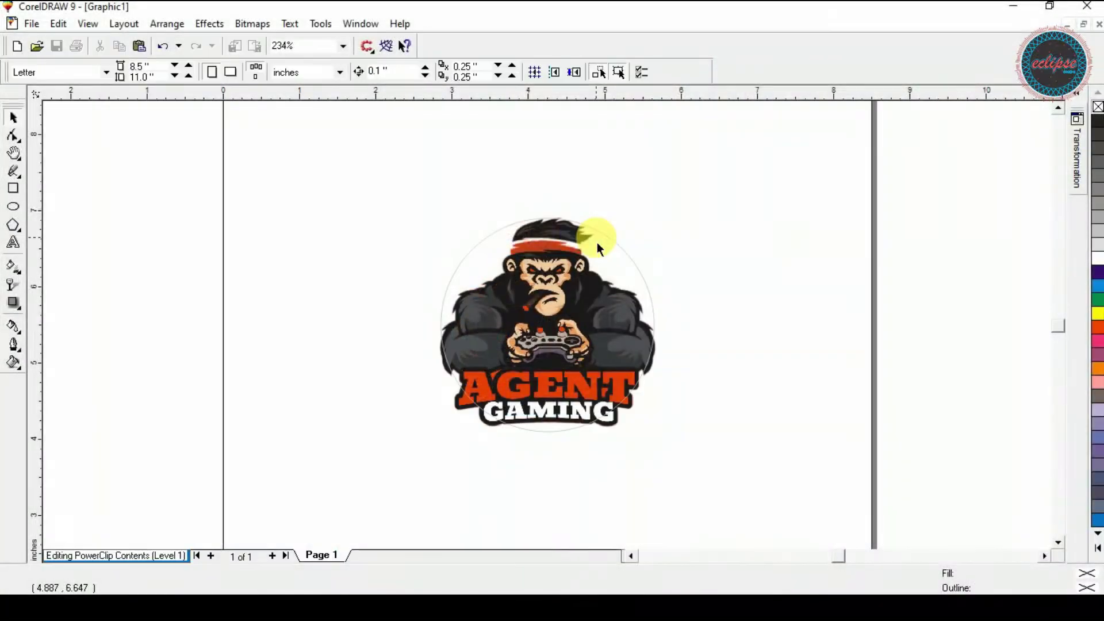
left_click(572, 303)
left_click_drag(572, 303, 559, 281)
key("ctrl+z")
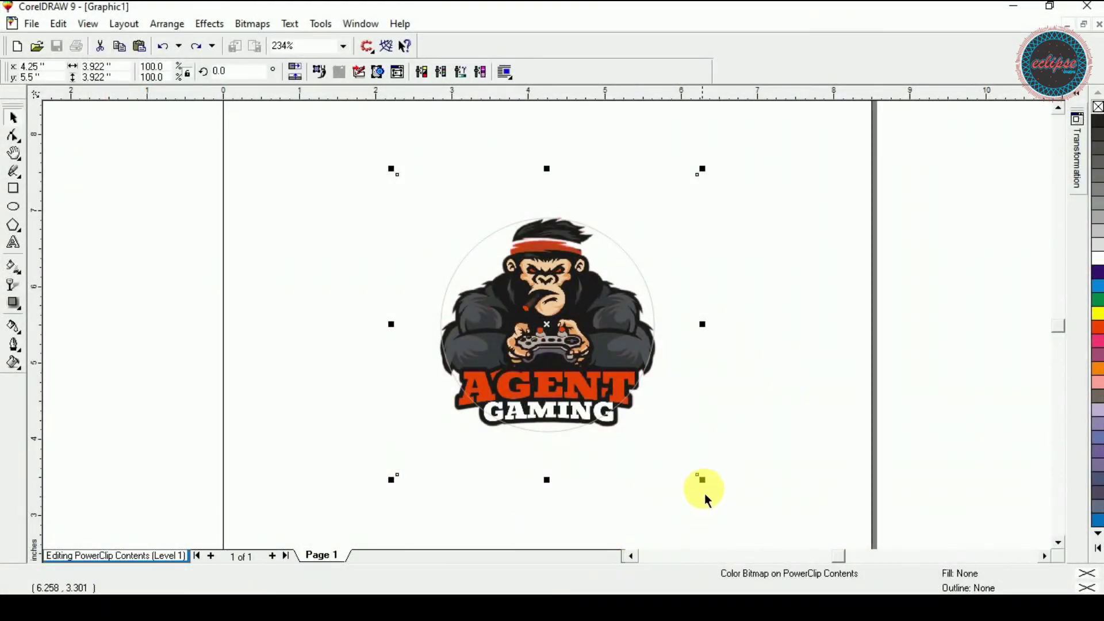
Shrink the gorilla image to about 3.6 inches, nudge it to fit within the circle, and finish editing the PowerClip contents
mouse_move(702, 481)
left_mouse_down()
mouse_move(715, 493)
mouse_move(690, 469)
left_mouse_up()
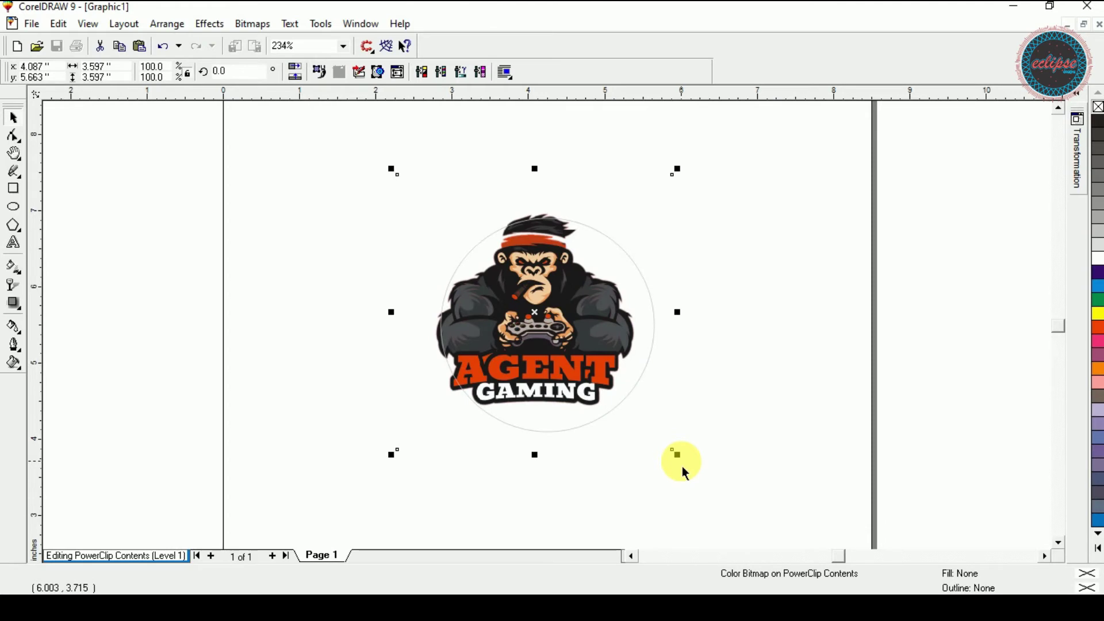
key("Down")
key("Right")
key("Right")
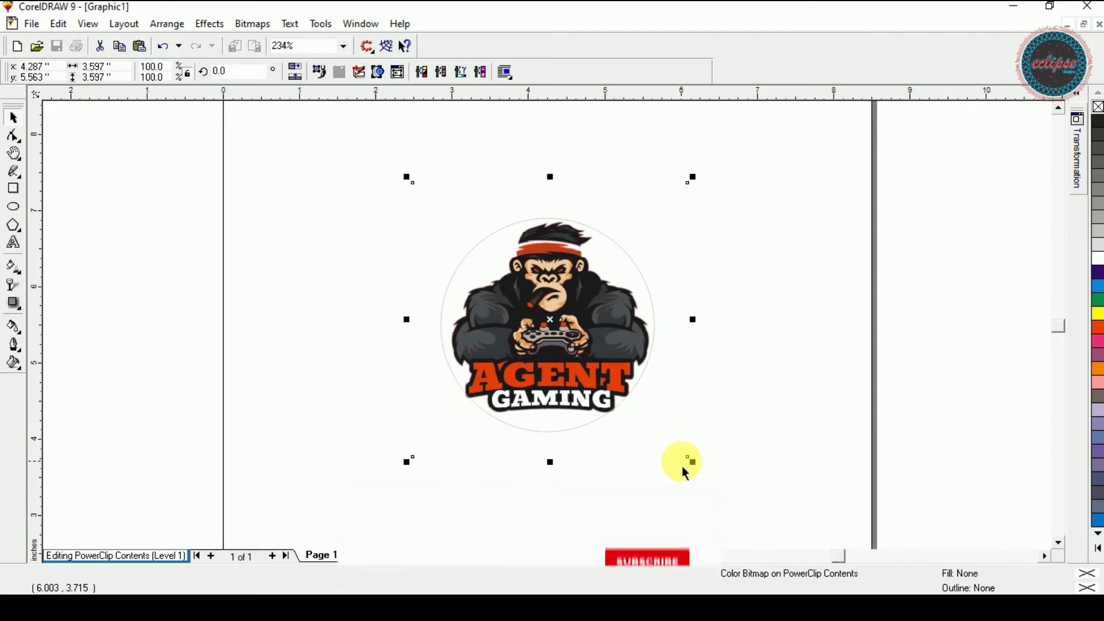
right_click(539, 257)
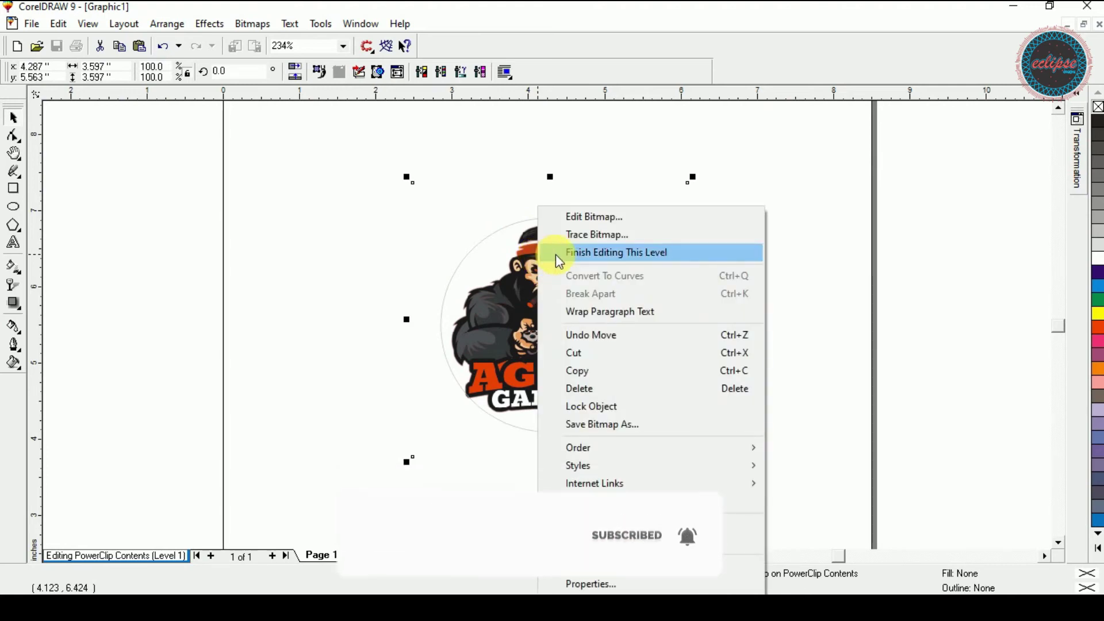
left_click(556, 254)
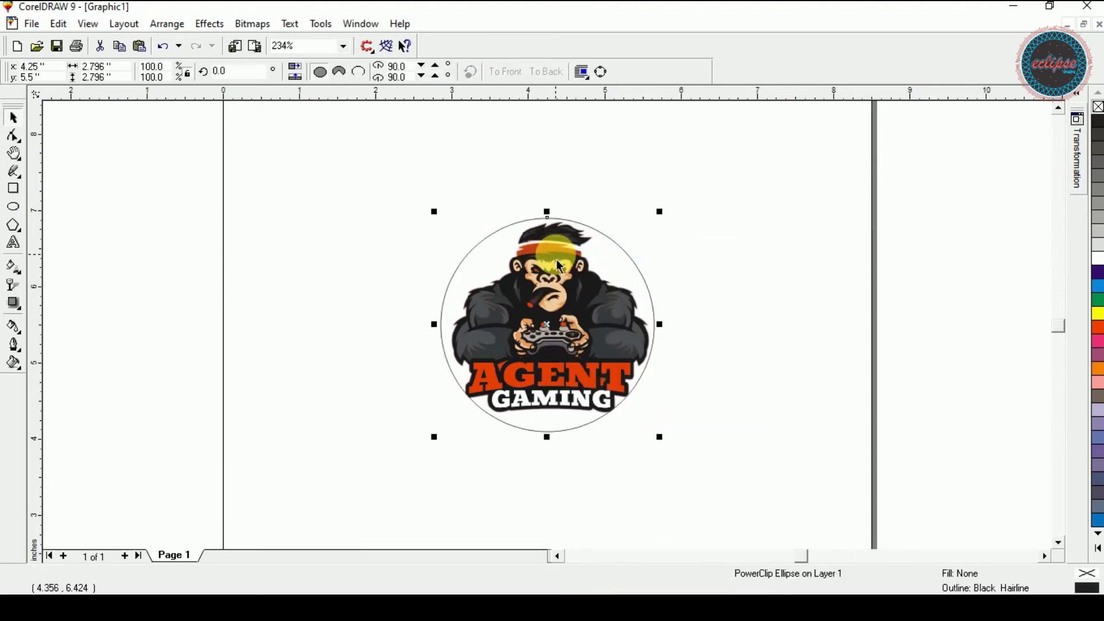
Move the PowerClip circle slightly up and to the right on the page, and remove its outline
mouse_move(535, 344)
left_mouse_down()
mouse_move(759, 328)
mouse_move(352, 365)
mouse_move(681, 261)
mouse_move(552, 335)
left_mouse_up()
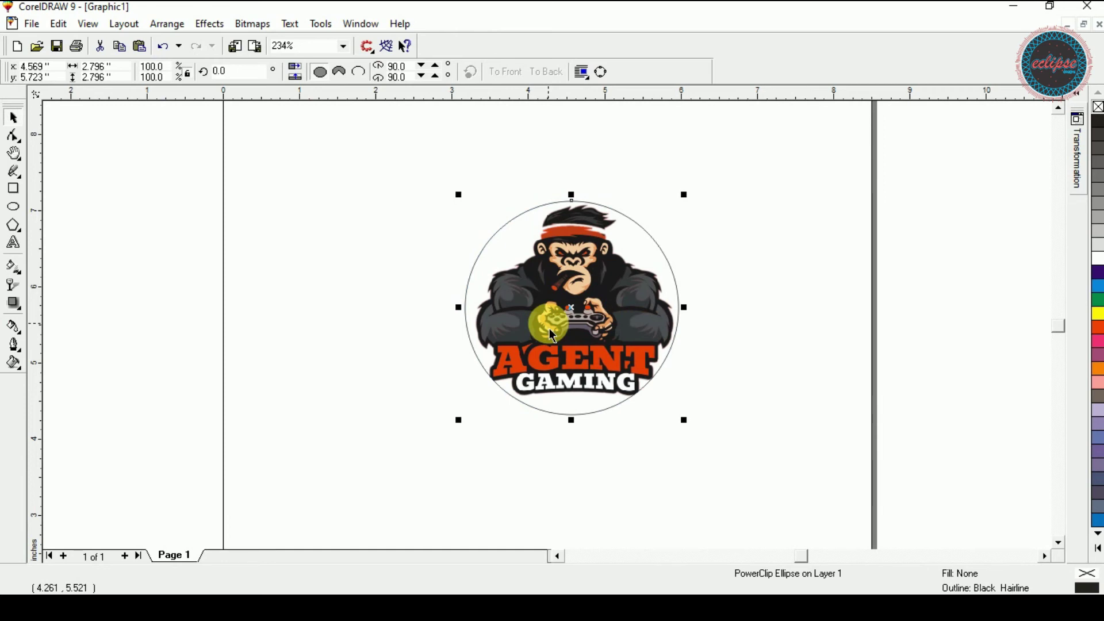
mouse_move(552, 336)
left_mouse_down()
mouse_move(919, 233)
mouse_move(915, 221)
mouse_move(515, 315)
mouse_move(546, 316)
left_mouse_up()
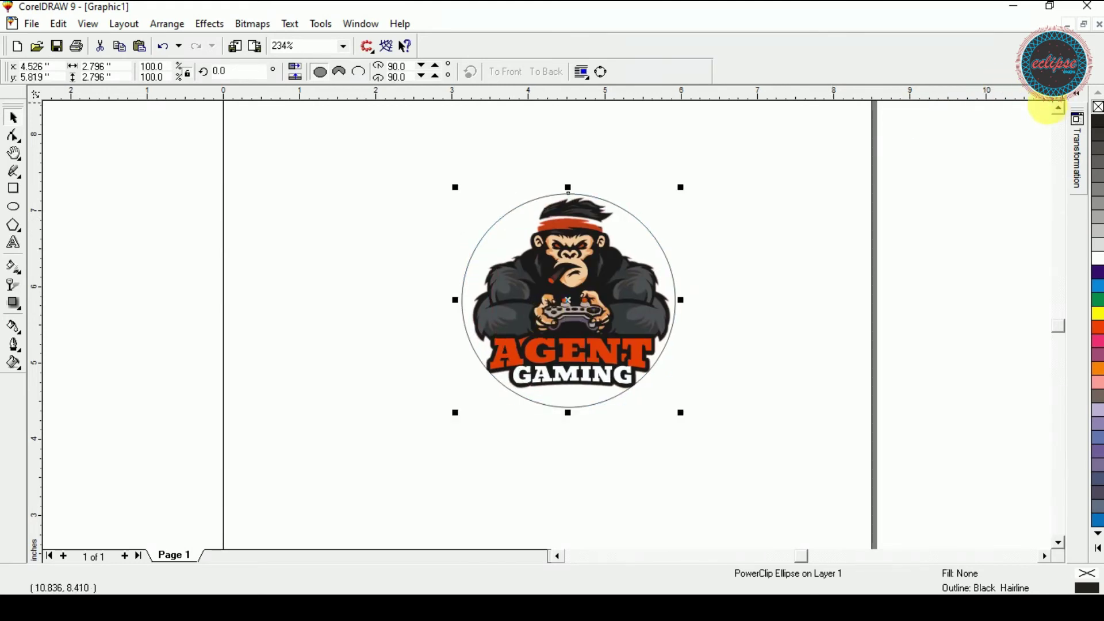
right_click(1099, 113)
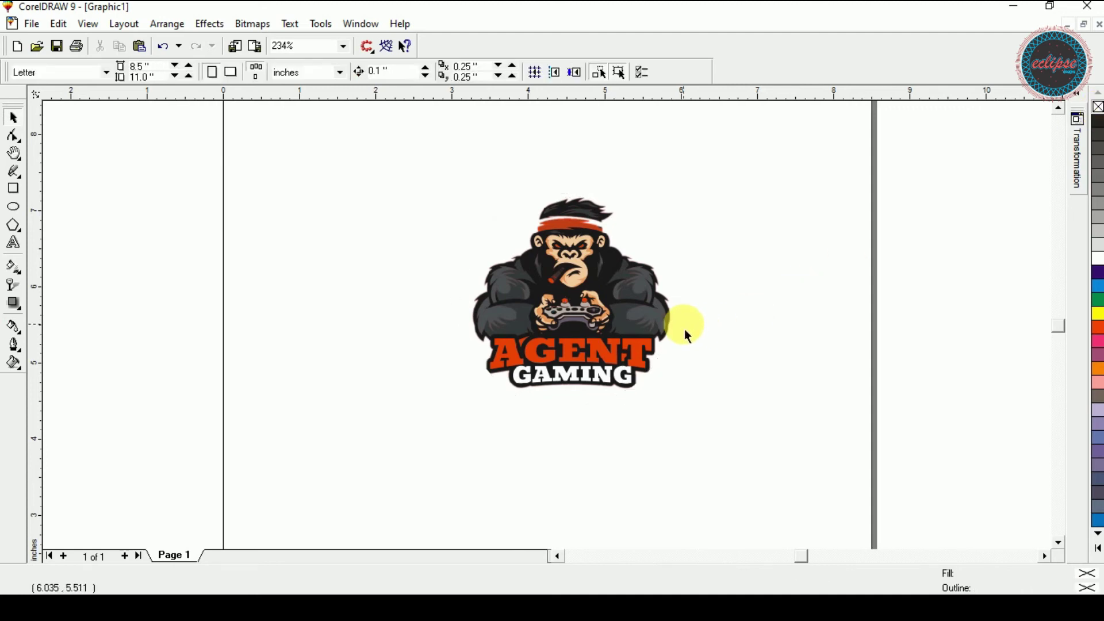
Give the PowerClip circle a cyan outline
left_click(636, 325)
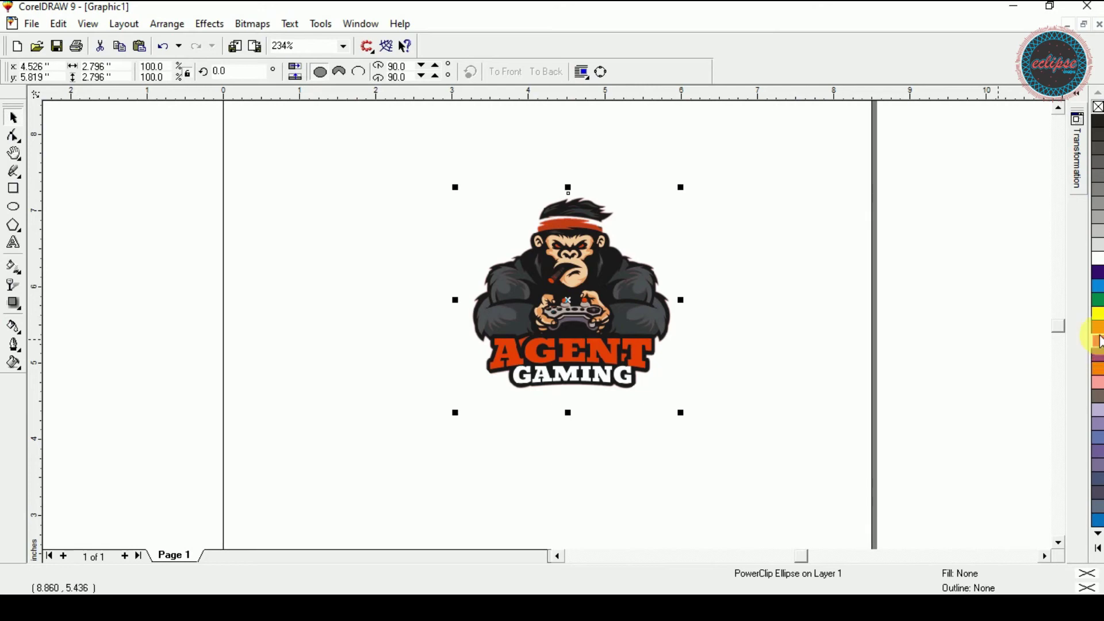
right_click(1096, 286)
left_click(844, 280)
left_click(570, 296)
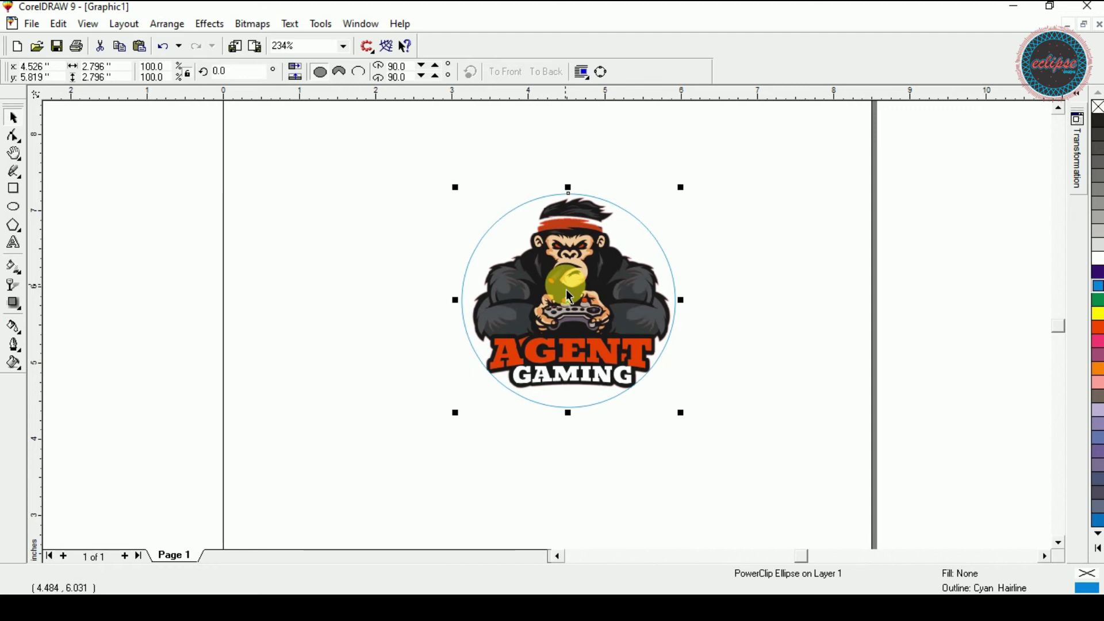
Extract the gorilla image from the PowerClip circle and move it aside over the page's right edge
right_click(569, 293)
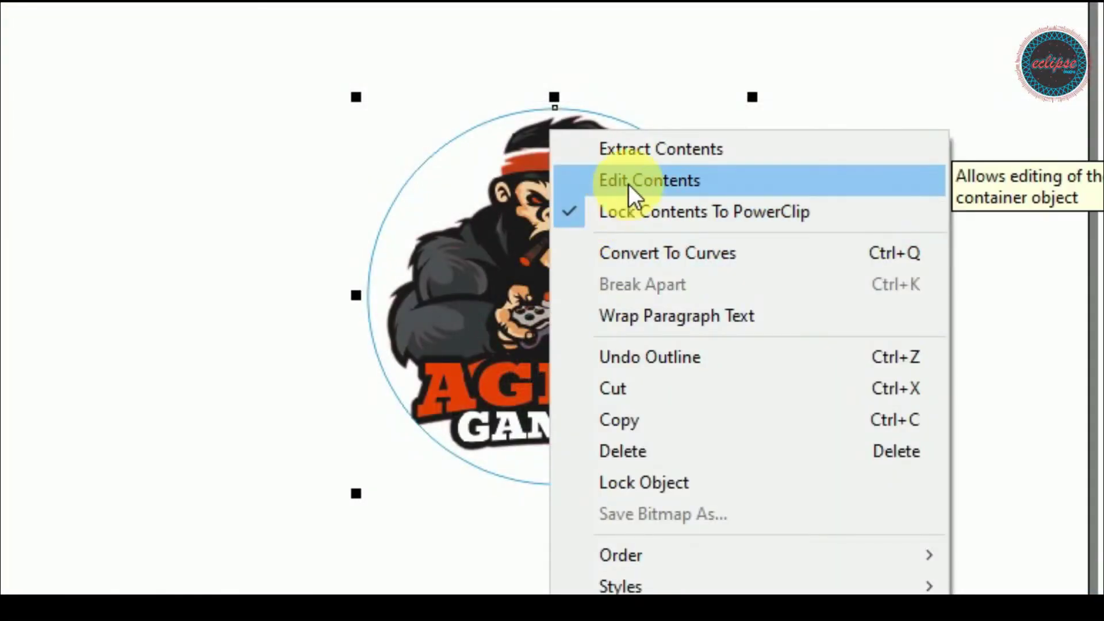
left_click(647, 158)
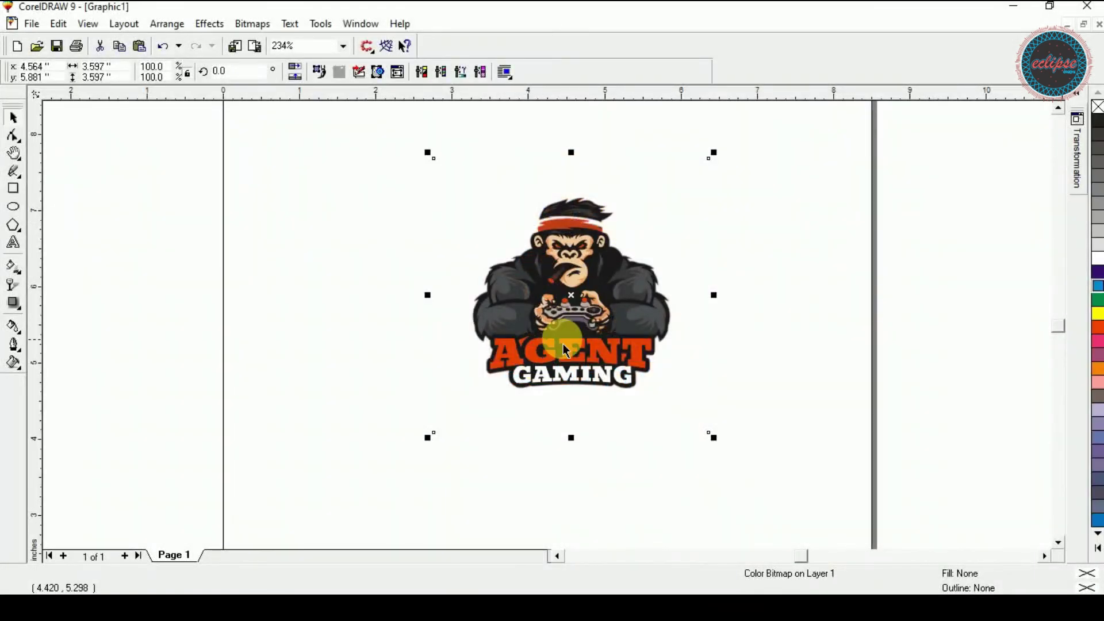
left_click_drag(565, 346, 866, 345)
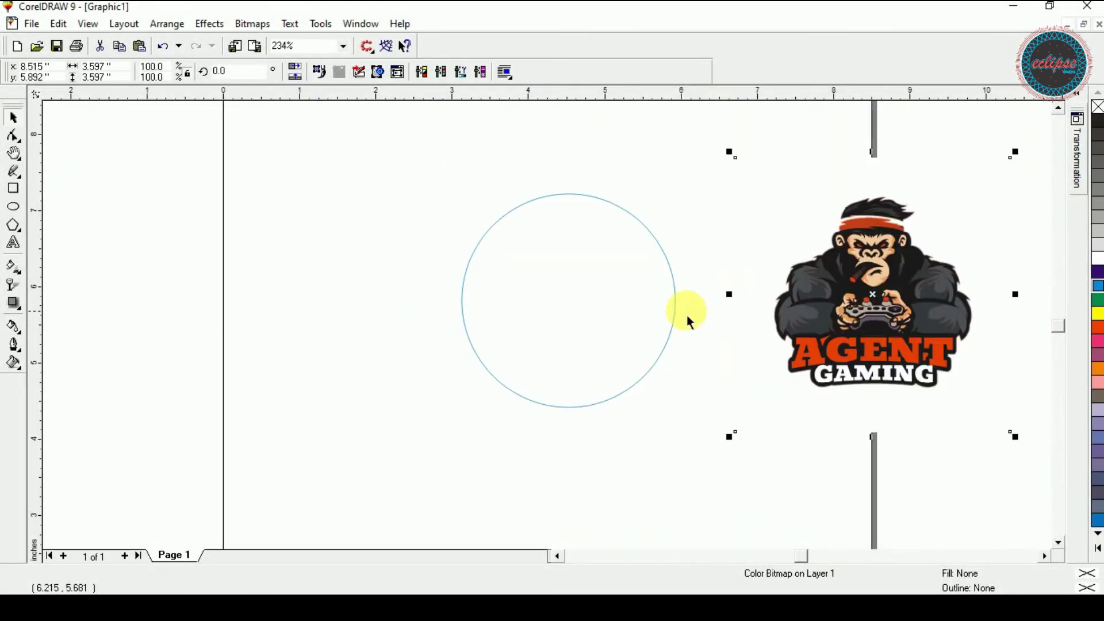
Try moving the empty cyan circle to the left on the page, and undo the last change
left_click(678, 313)
left_click_drag(609, 303, 537, 286)
key("ctrl+z")
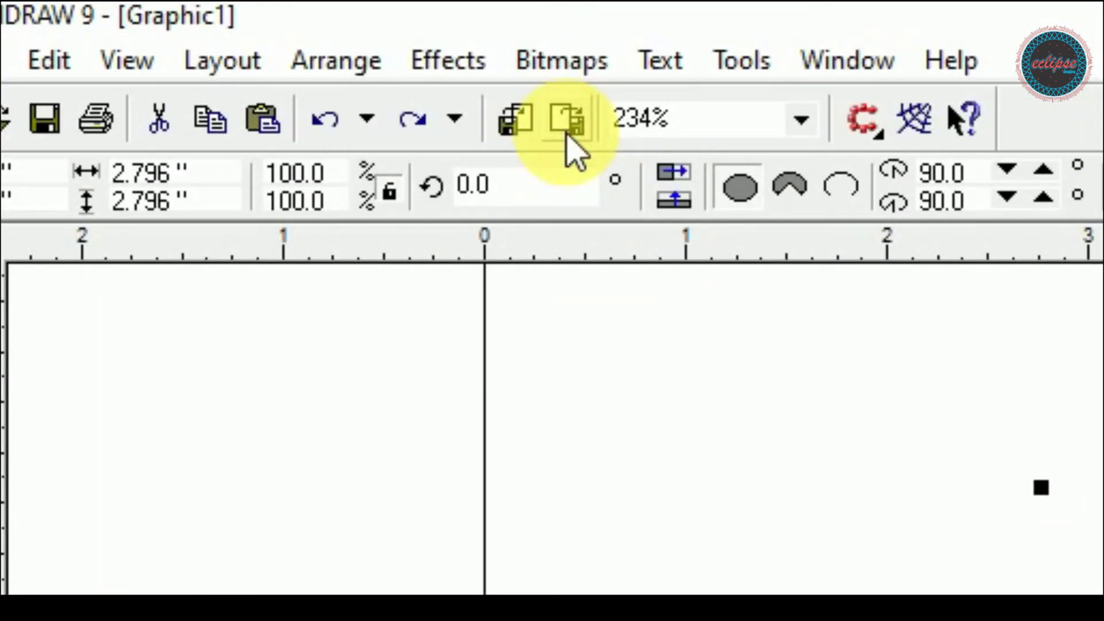
Import the image 5f007783bcb1c from the Desktop at full size and place it on the page near the circle
left_click(518, 129)
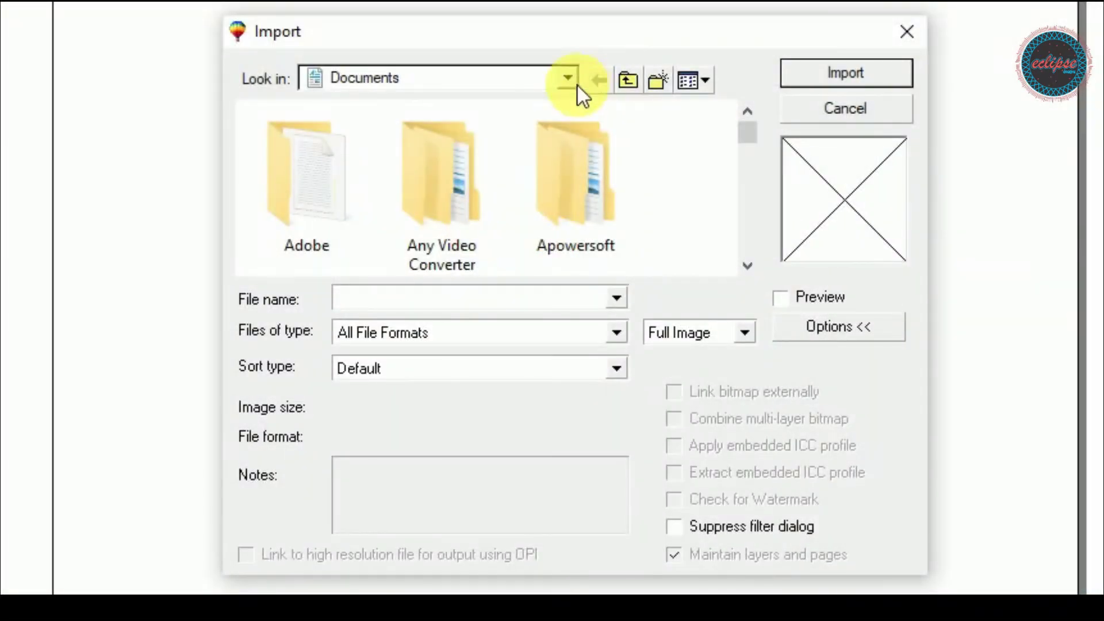
left_click(574, 79)
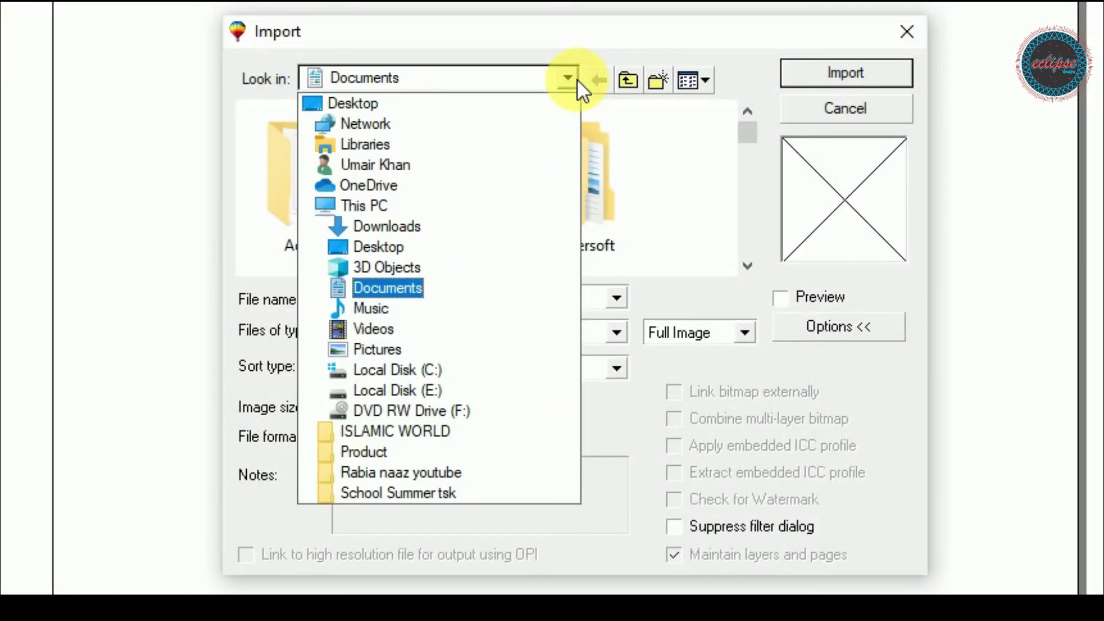
left_click(415, 104)
left_click_drag(750, 140, 752, 172)
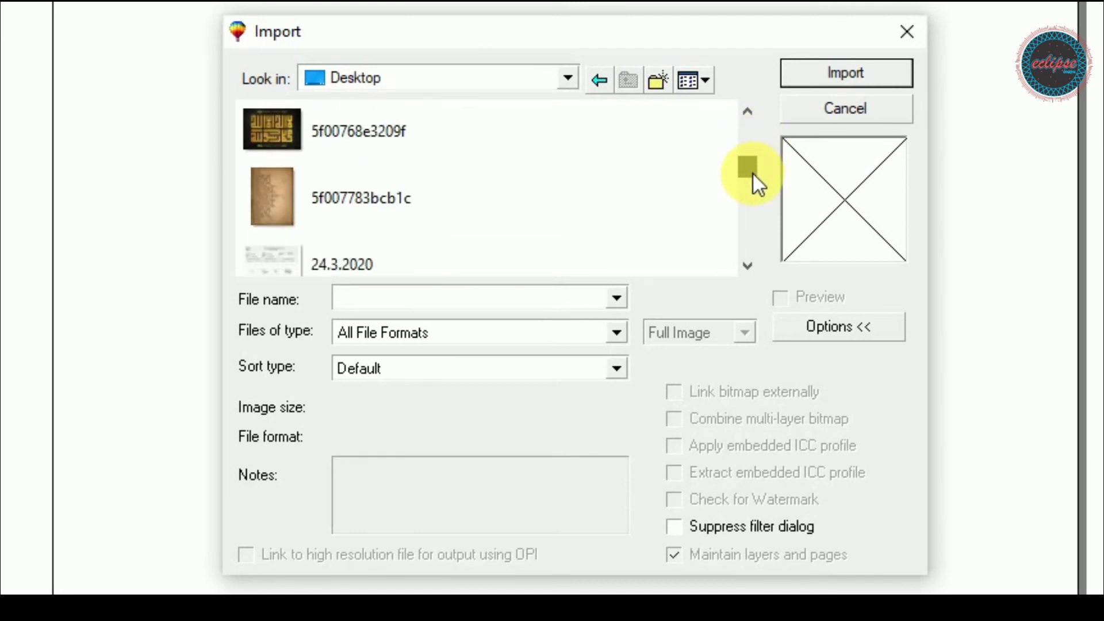
left_click(248, 182)
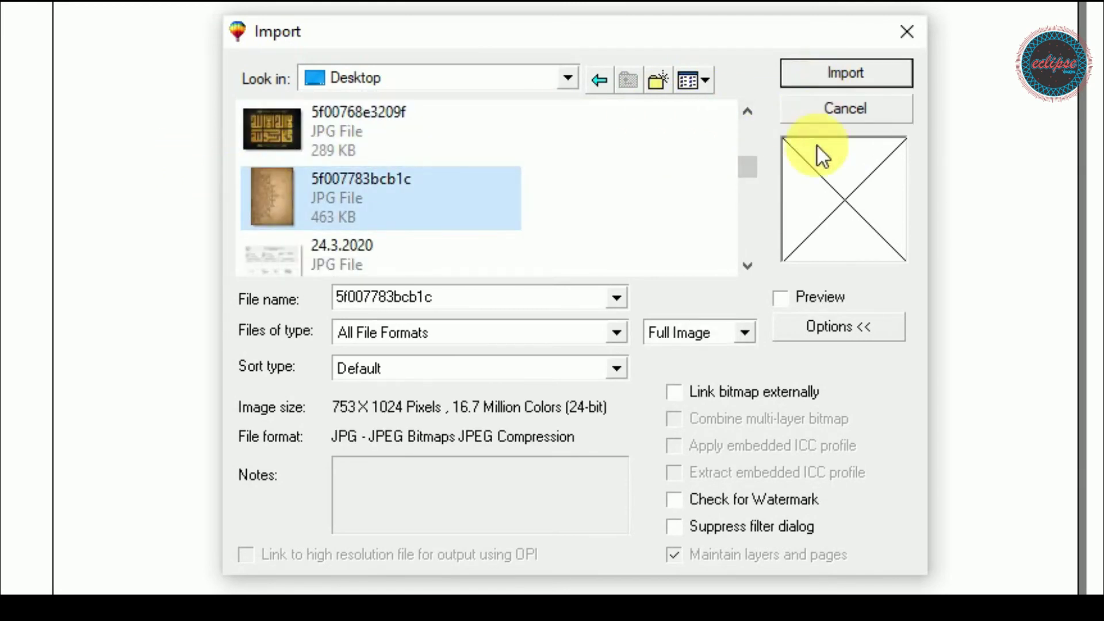
left_click(825, 70)
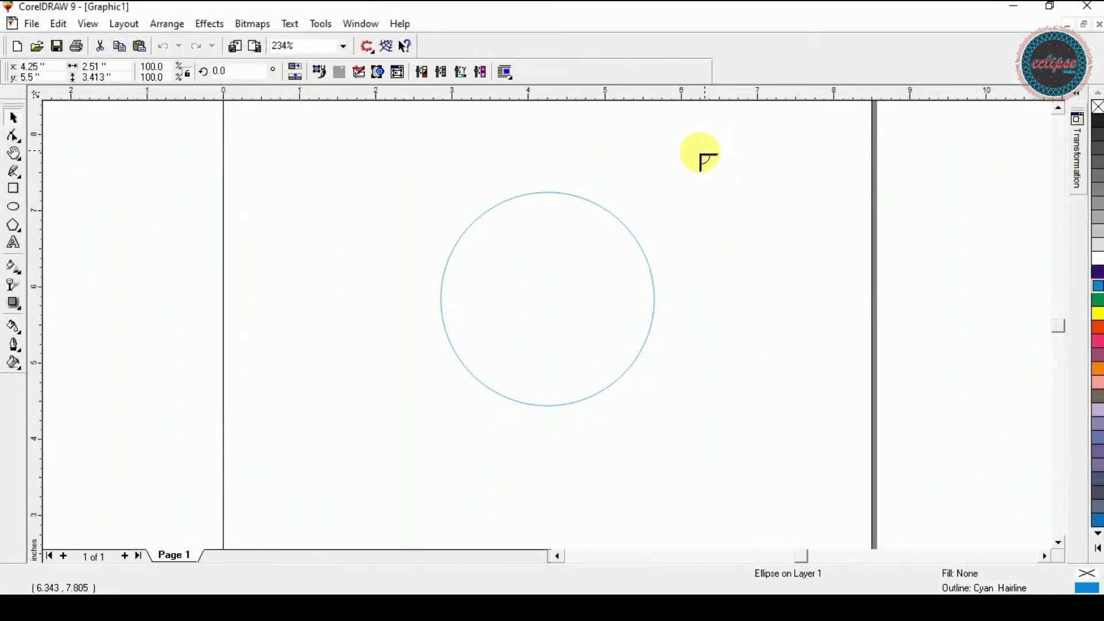
left_click(711, 148)
Move the imported ornament image so it covers the right half of the cyan circle, and keep it selected
left_click_drag(596, 229, 534, 228)
left_click(535, 228)
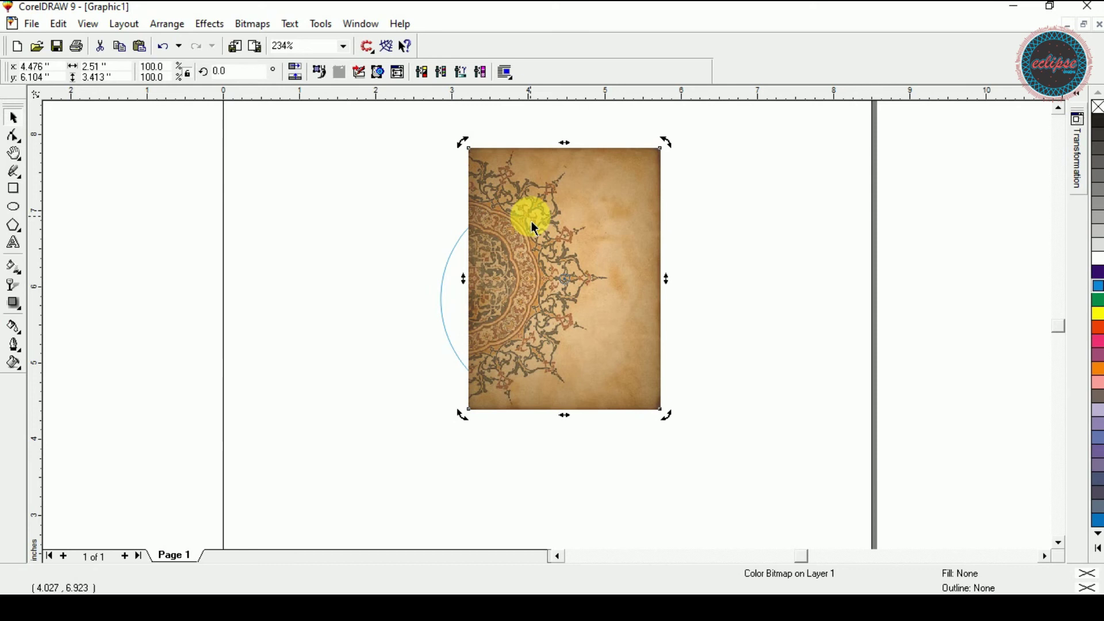
left_click_drag(489, 254, 577, 269)
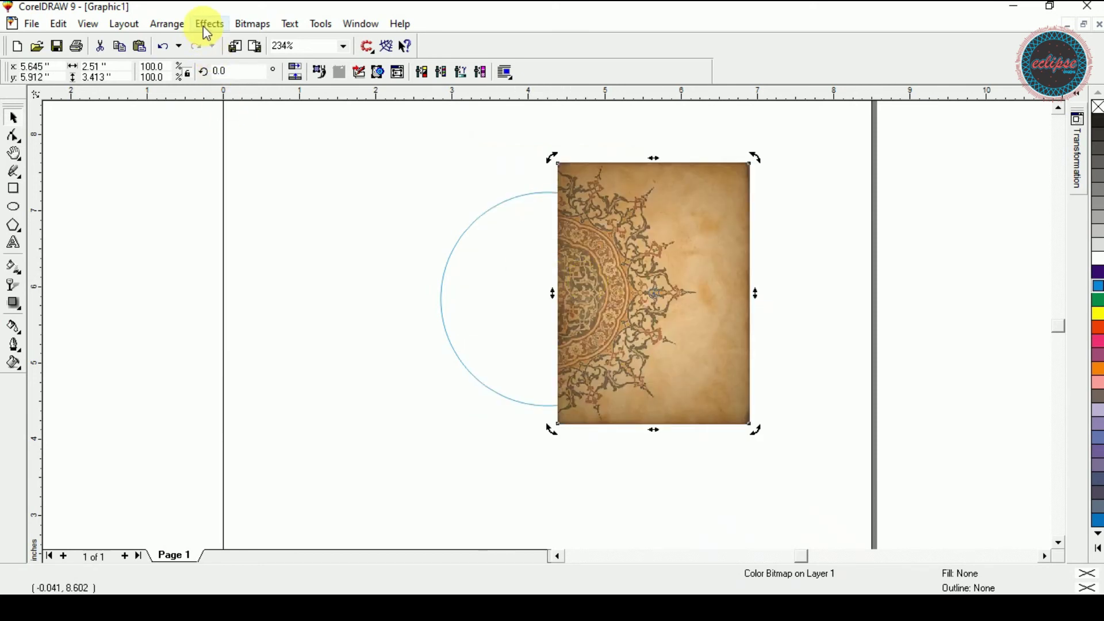
left_click(605, 206)
left_click(604, 205)
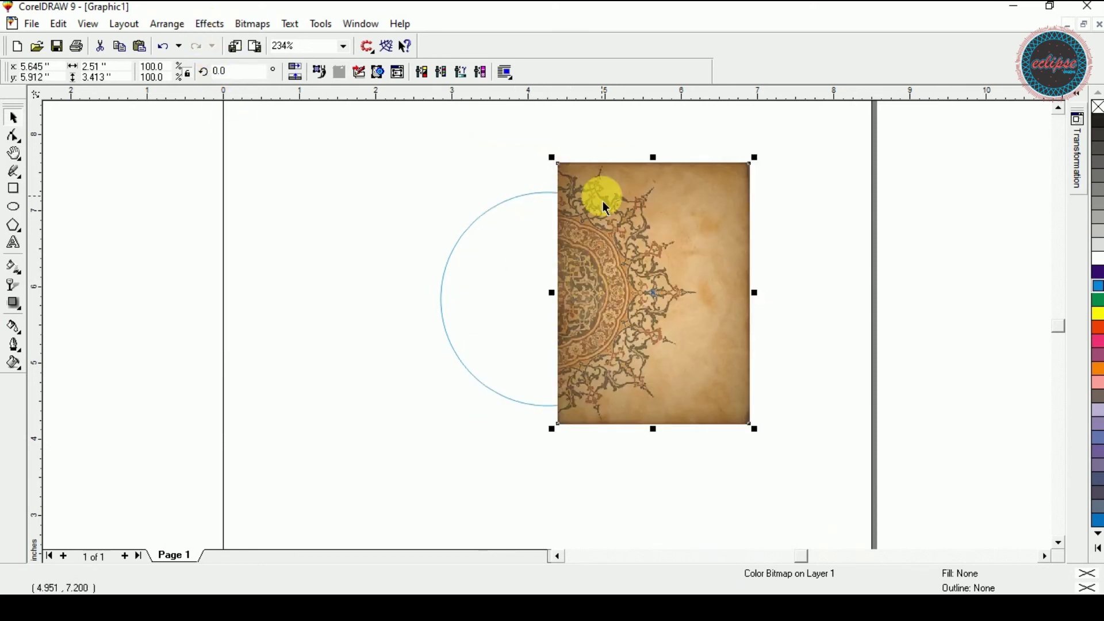
Place the selected ornament image inside the cyan circle as a PowerClip
left_click(208, 23)
mouse_move(320, 142)
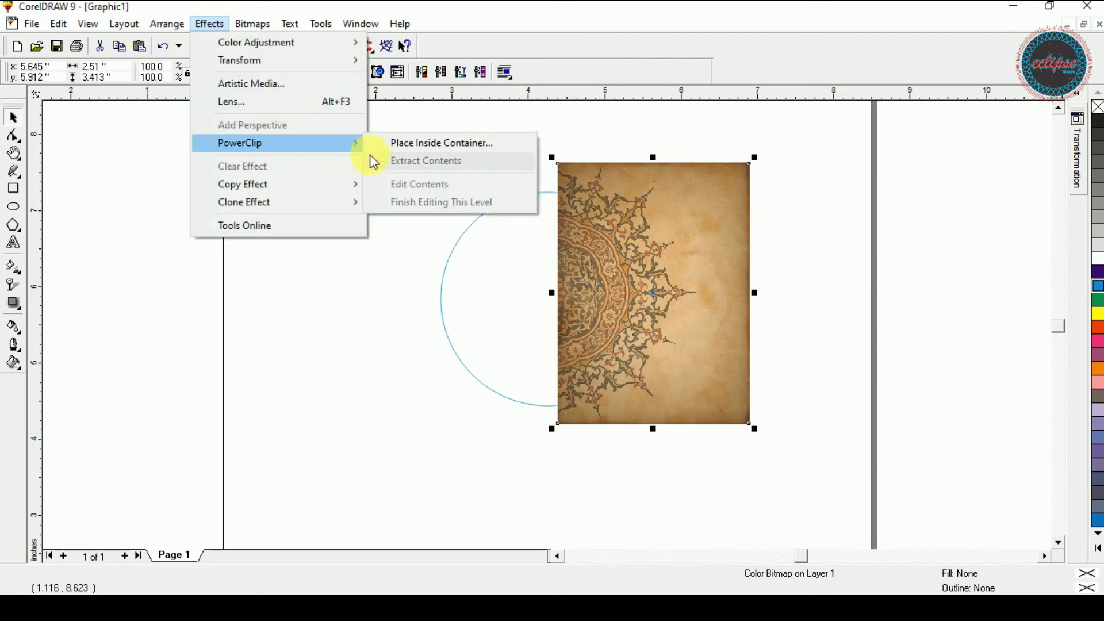
left_click(403, 142)
left_click(475, 278)
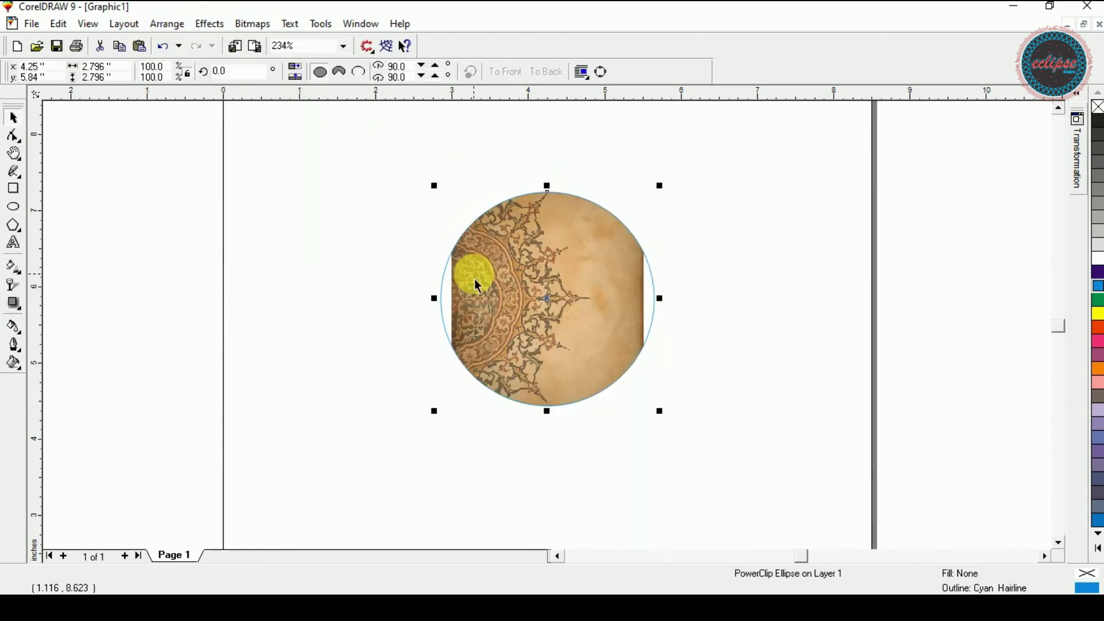
Open the circle's PowerClip contents for editing and move the ornament image slightly left and down so it covers the circle's left edge
right_click(474, 279)
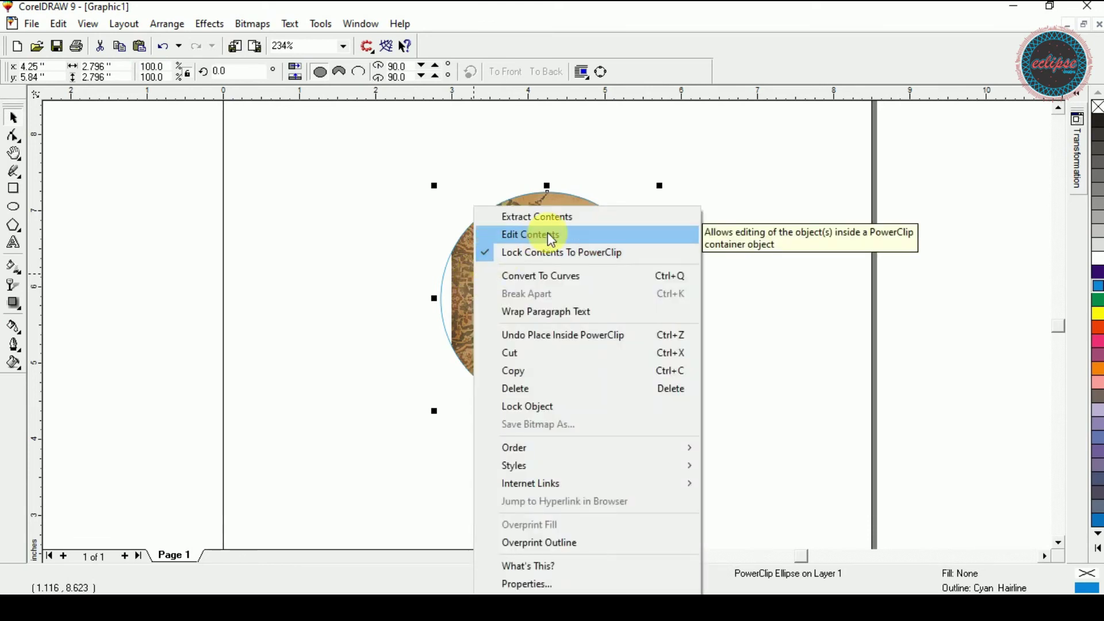
left_click(470, 225)
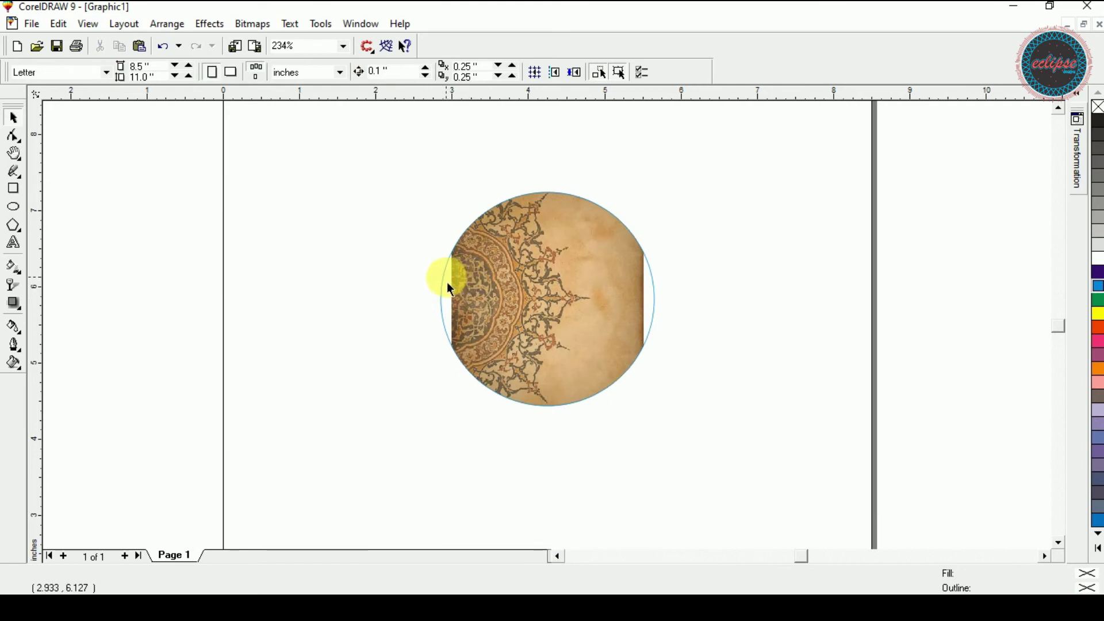
left_click(555, 272)
right_click(555, 271)
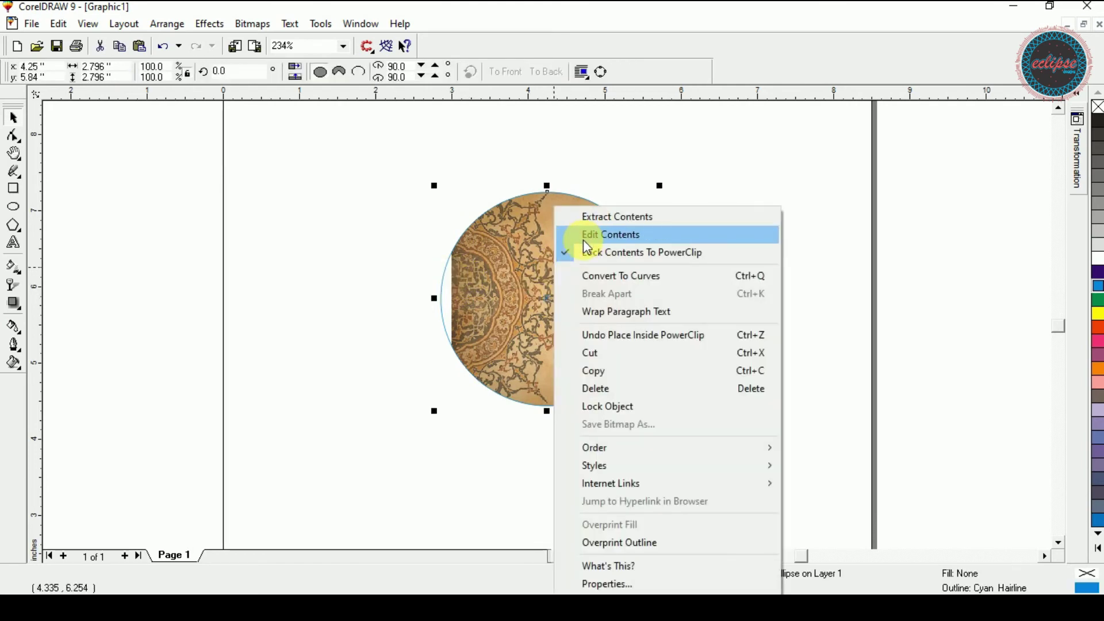
left_click(594, 237)
left_click_drag(551, 271, 530, 282)
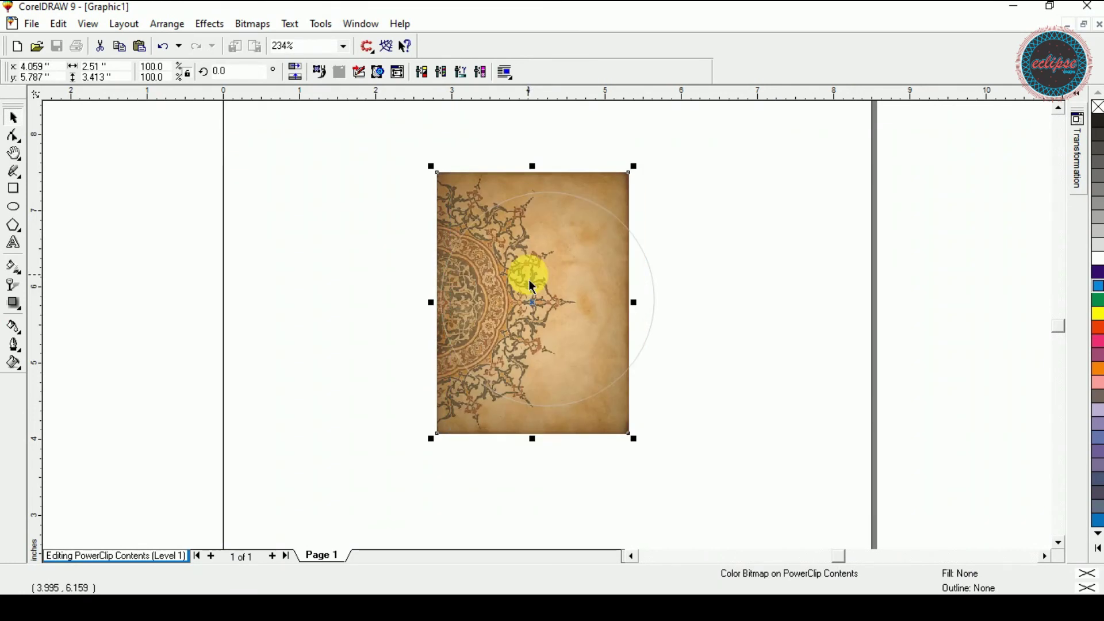
Enlarge the ornament image proportionally to about 2.87 x 3.91 inches so it covers the whole circle, and finish editing this level
left_click_drag(635, 439, 683, 486)
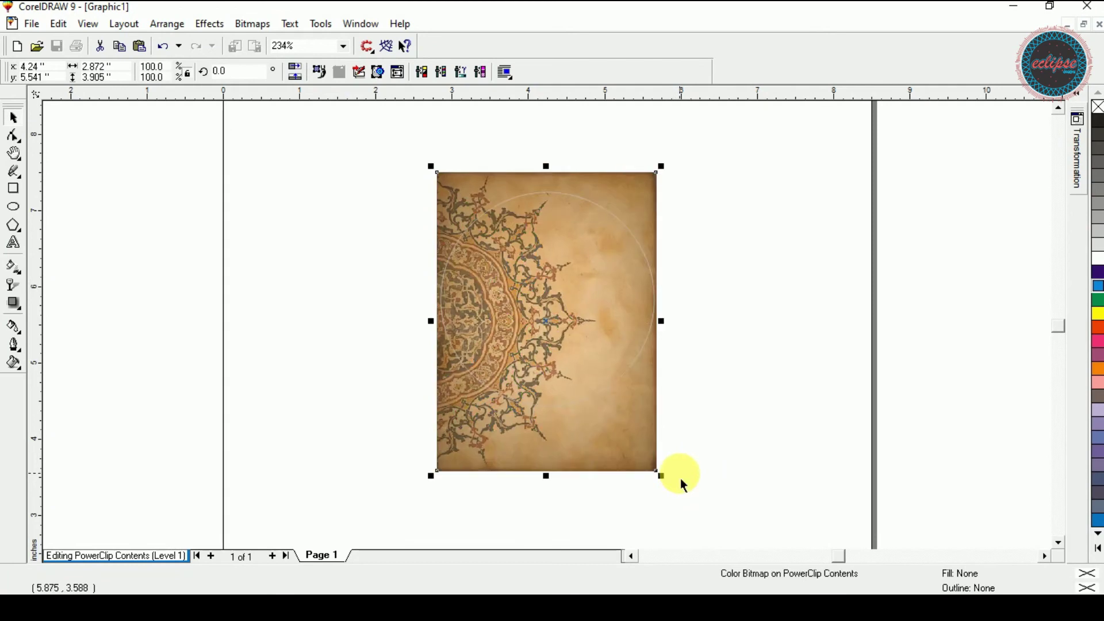
right_click(582, 392)
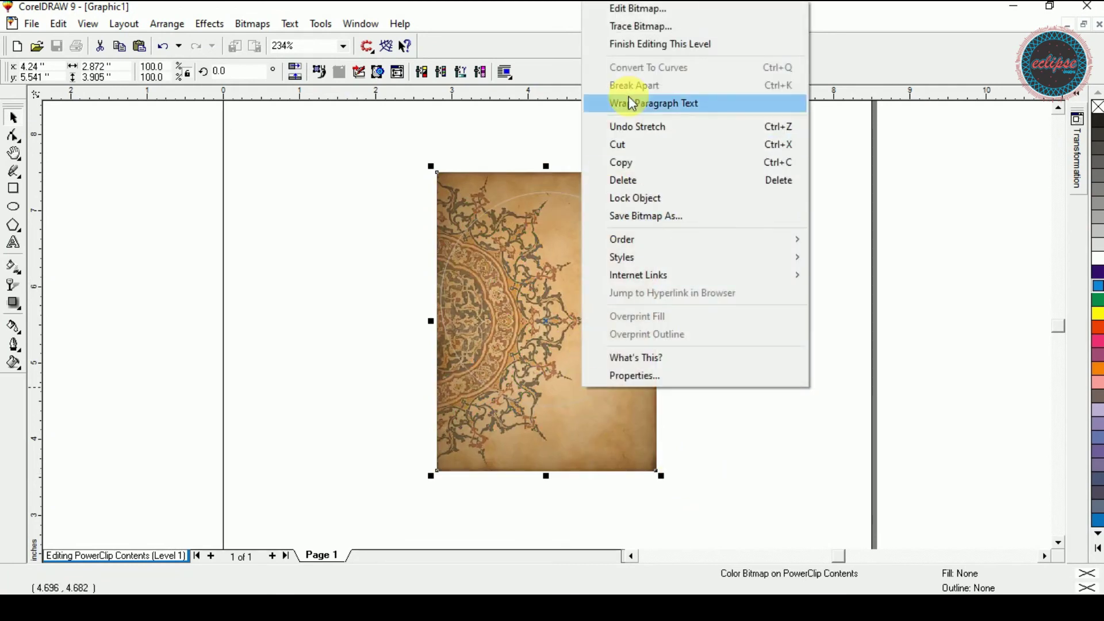
left_click(646, 44)
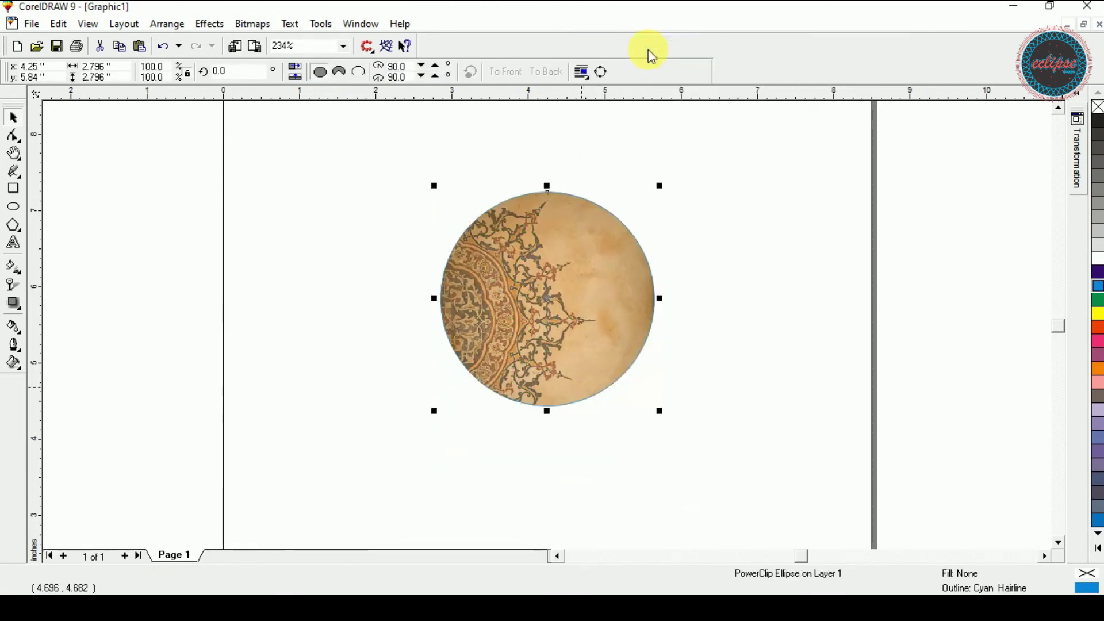
Remove the cyan outline from the PowerClip circle
left_click(706, 399)
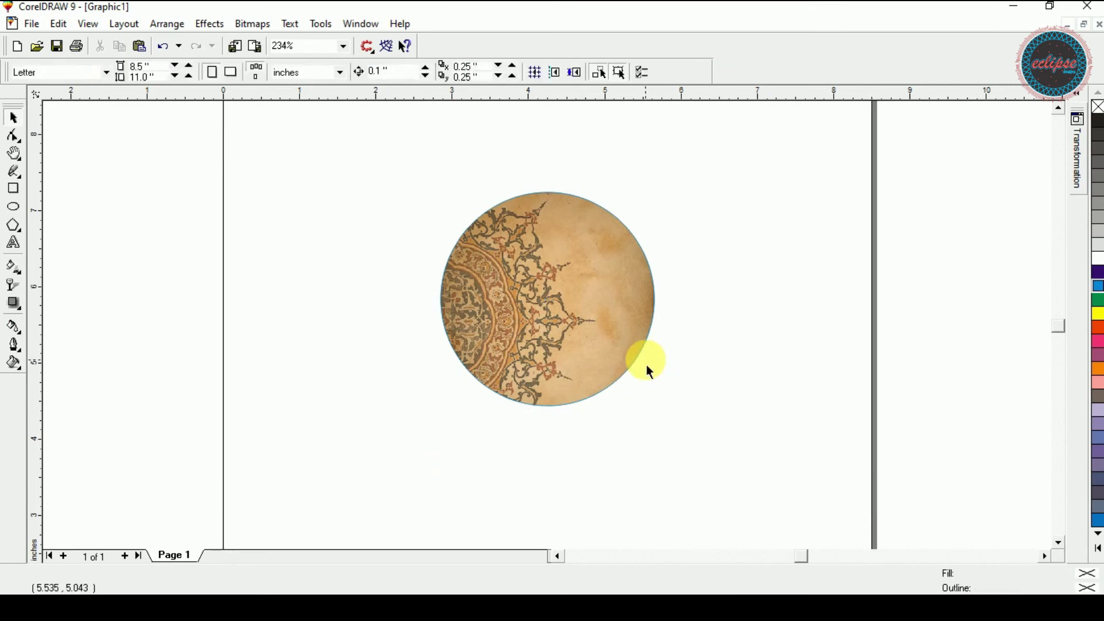
left_click(620, 350)
right_click(1098, 107)
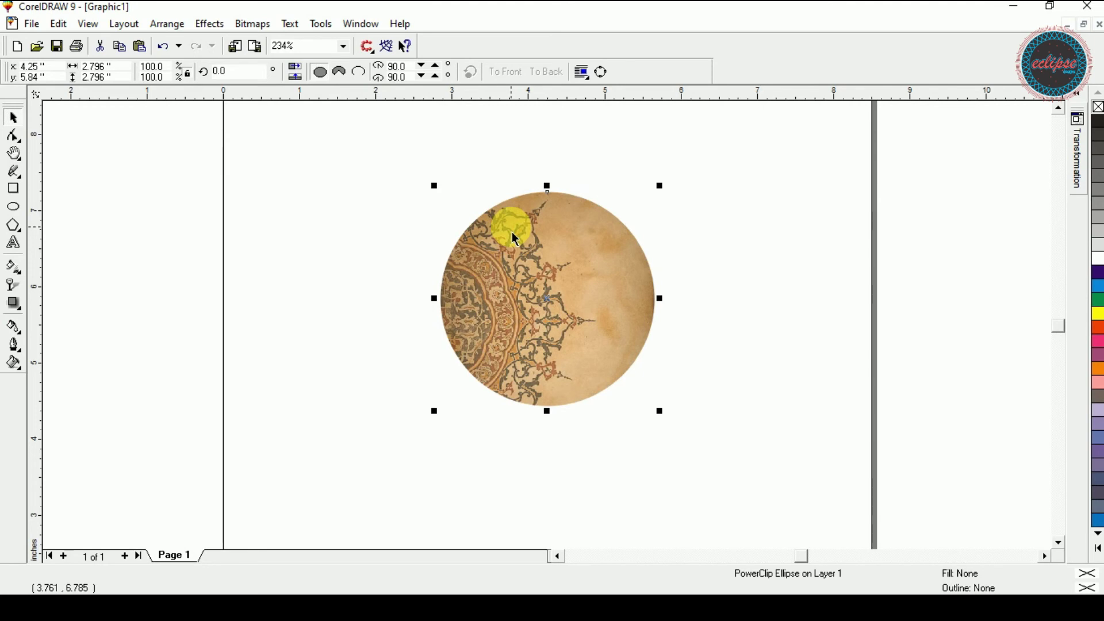
Start exporting the selected circle to the Desktop with the file name circle
left_click(257, 47)
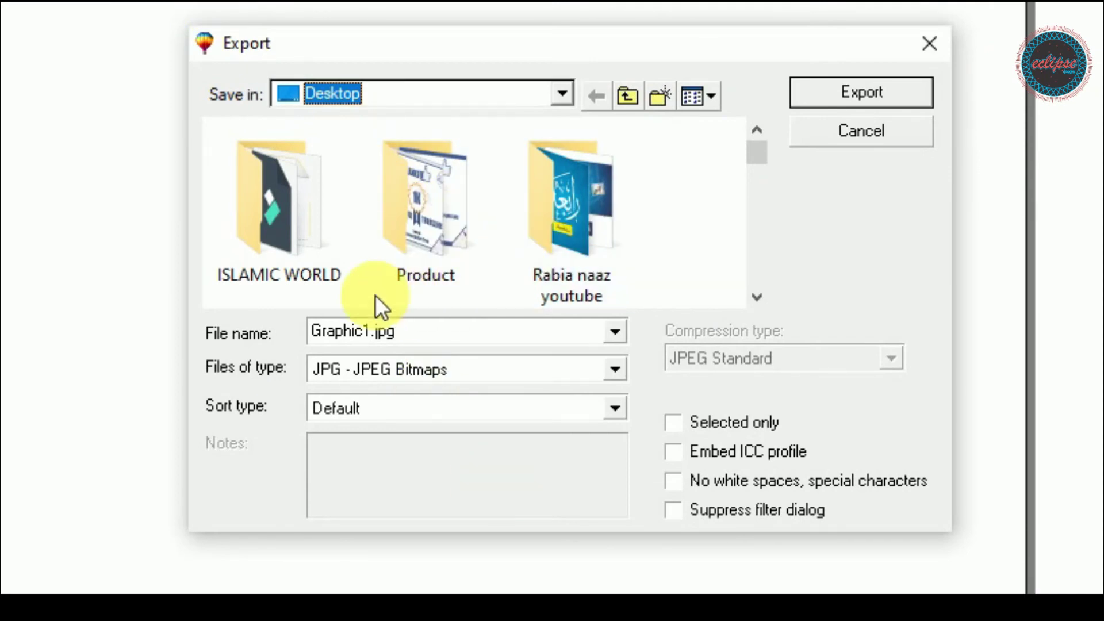
left_click(440, 337)
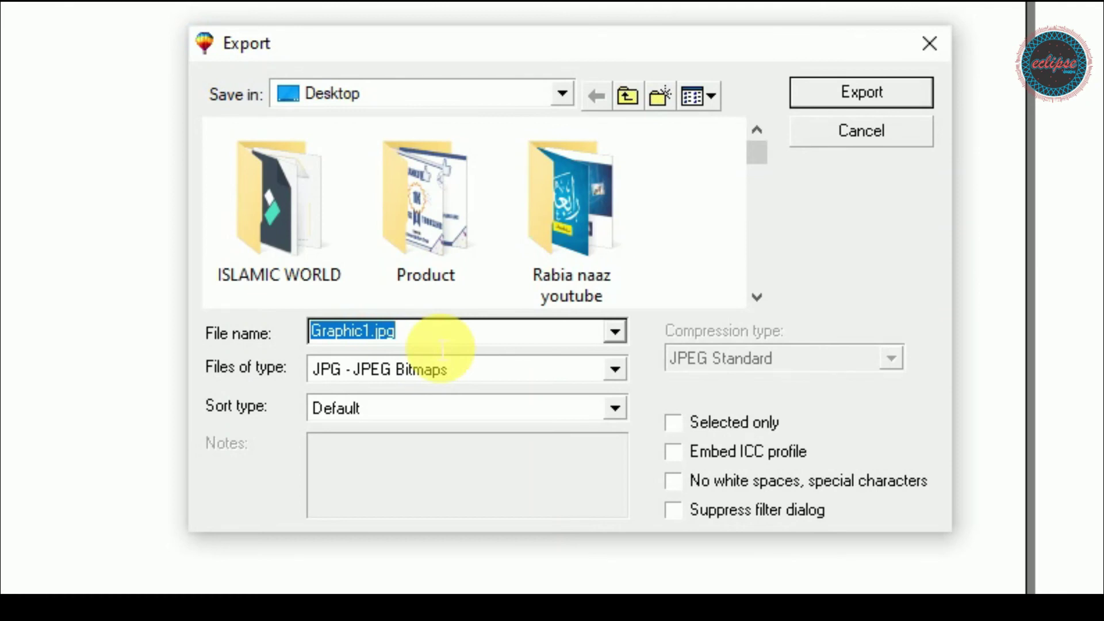
type("circle")
key("BackSpace")
key("BackSpace")
key("BackSpace")
key("BackSpace")
key("BackSpace")
type("ircle")
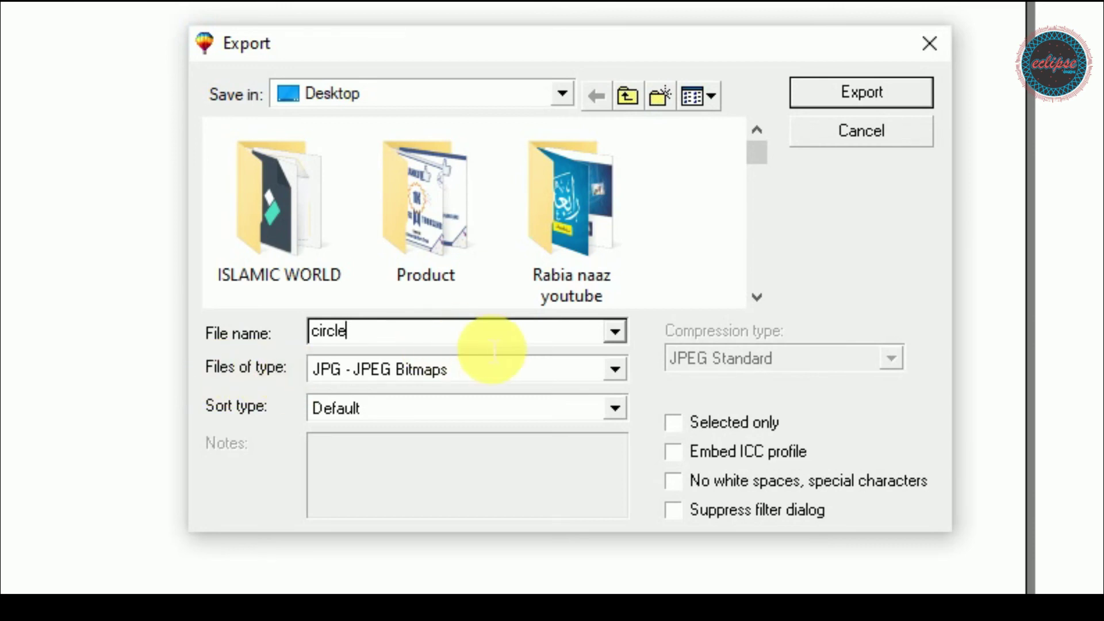
Set the export file type to PNG - Portable Network Graphics and limit the export to the selected object only
left_click(494, 373)
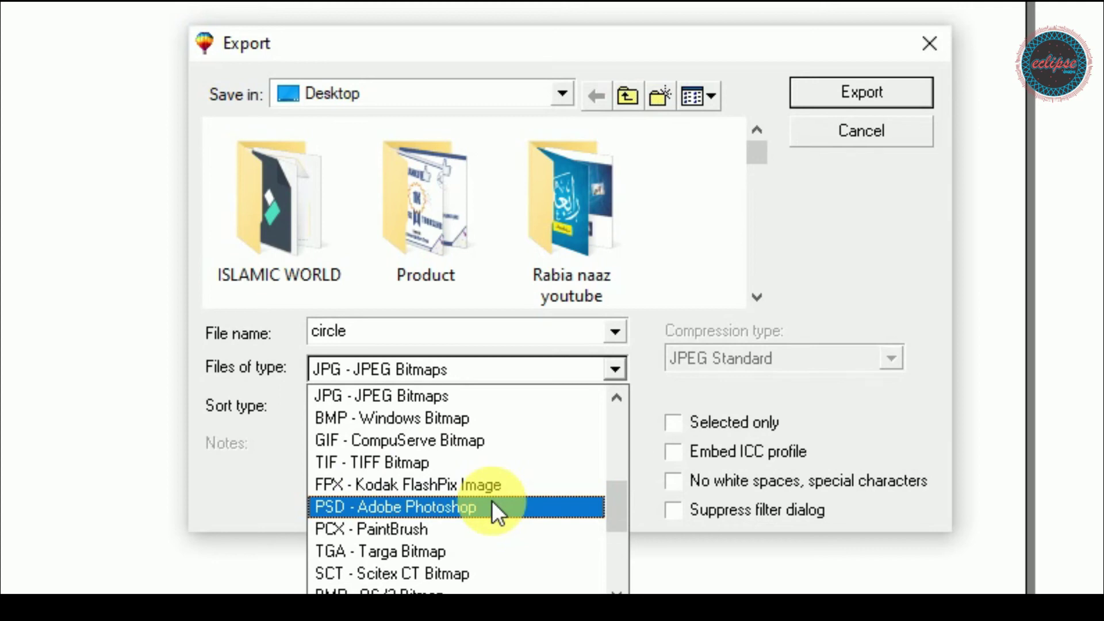
left_click_drag(616, 512, 627, 479)
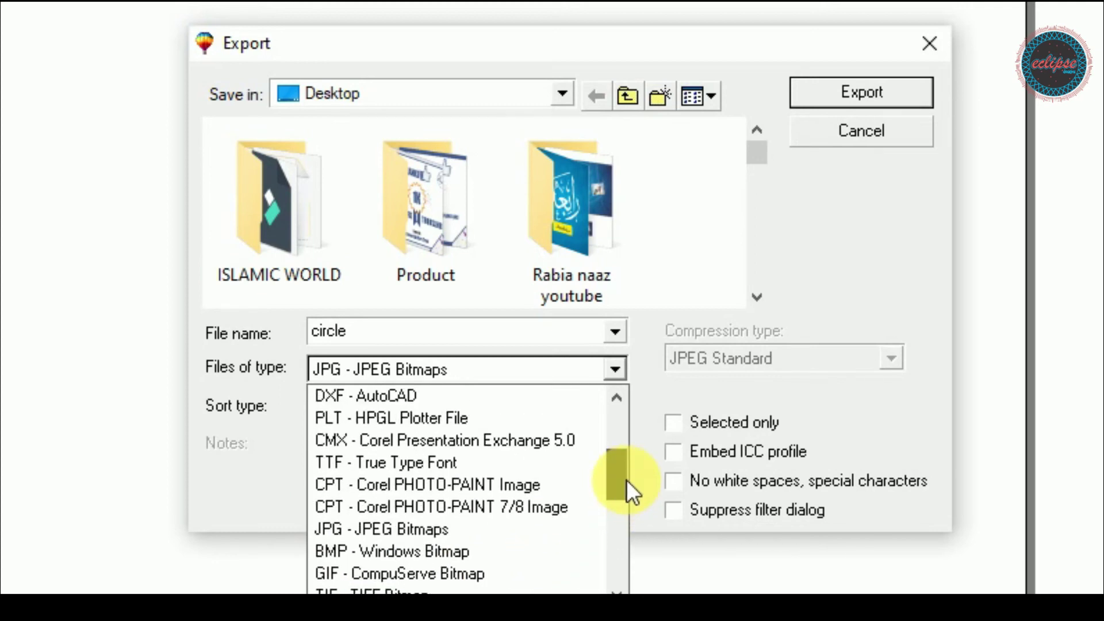
left_click_drag(626, 478, 626, 400)
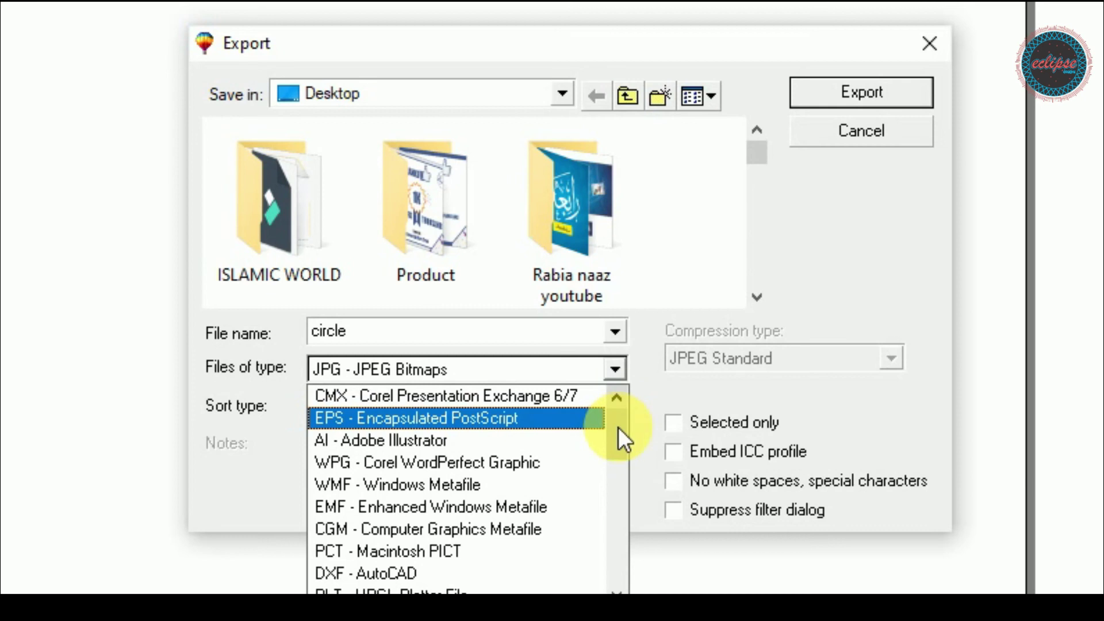
left_click_drag(621, 426, 626, 544)
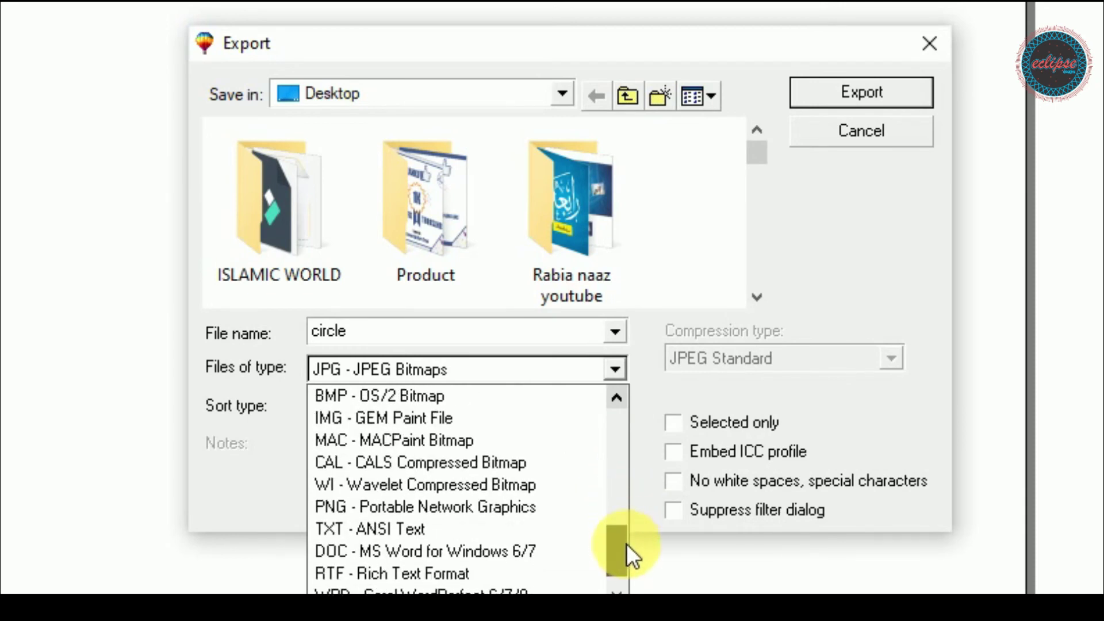
left_click(521, 509)
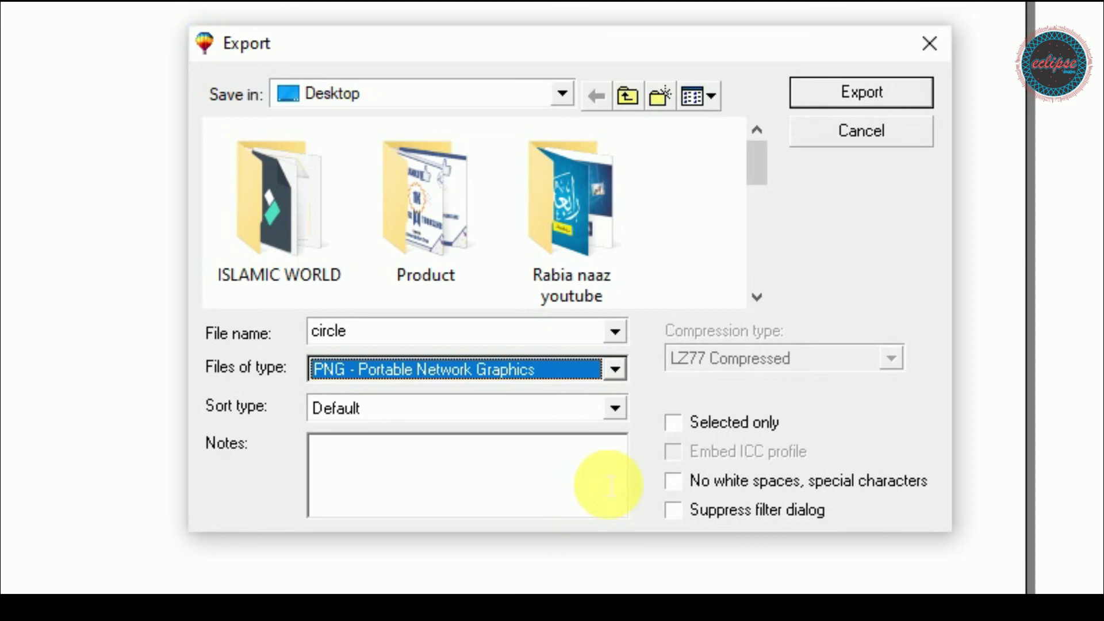
left_click(685, 420)
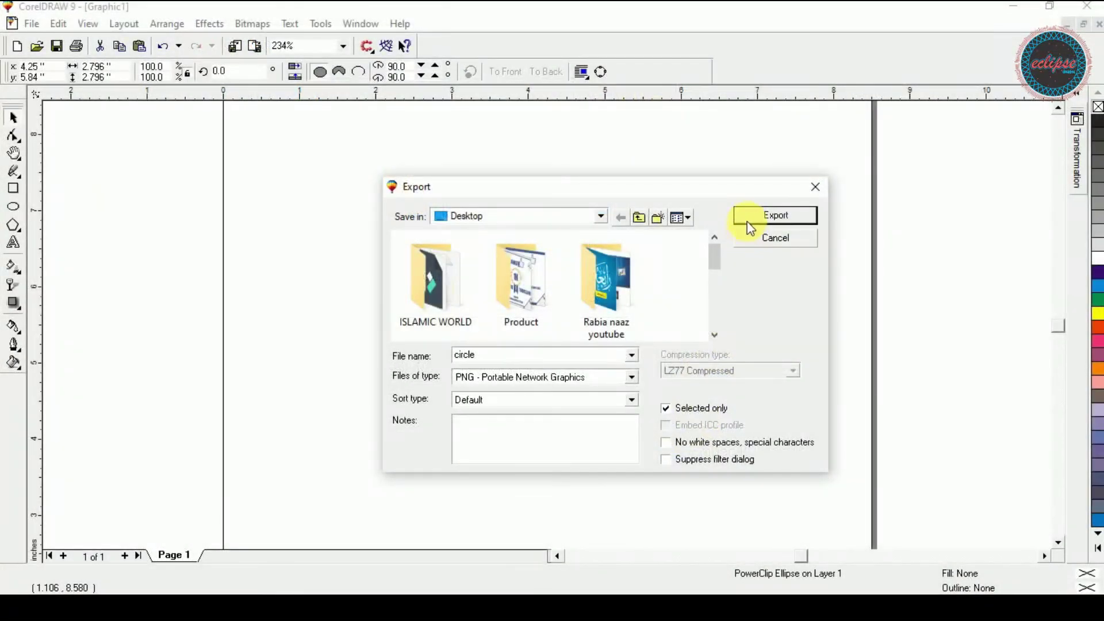
Export the PNG with RGB Color (24-bit), 1 to 1 size and 300 dpi resolution, without interlacing
left_click(750, 223)
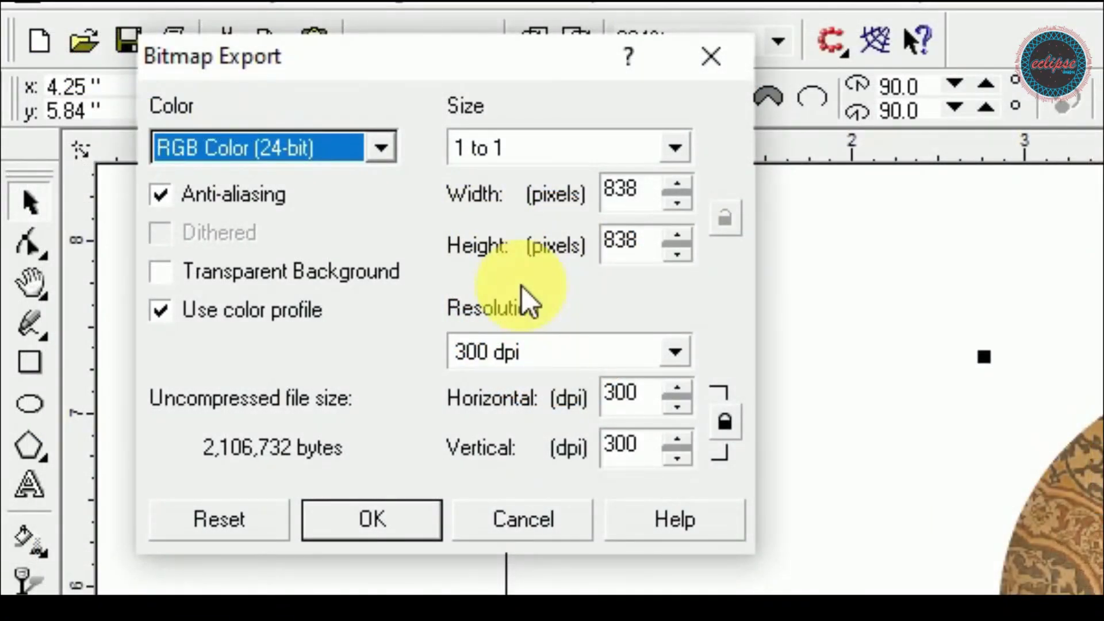
left_click(277, 150)
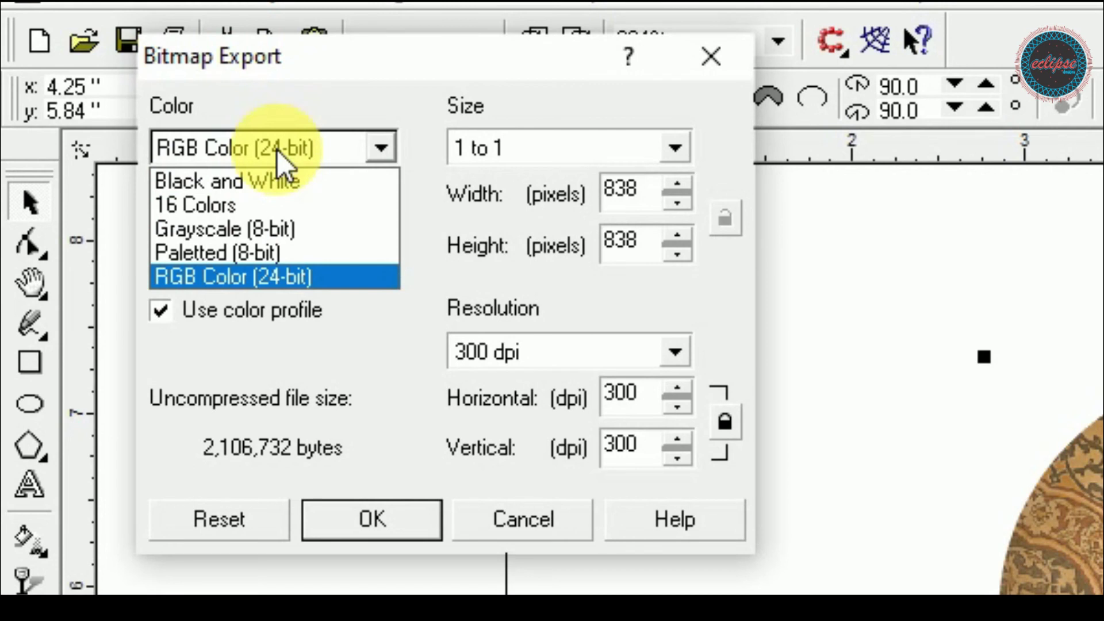
left_click(277, 150)
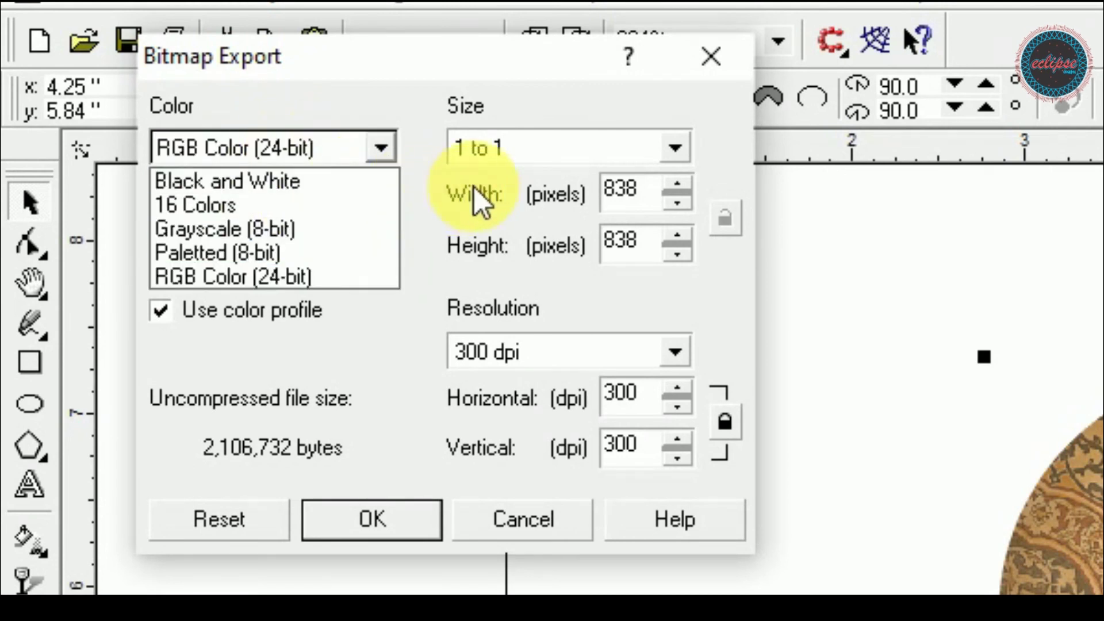
left_click(519, 156)
left_click(519, 161)
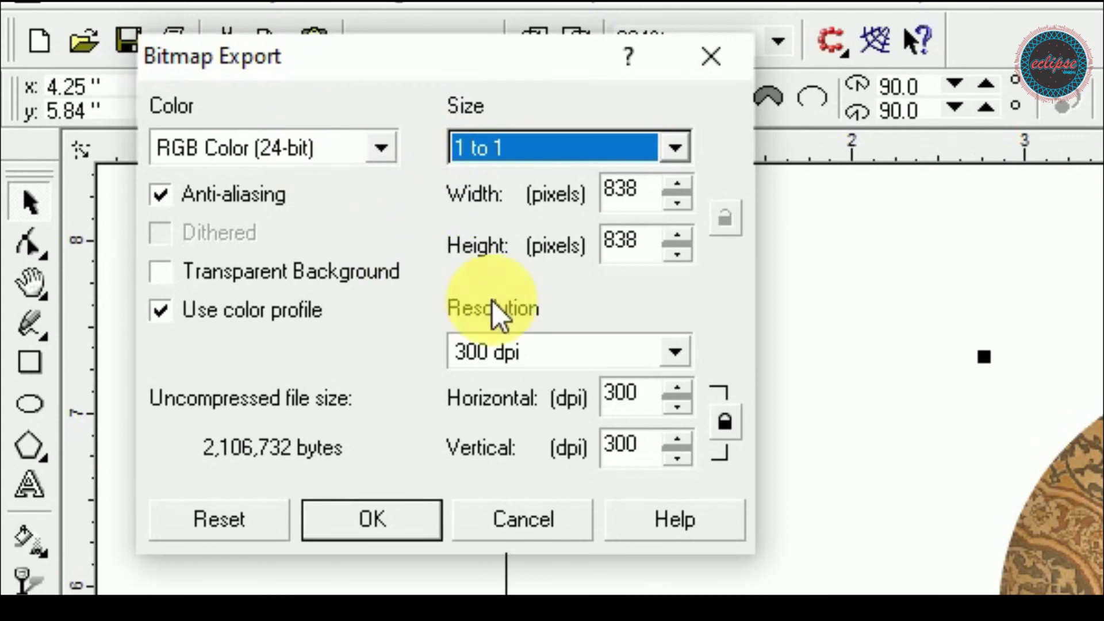
left_click(582, 346)
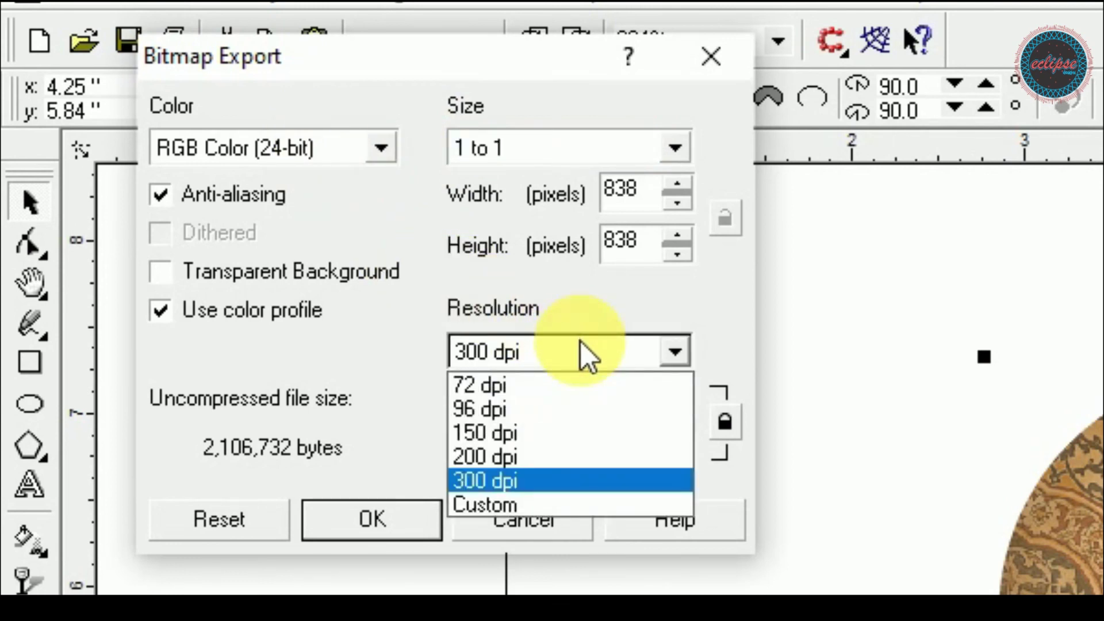
left_click(581, 341)
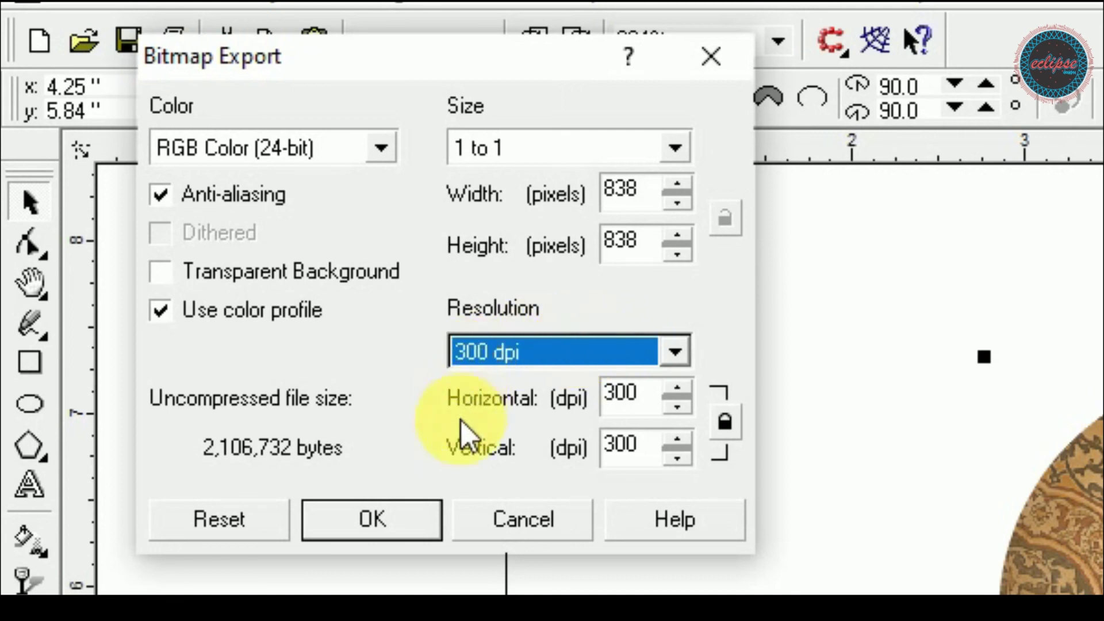
left_click(402, 509)
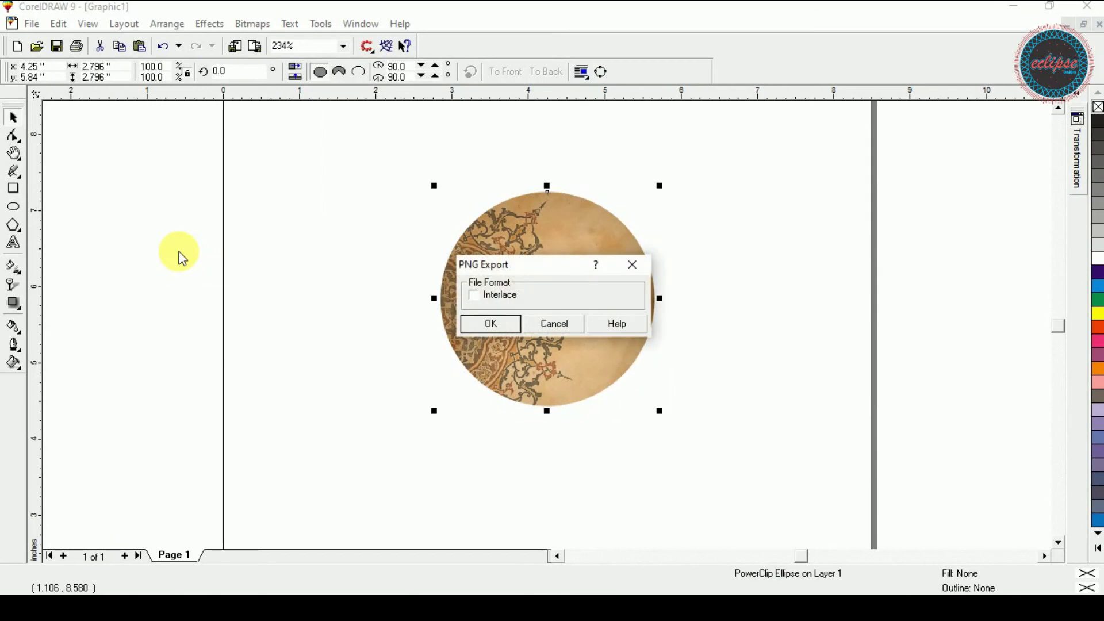
left_click(481, 327)
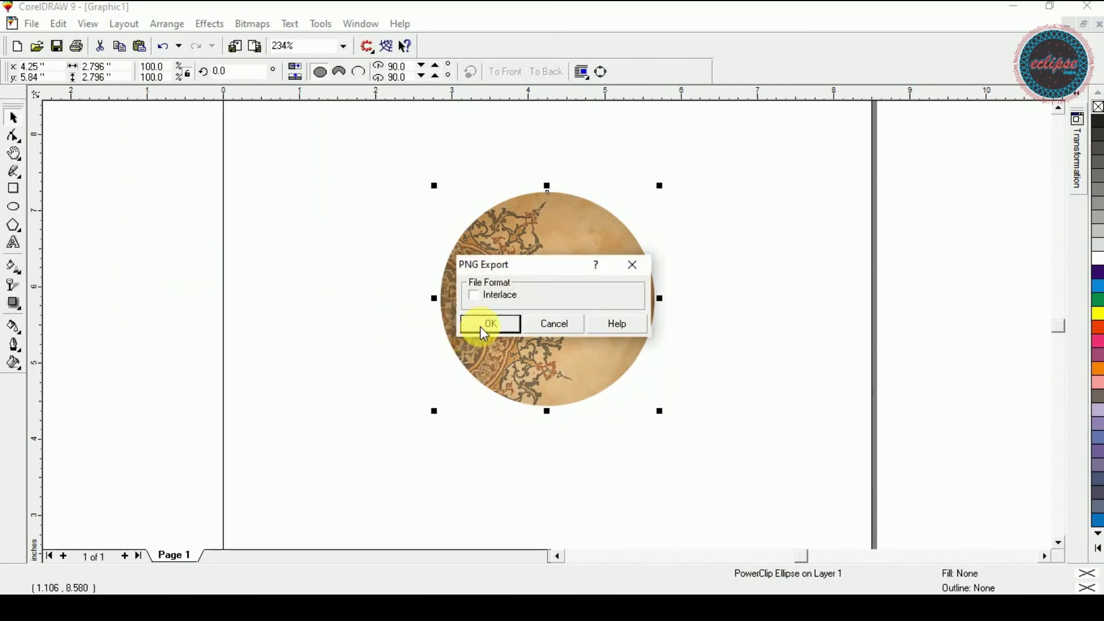
left_click(485, 334)
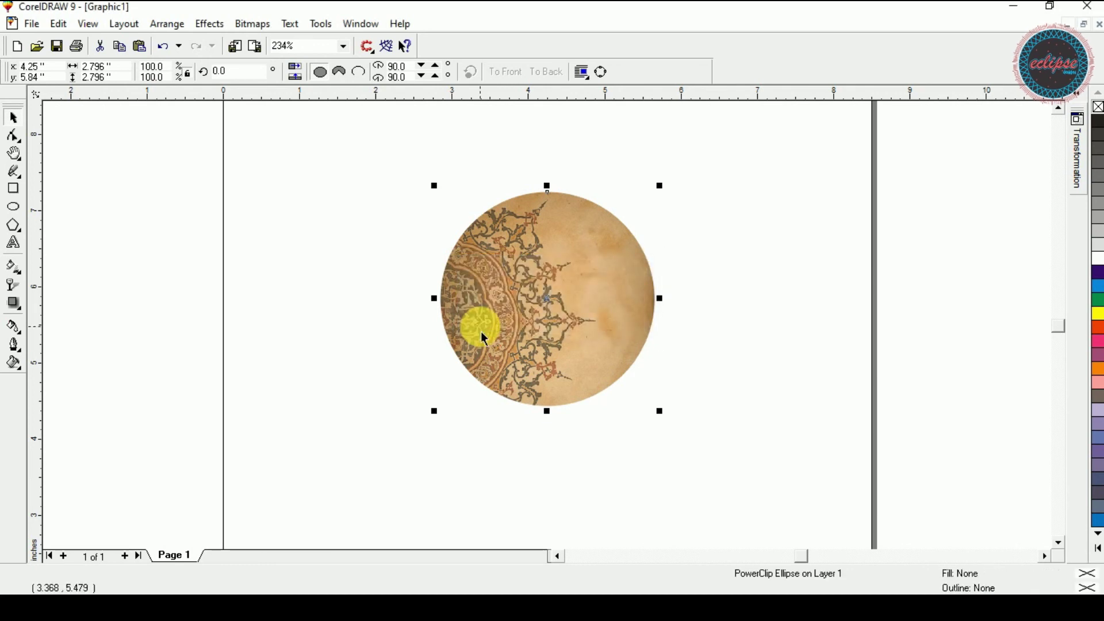
View the exported circle.png from the desktop in Photos, close it, and return to CorelDRAW
key("super+d")
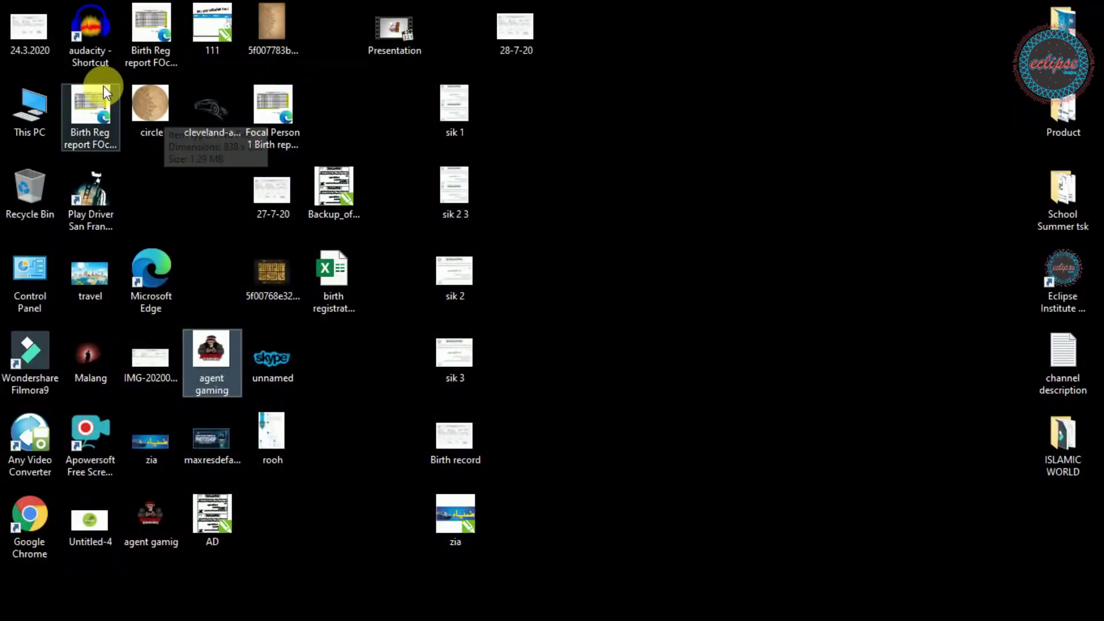
left_click(150, 105)
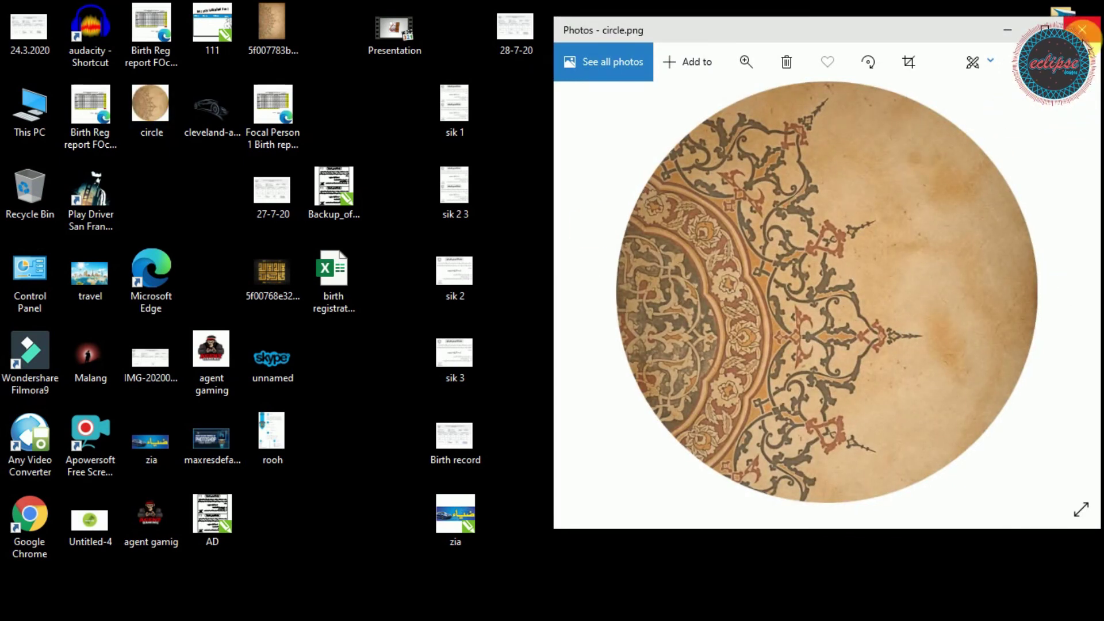
left_click(1082, 28)
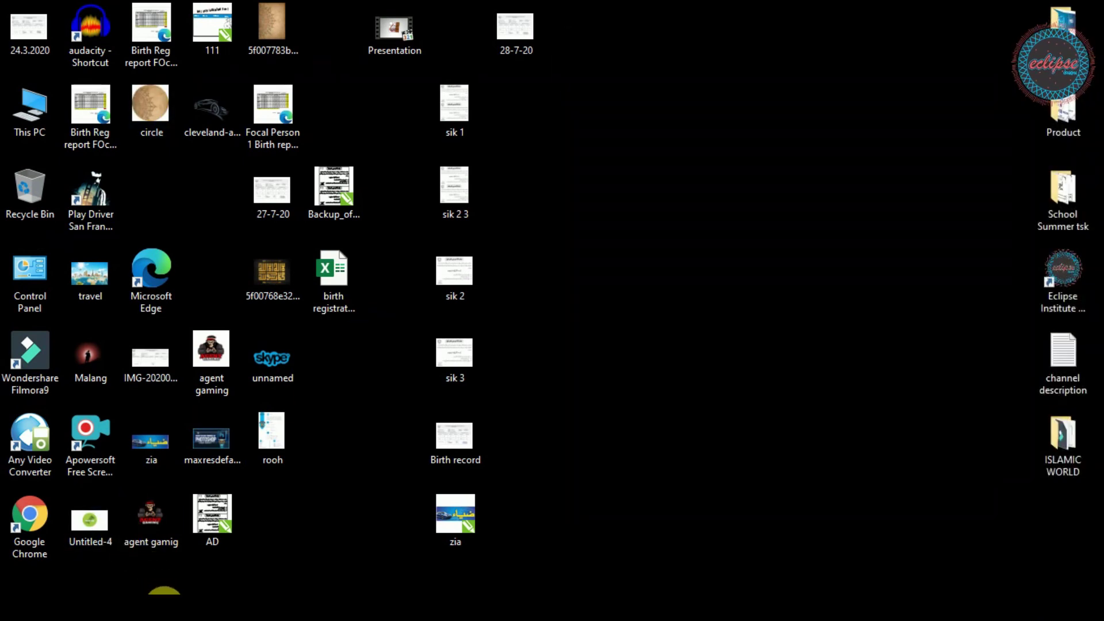
left_click(162, 593)
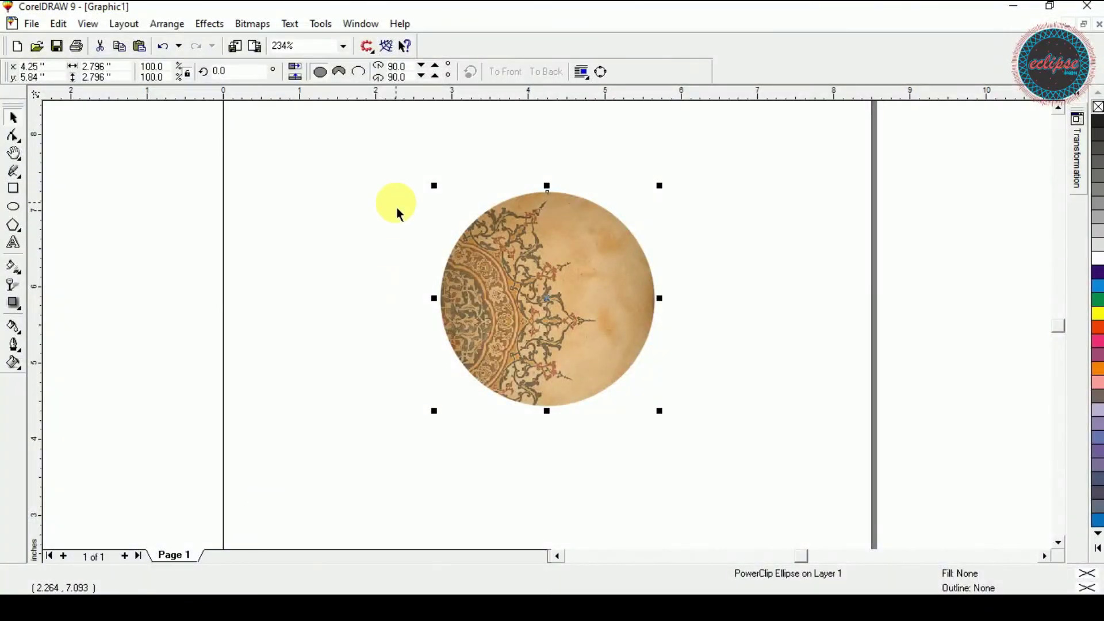
Save the drawing with the clipped circle to the Desktop as Graphic1.cdr, using the CDR - CorelDRAW file type
left_click_drag(421, 164, 744, 431)
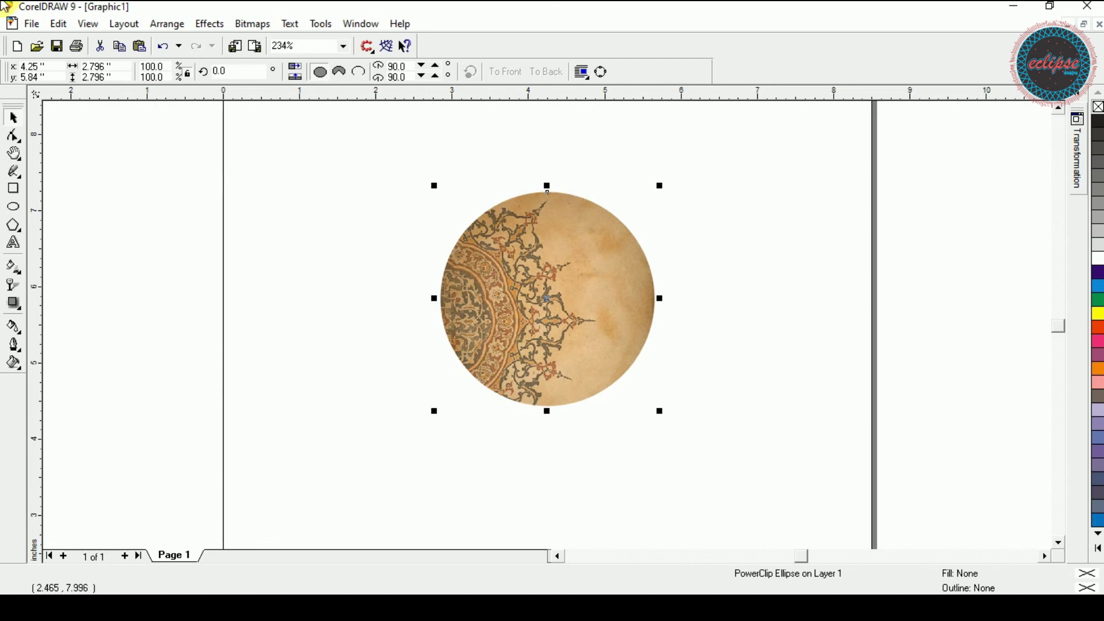
left_click(57, 46)
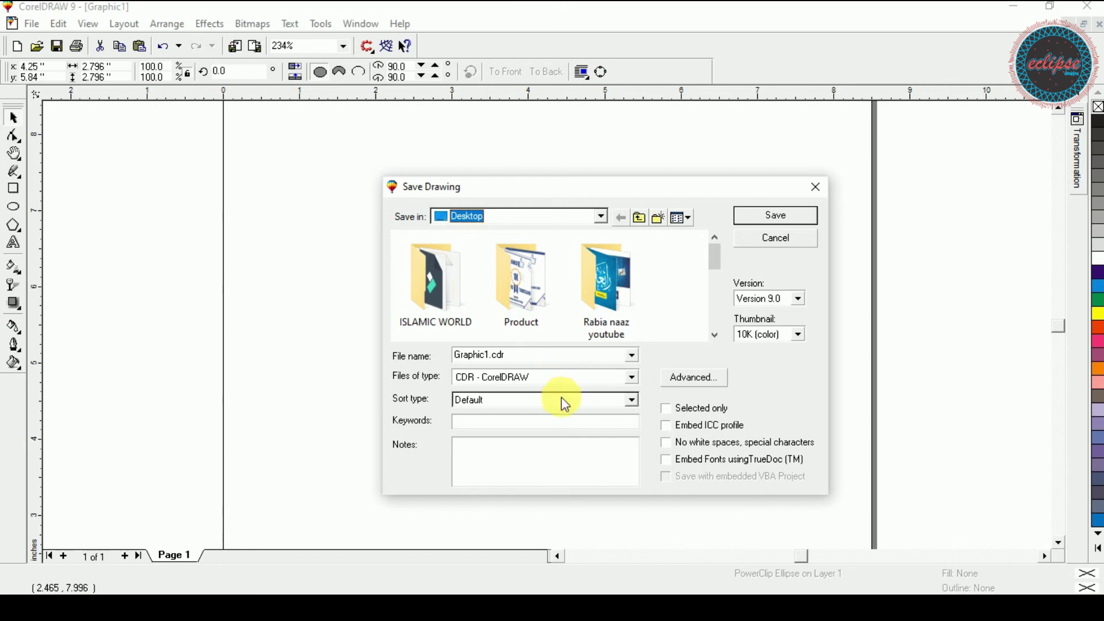
left_click(571, 379)
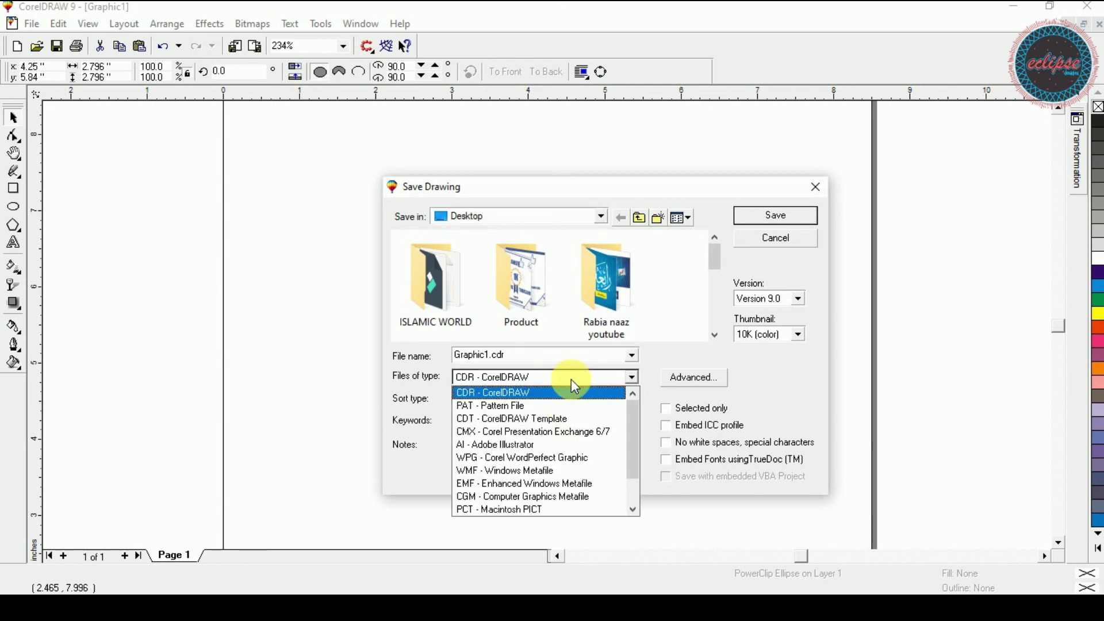
left_click(572, 380)
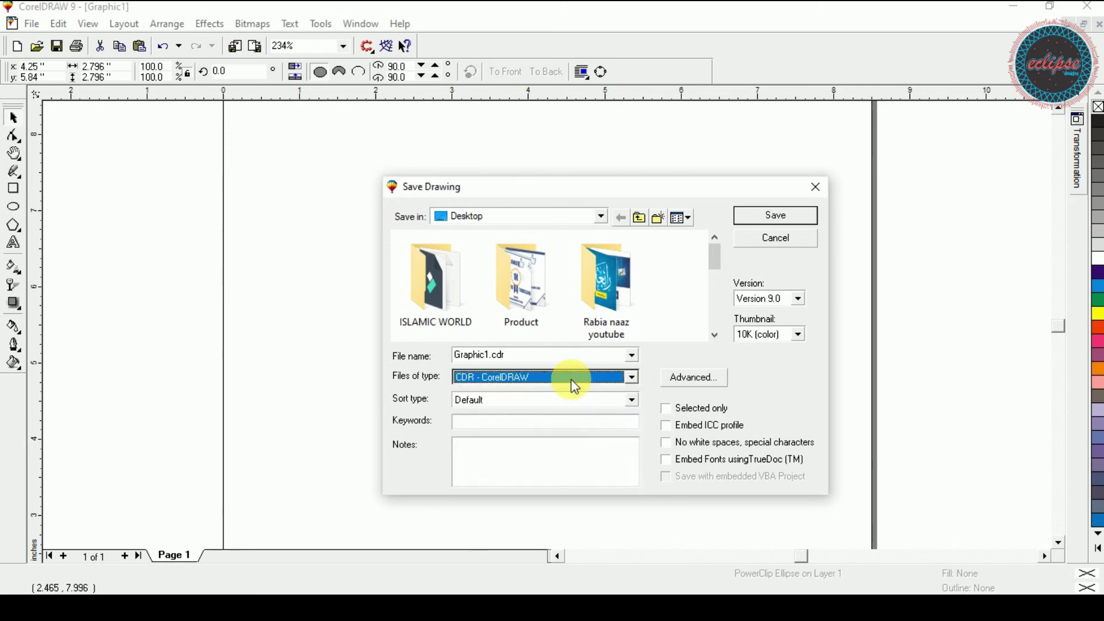
left_click(767, 219)
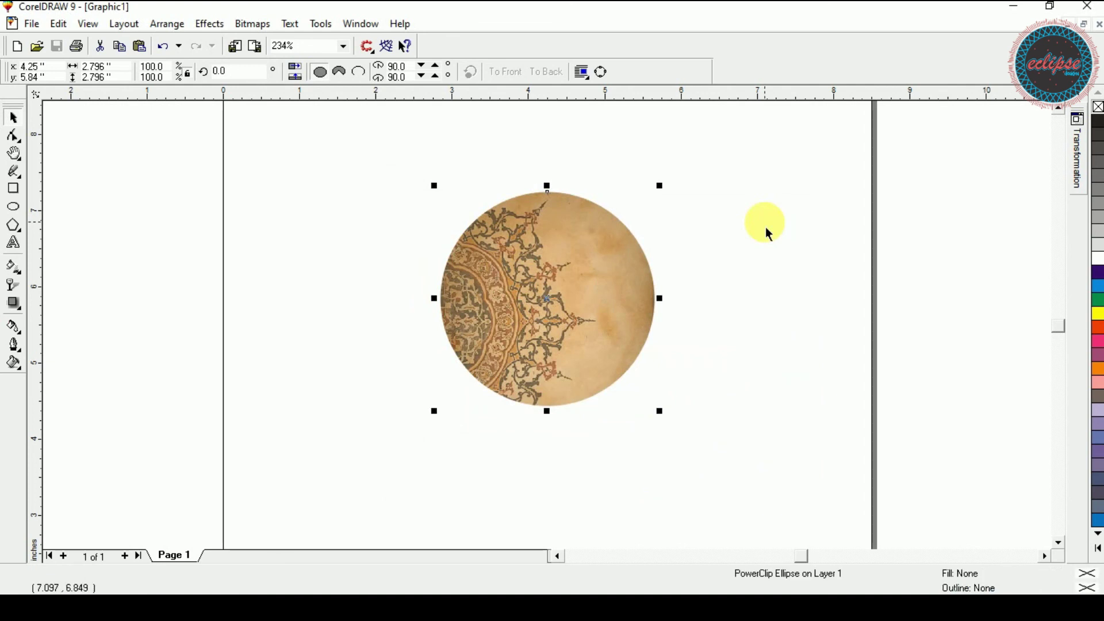
Close the saved drawing, reopen Graphic1 from the Desktop and select the clipped circle
left_click(1099, 26)
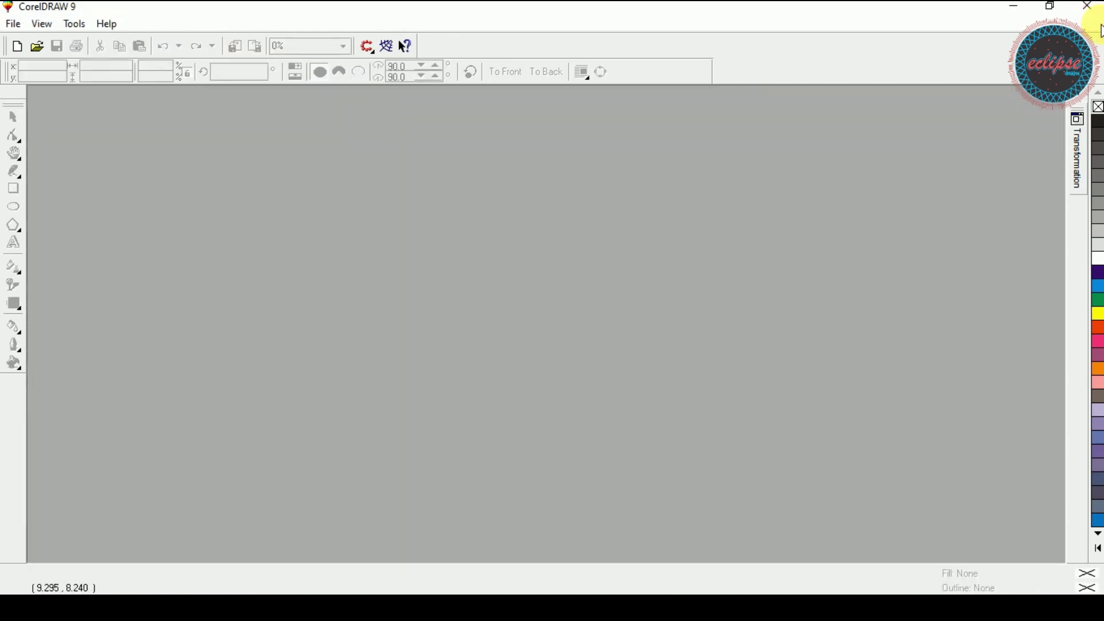
left_click(45, 49)
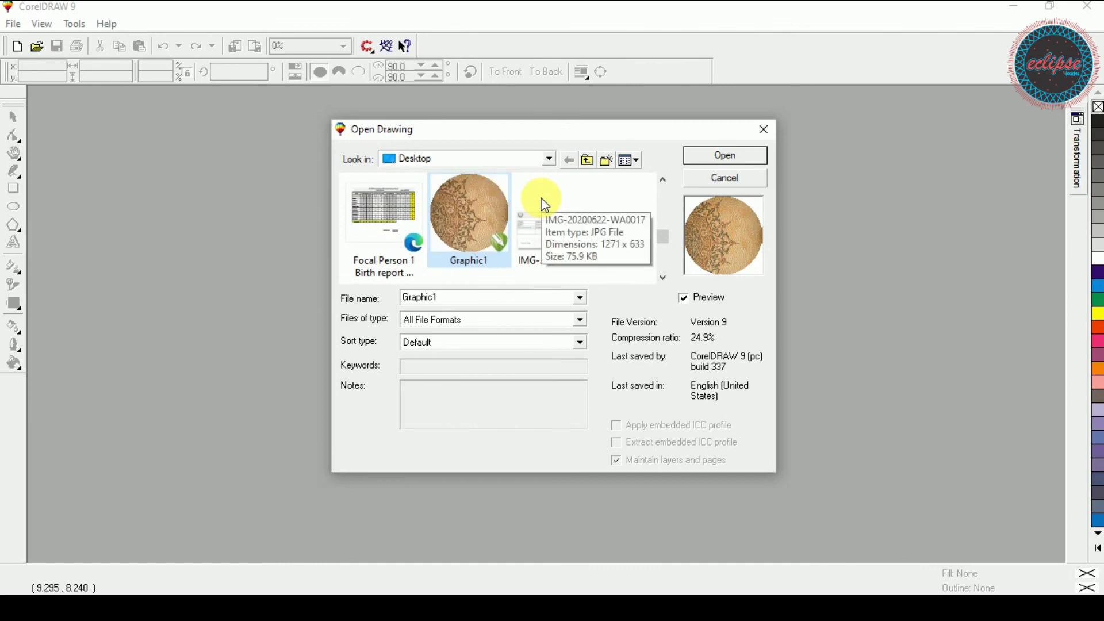
key("Return")
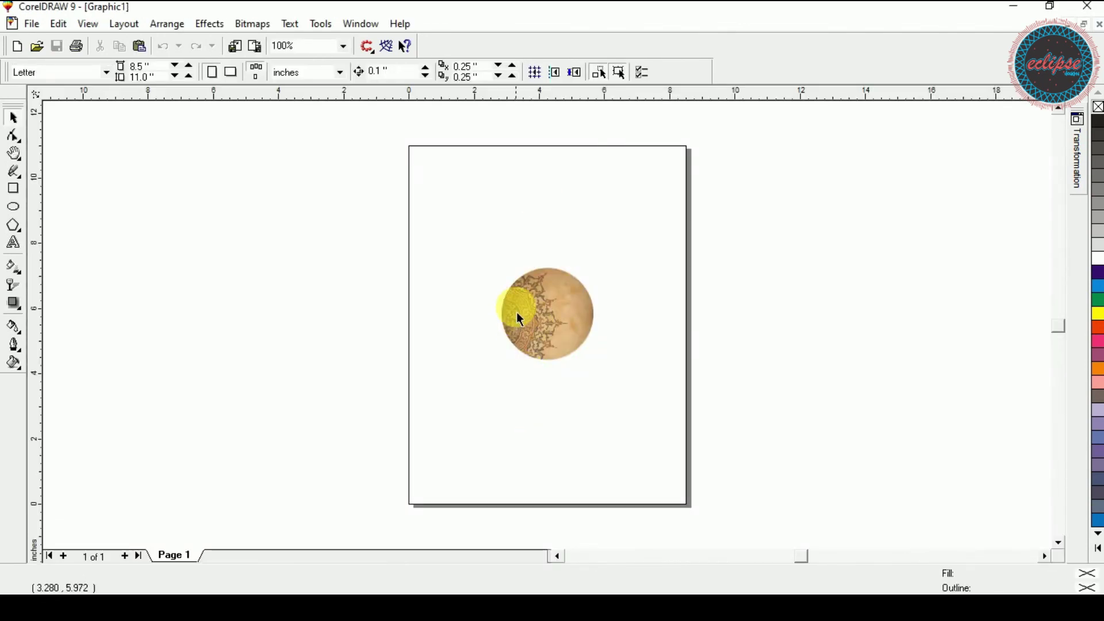
left_click(517, 311)
left_click(517, 312)
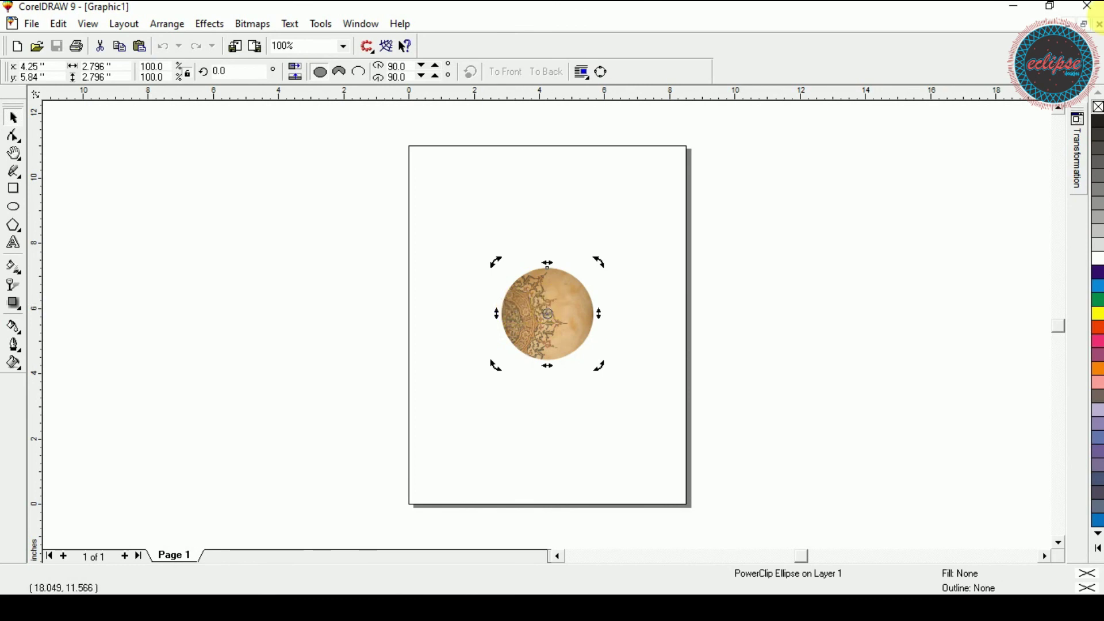
Close the drawing again and open the Graphic1 file directly from the Windows desktop
left_click(1098, 26)
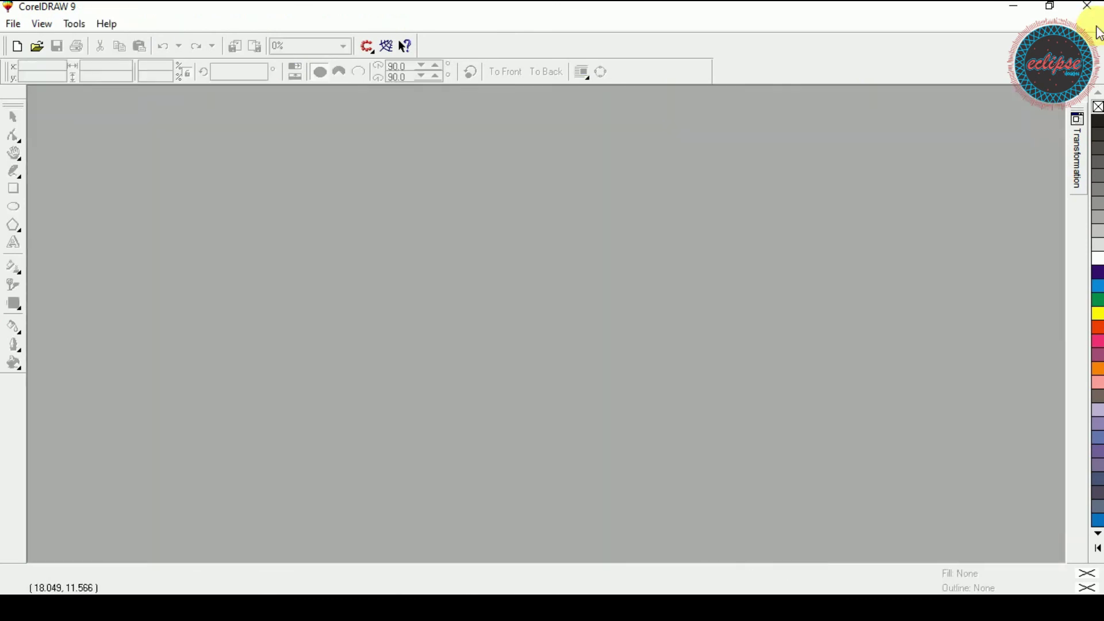
key("super")
key("super")
key("super+d")
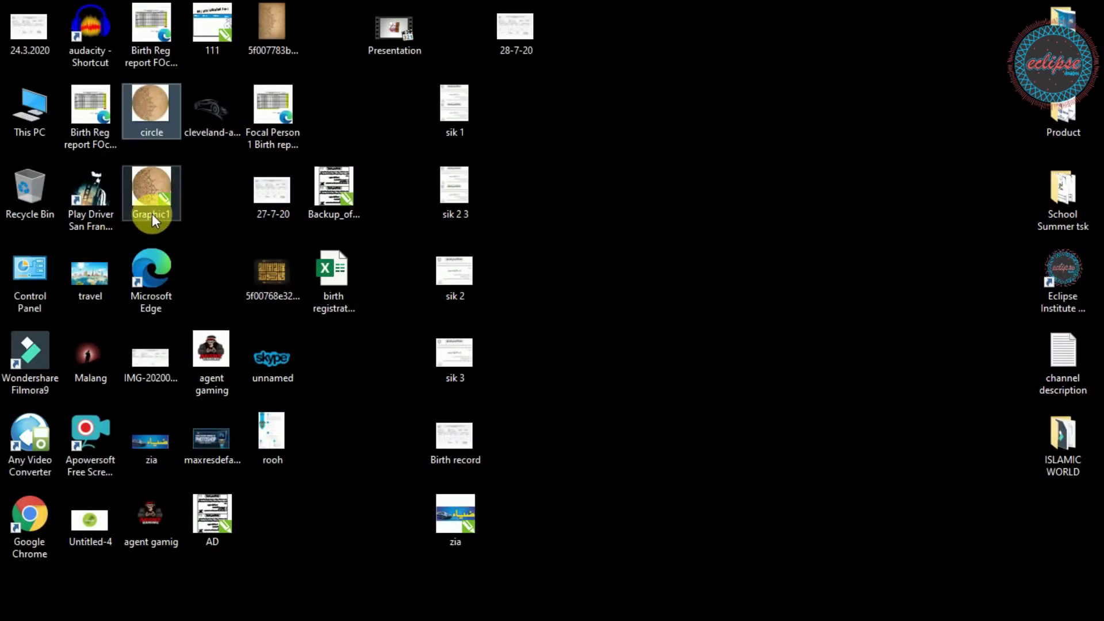
mouse_move(152, 214)
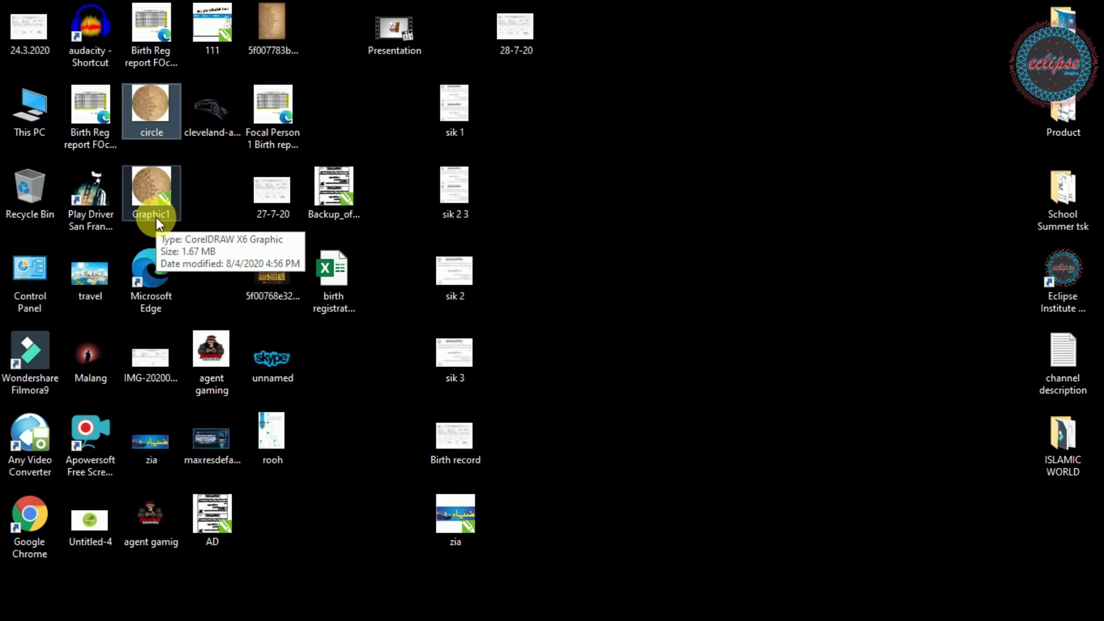
double_click(153, 189)
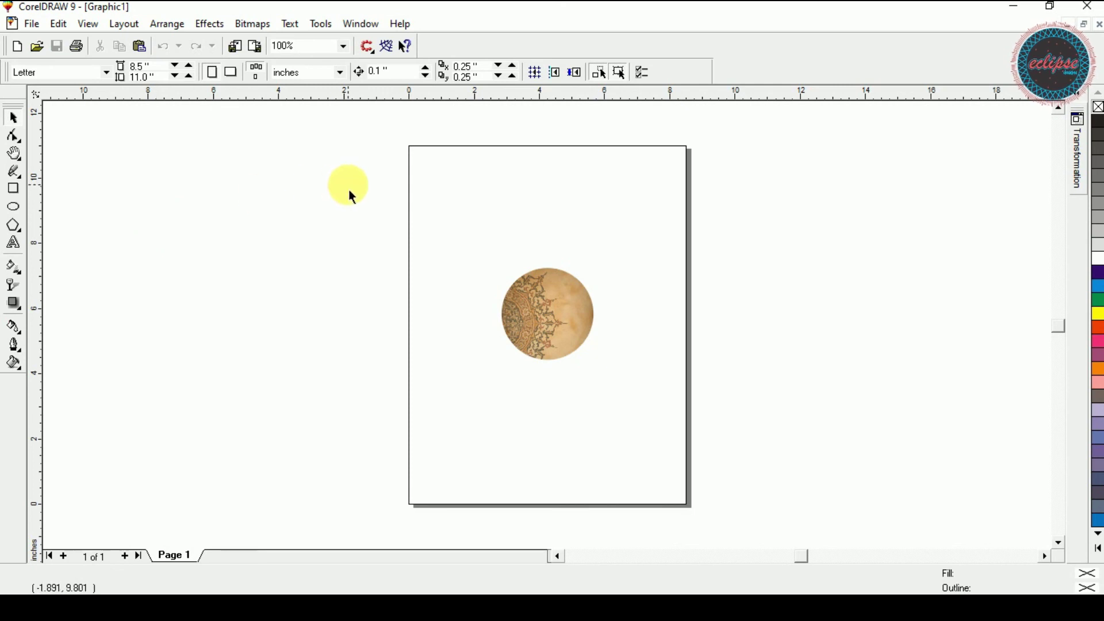
Place two duplicates in a row to the right of the clipped circle using the Position transformation with a 2.796 in horizontal offset
left_click_drag(445, 233, 614, 397)
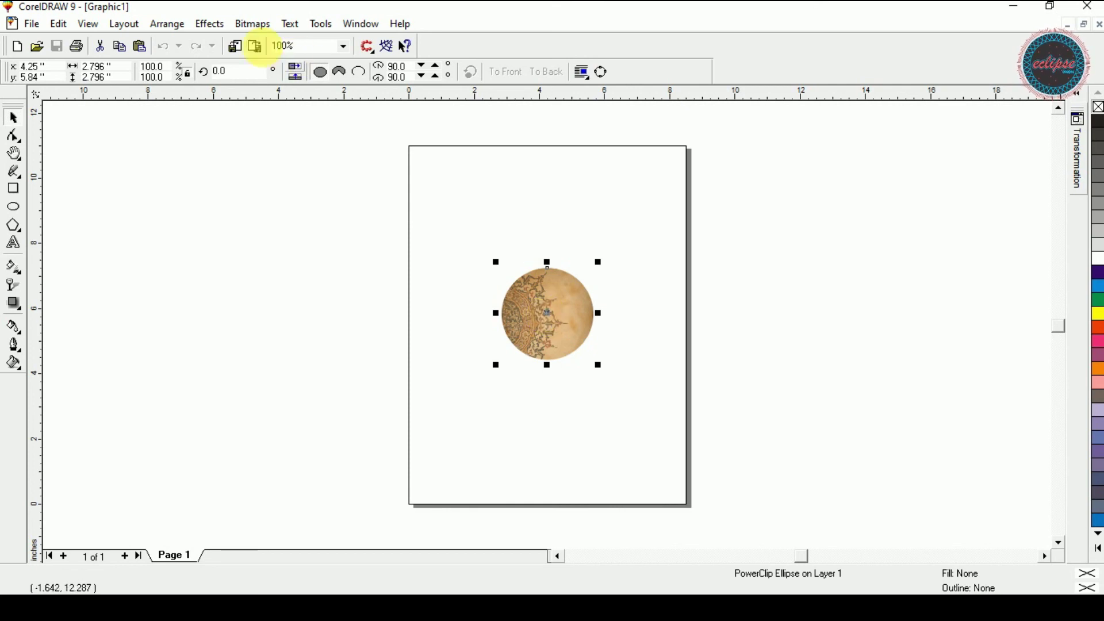
left_click(167, 25)
left_click(209, 42)
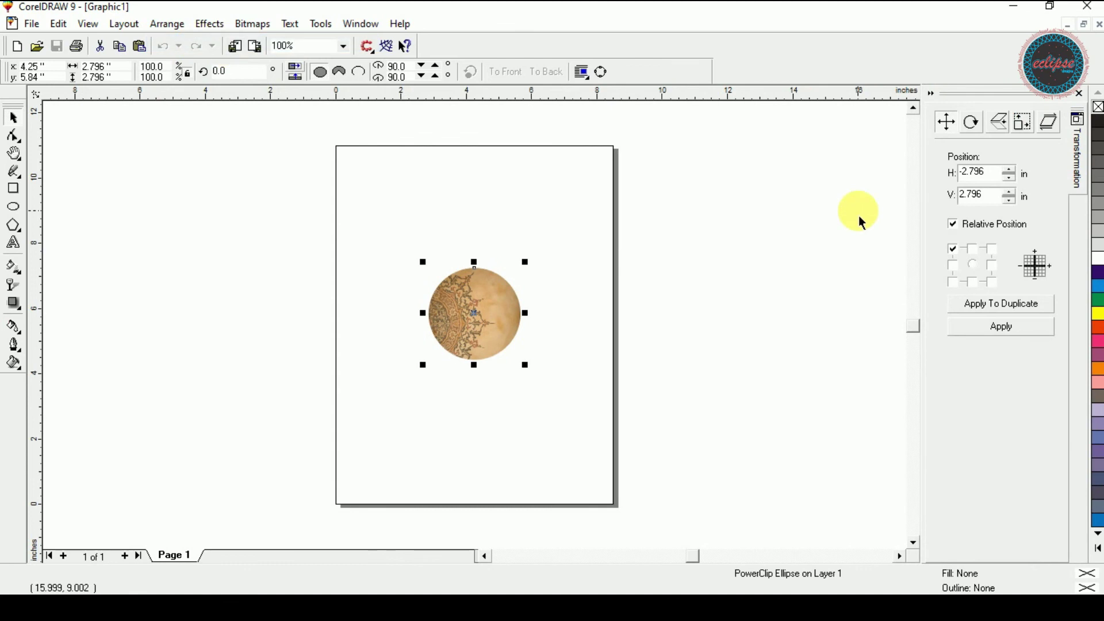
left_click(994, 266)
left_click(1002, 304)
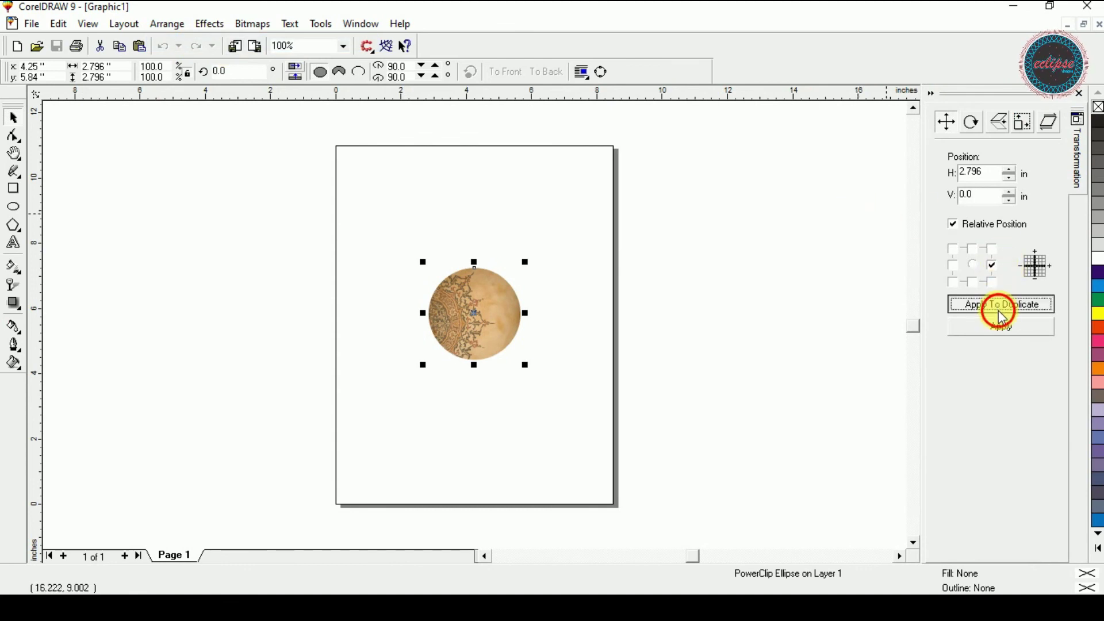
left_click(1001, 304)
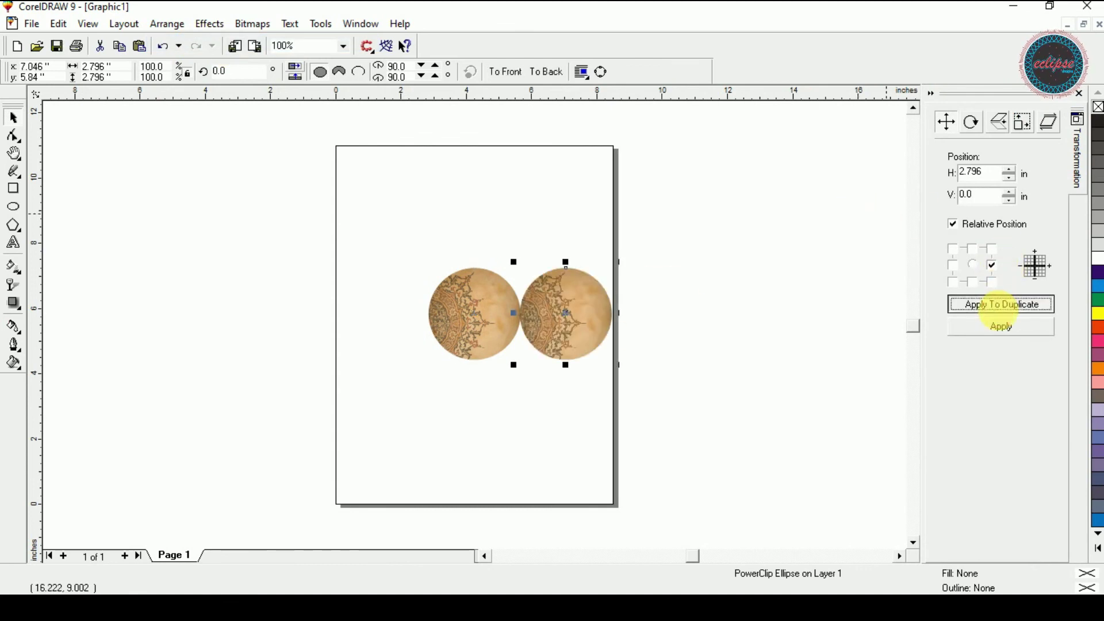
Place two duplicates in a row to the left of the original circle with a horizontal offset of -2.796 in
left_click(490, 305)
left_click(954, 265)
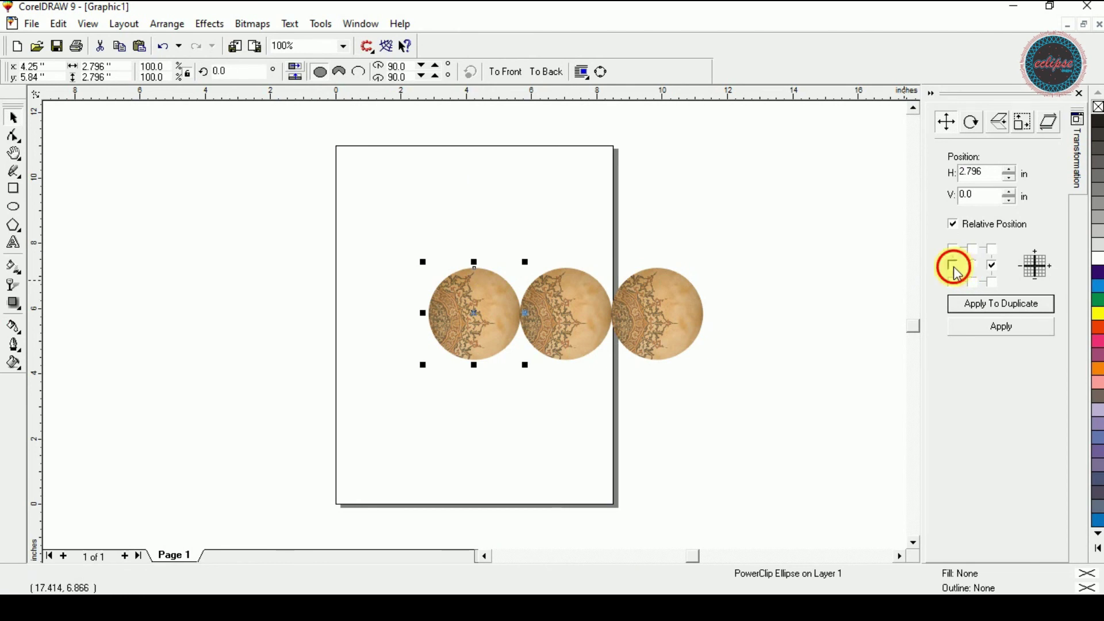
left_click(966, 304)
left_click(966, 304)
Place one duplicate directly below the original circle with a vertical offset of -2.796 in
left_click(475, 308)
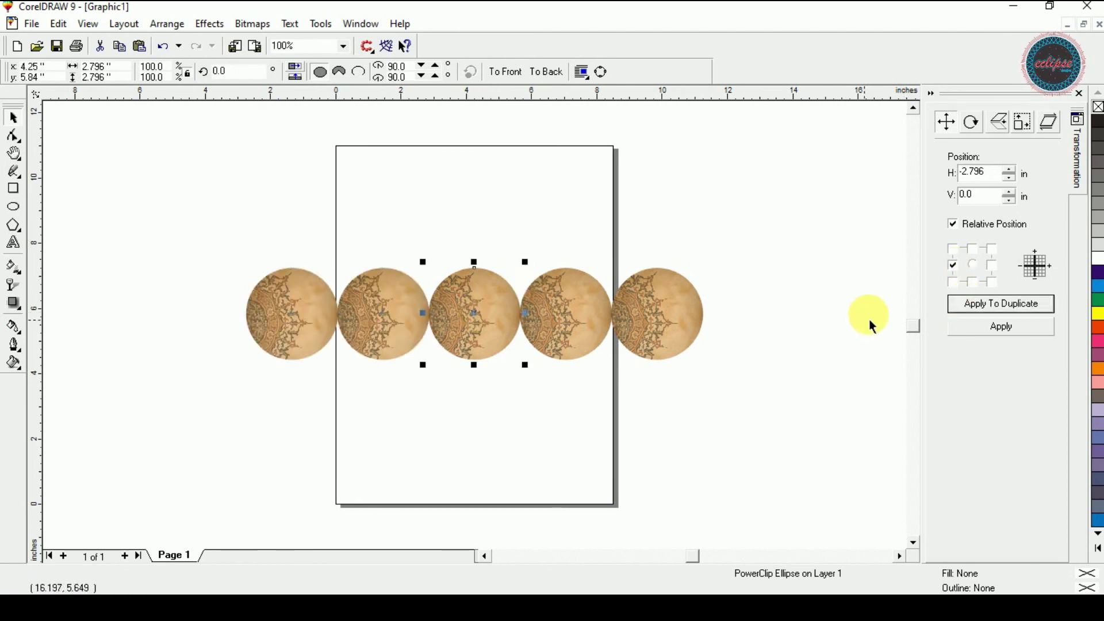
left_click(973, 283)
left_click(979, 303)
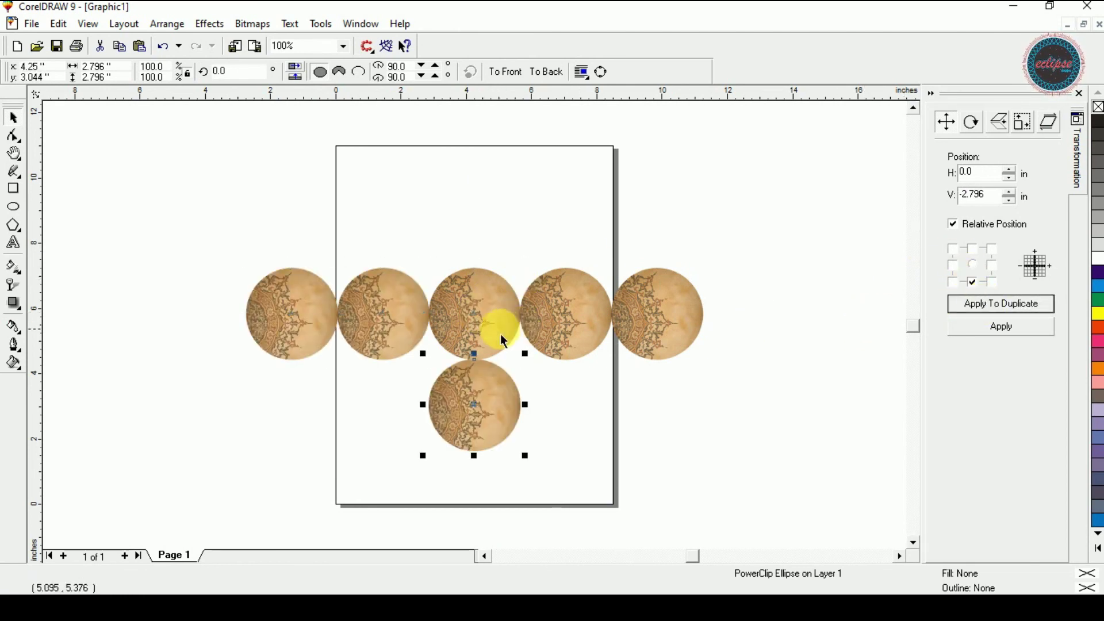
Place two duplicates diagonally down to the right of the original circle, offset 2.796 in horizontally and -2.796 in vertically, and close the Transformation settings
left_click(488, 332)
left_click(992, 283)
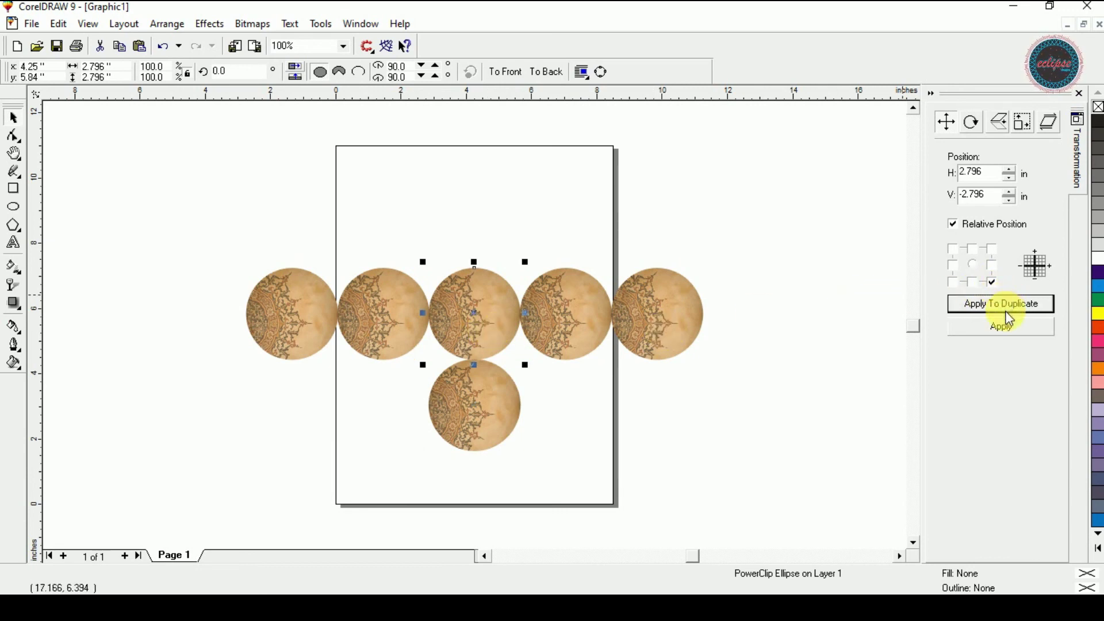
left_click(1006, 309)
left_click(1007, 312)
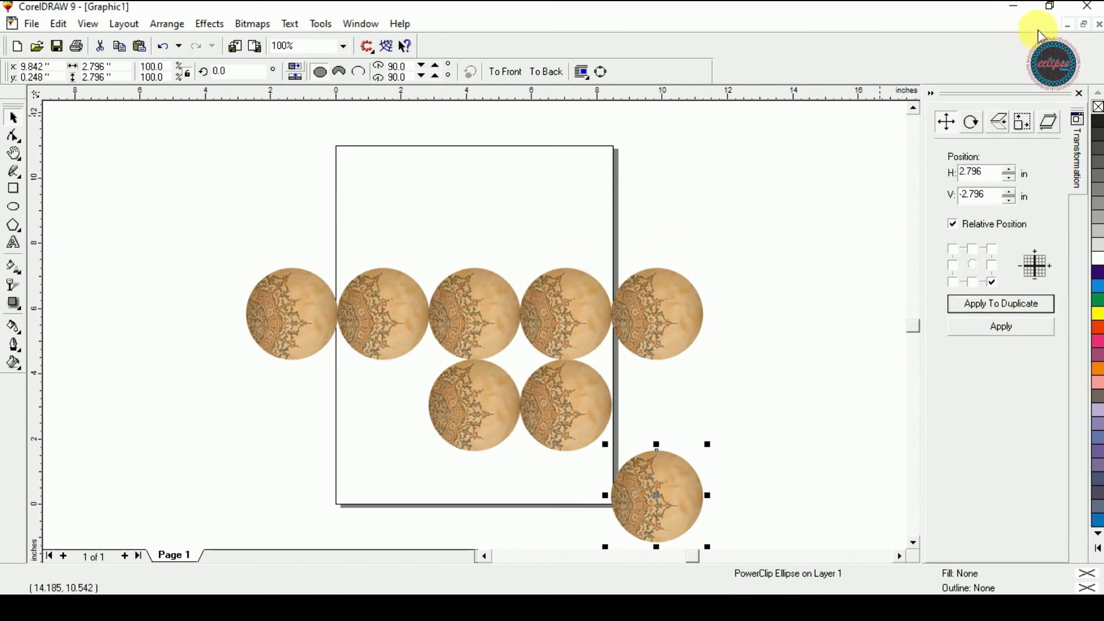
left_click(1081, 94)
left_click(168, 24)
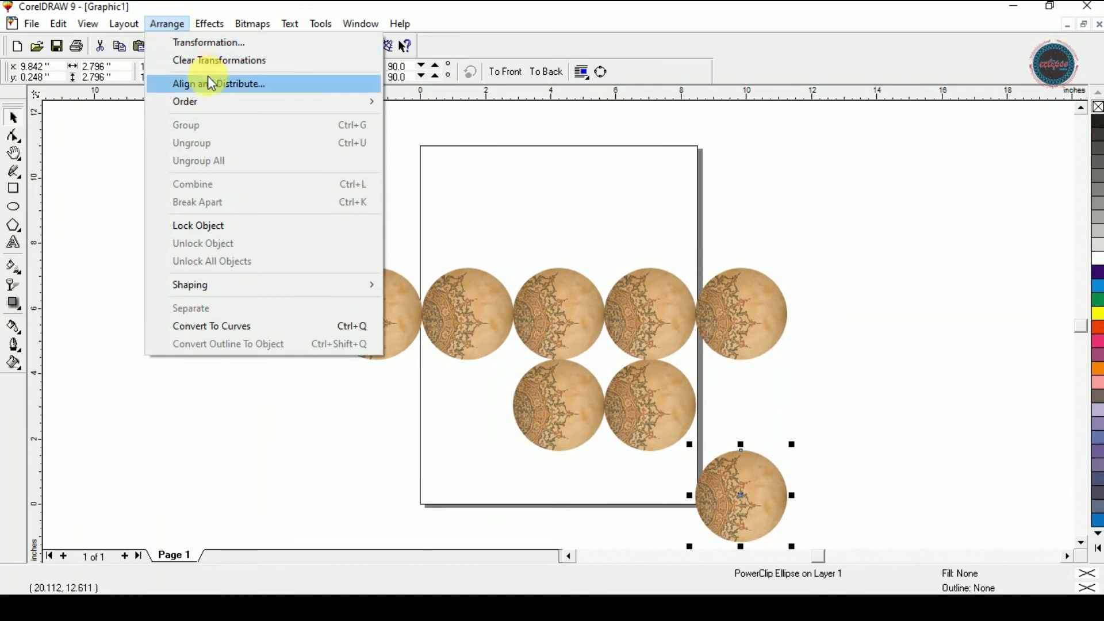
mouse_move(240, 28)
mouse_move(289, 24)
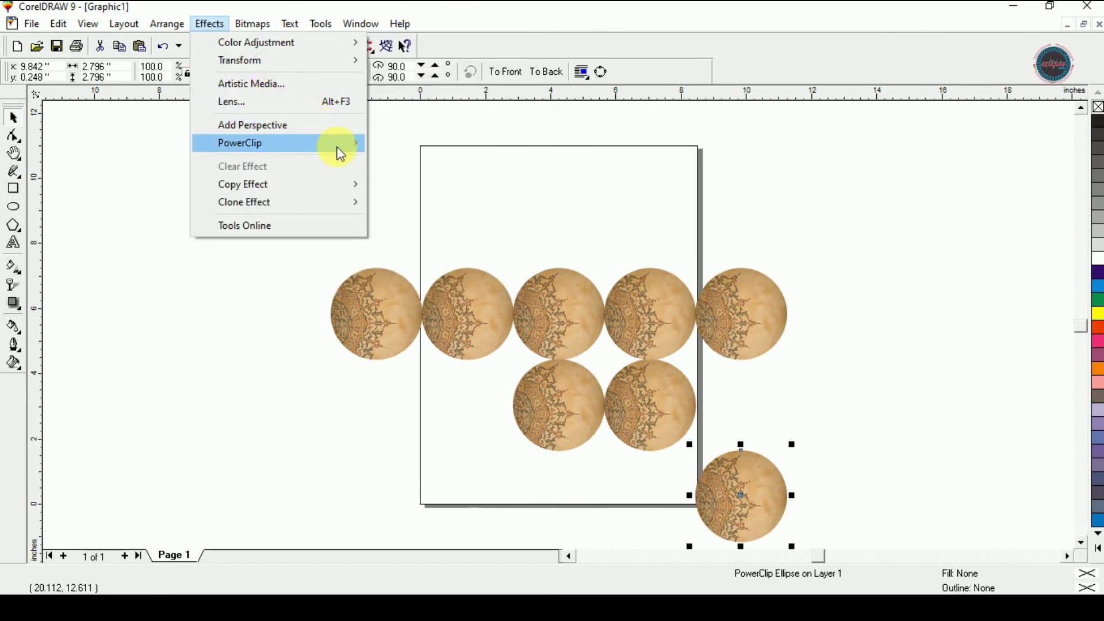
mouse_move(344, 147)
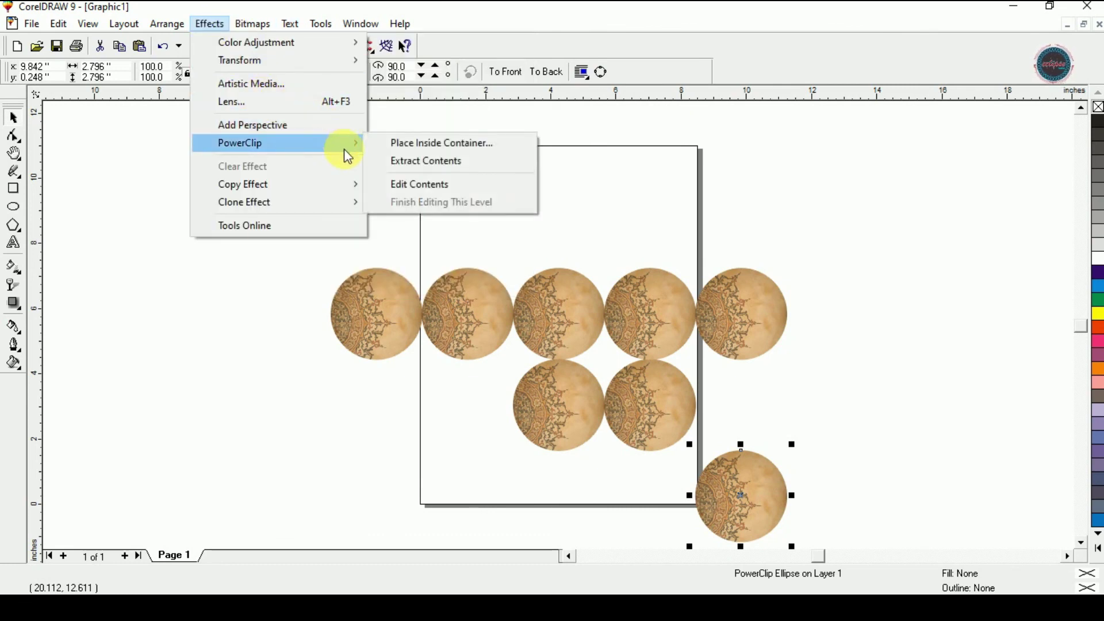
left_click(398, 143)
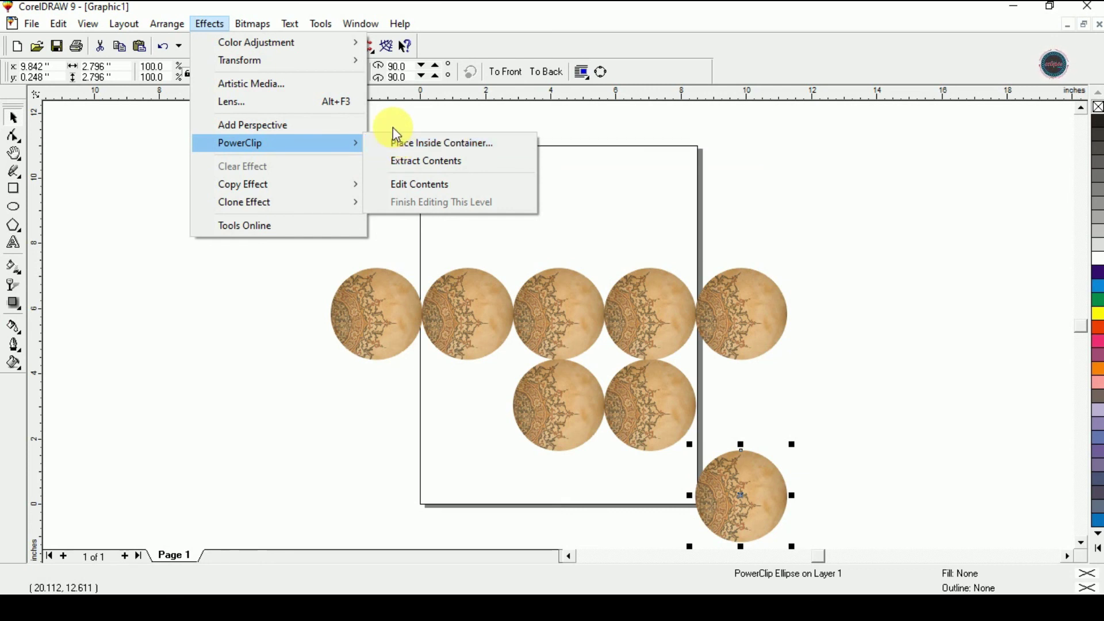
left_click(394, 134)
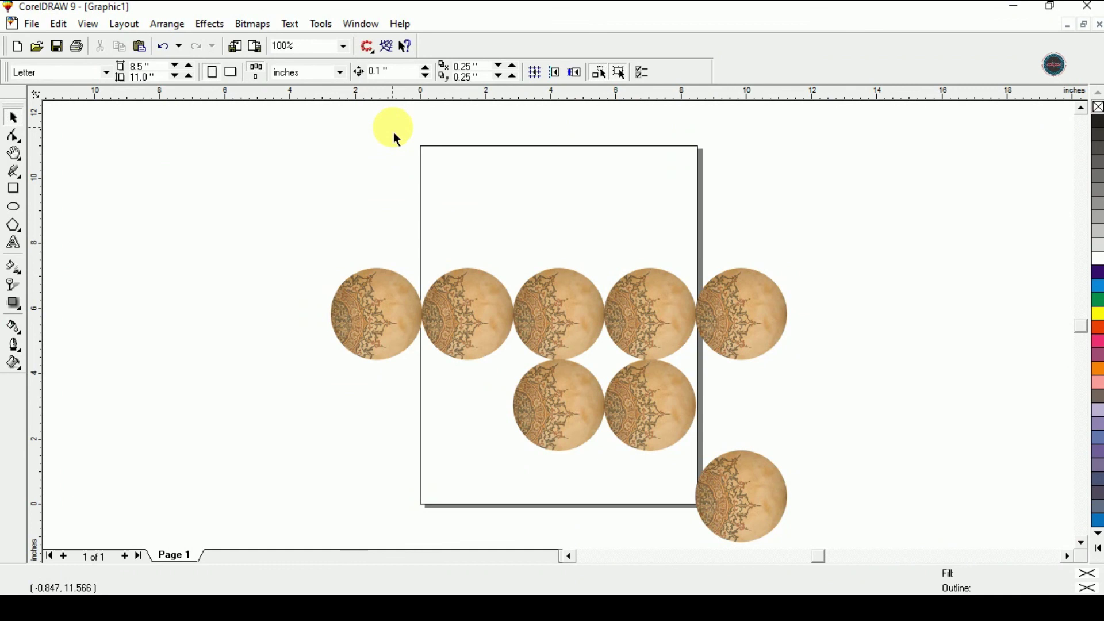